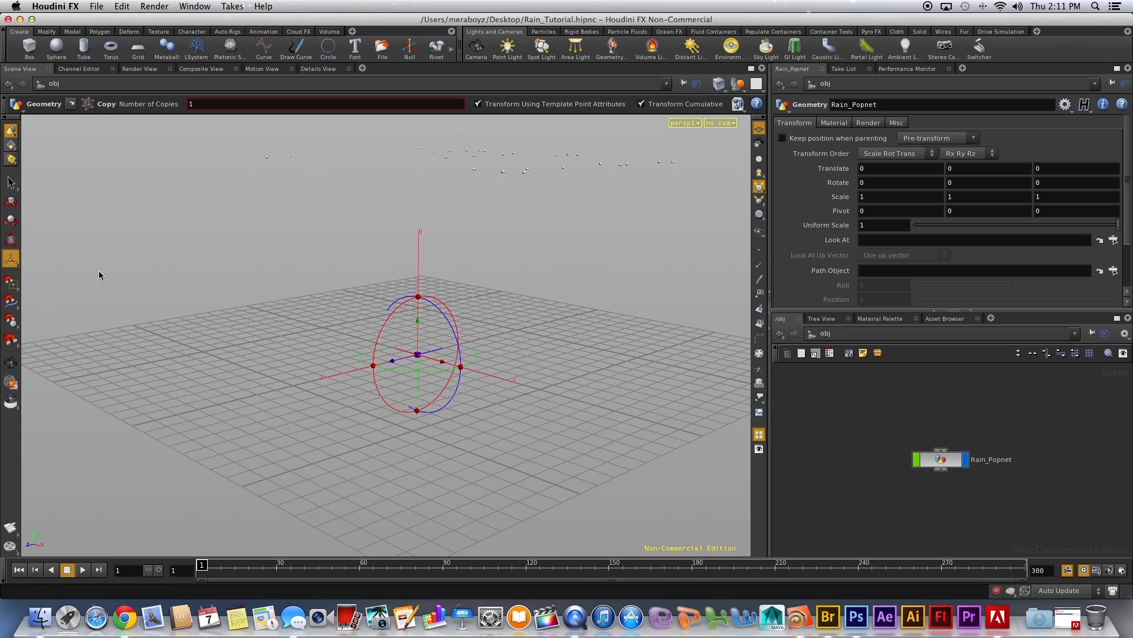
Play the finished rain simulation and display the particle tools in a new empty scene
left_click(84, 570)
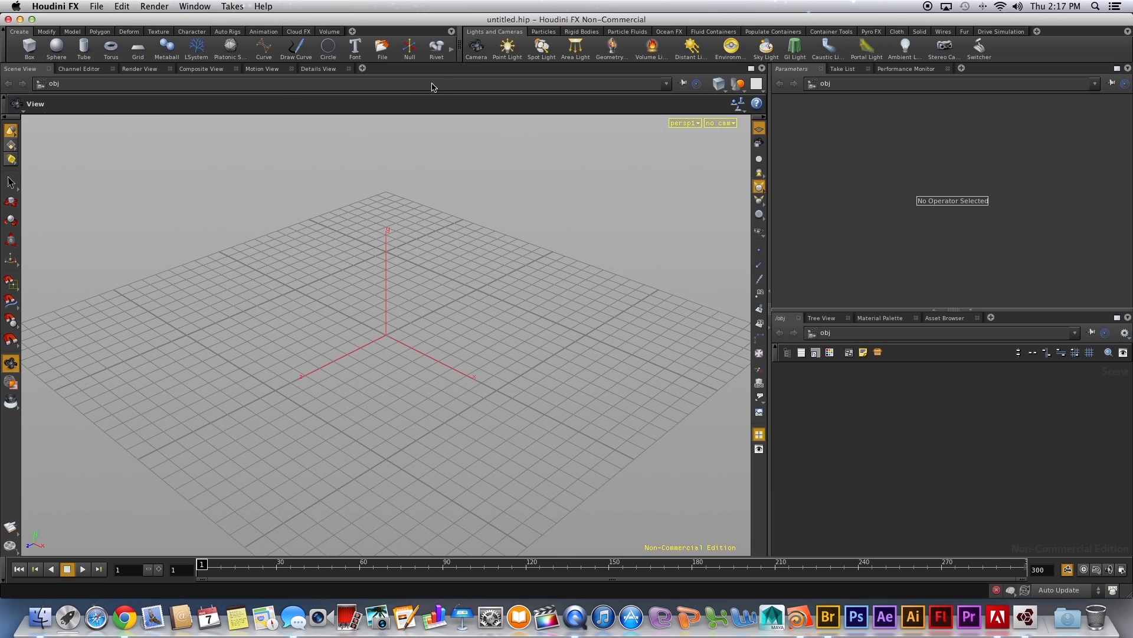
left_click(542, 32)
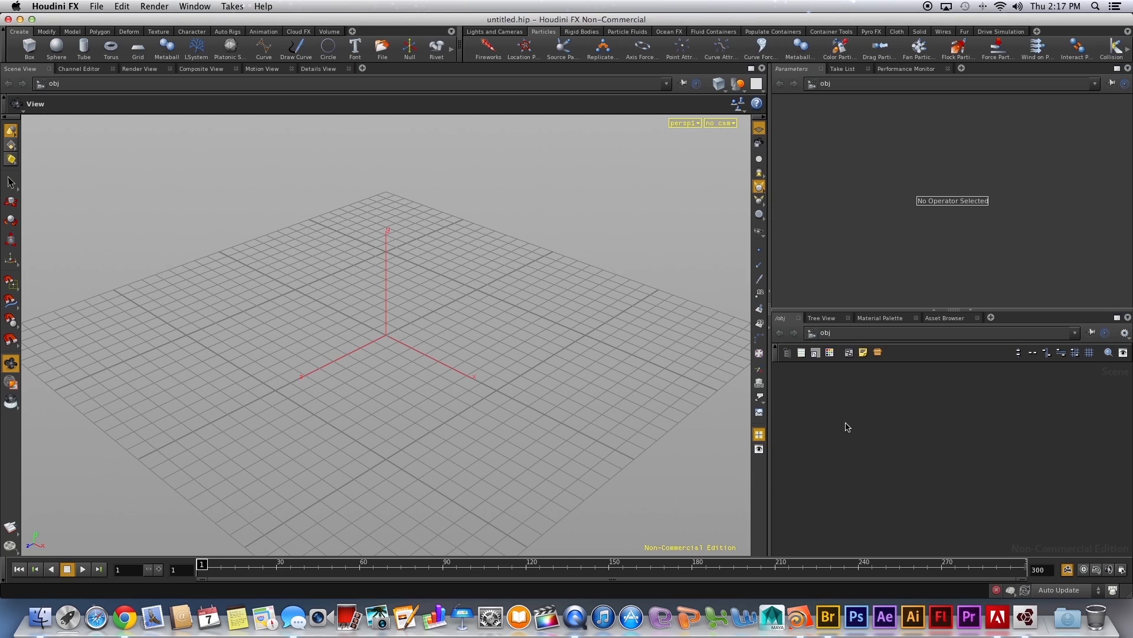
Add a Geometry object to the scene's object network
key("Tab")
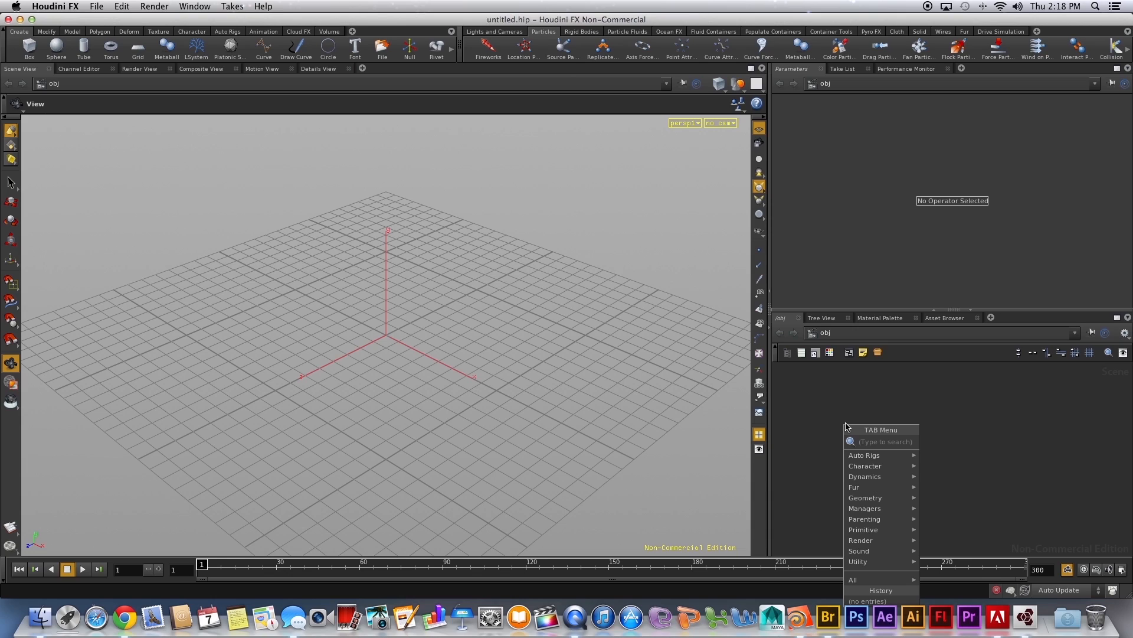
type("Geometry")
key("Return")
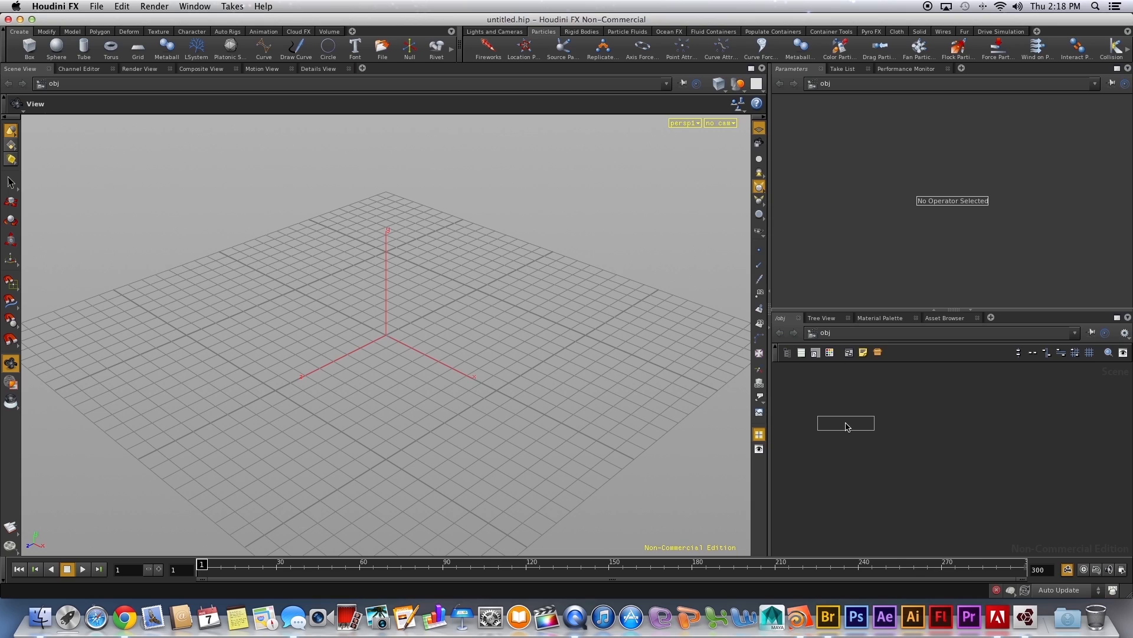
left_click(916, 420)
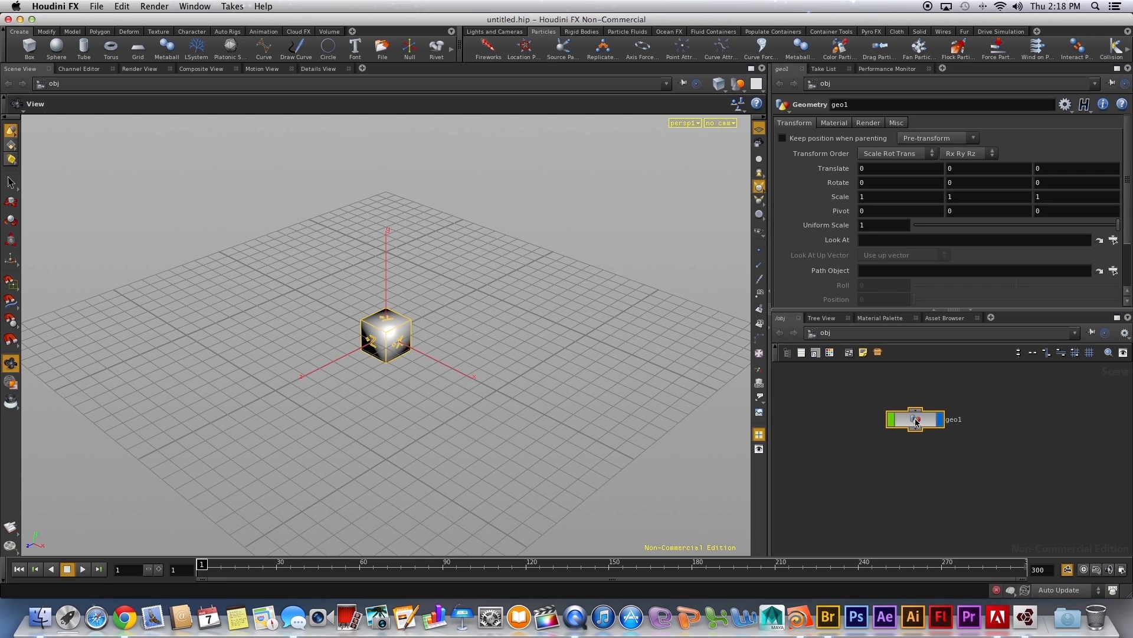
Enter the new geometry object and delete its default file node
double_click(916, 421)
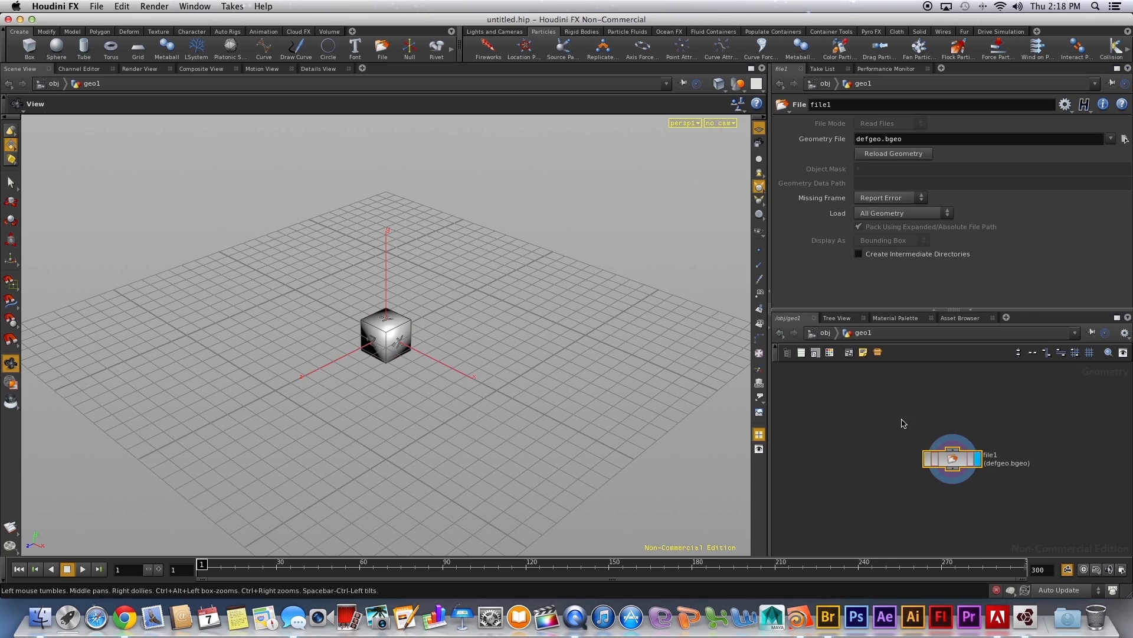
left_click(892, 425)
key("Delete")
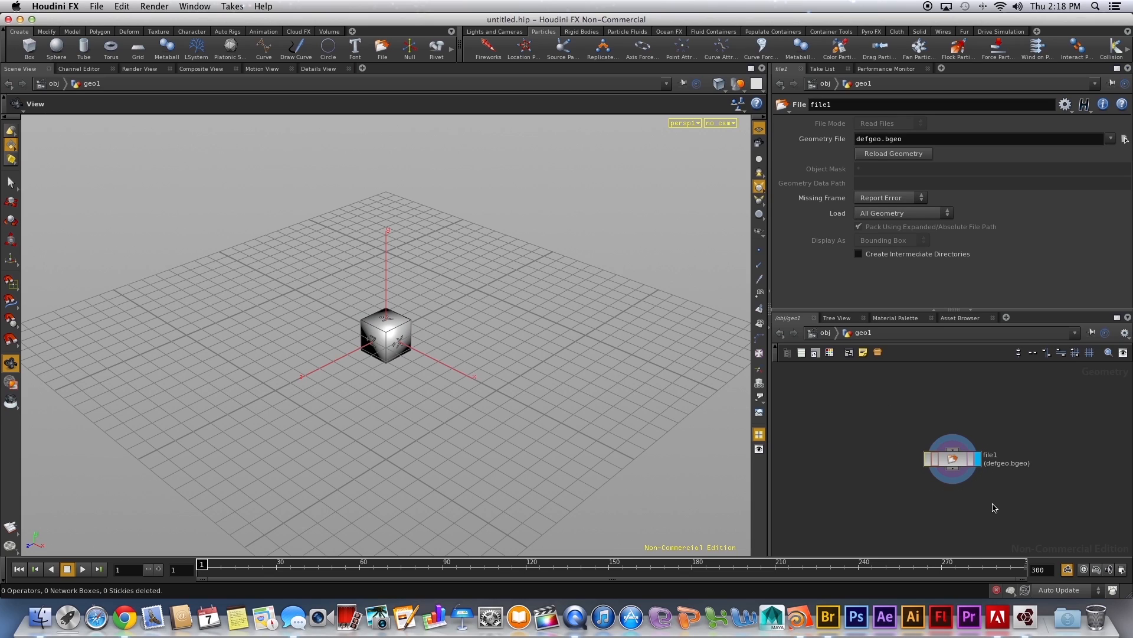
left_click_drag(993, 505, 873, 398)
key("Delete")
Add a POP Network - Old node inside the geometry object and view its node information
key("Tab")
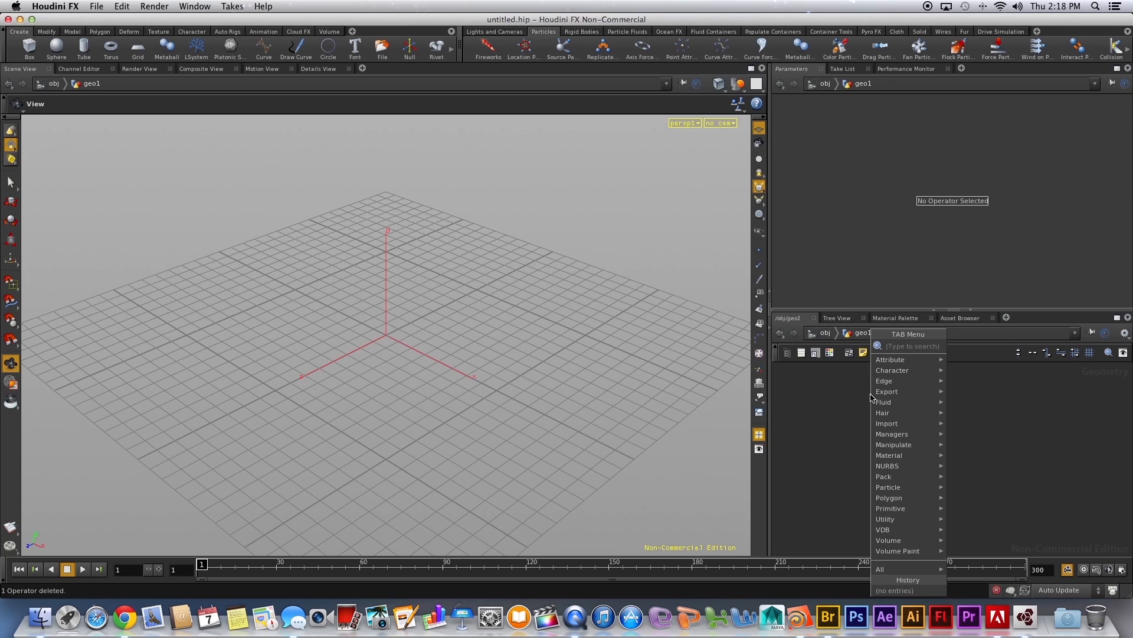
type("pop")
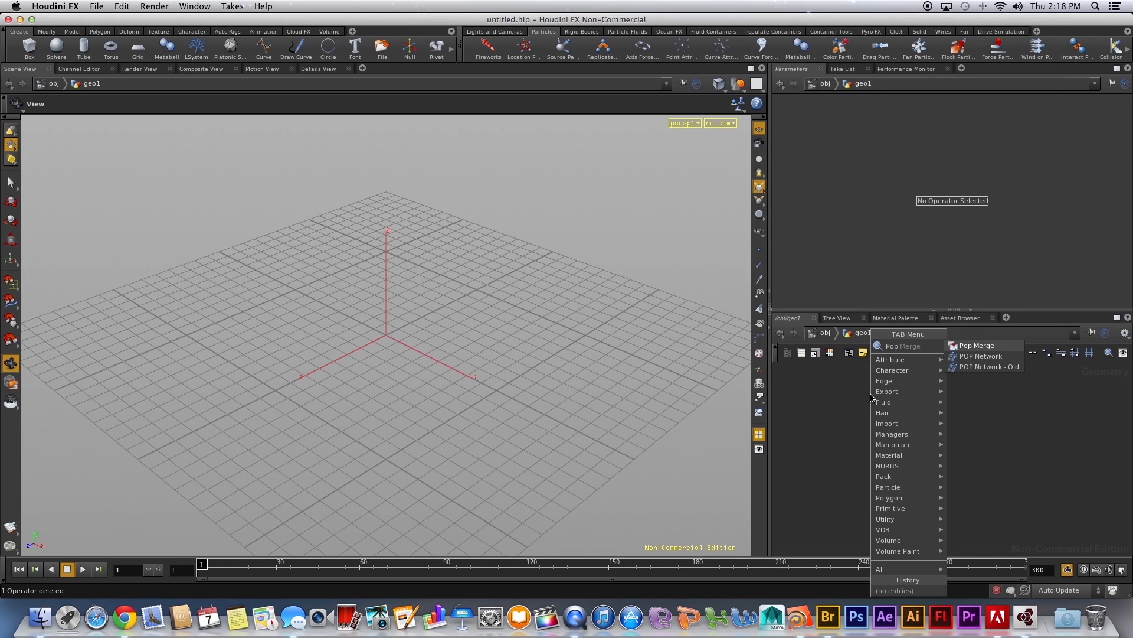
key("Down")
key("Down")
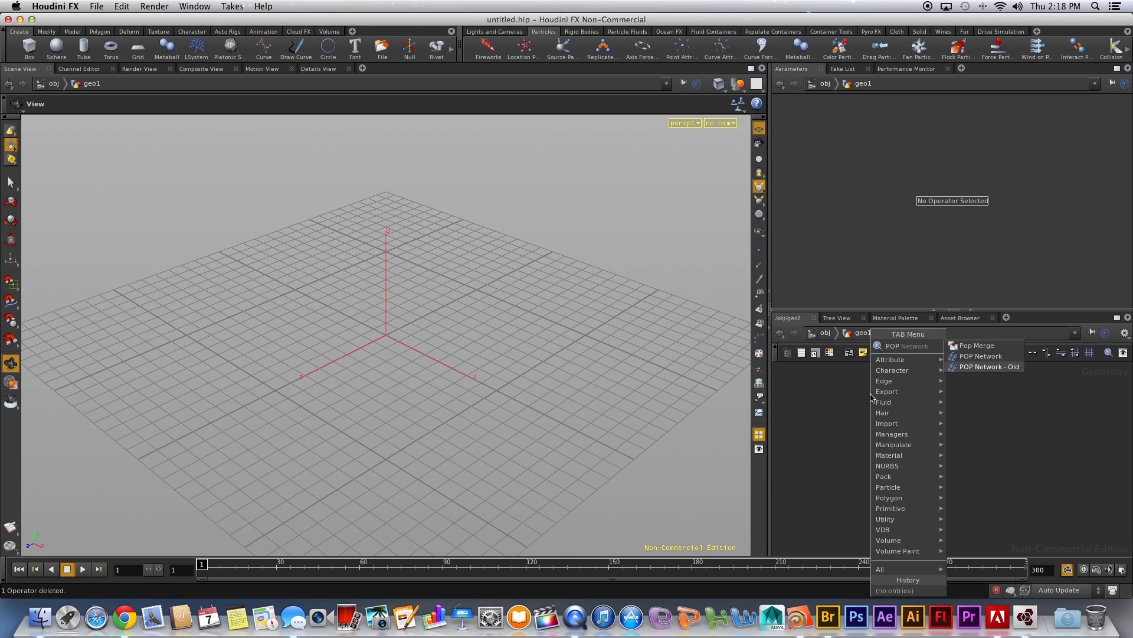
key("Return")
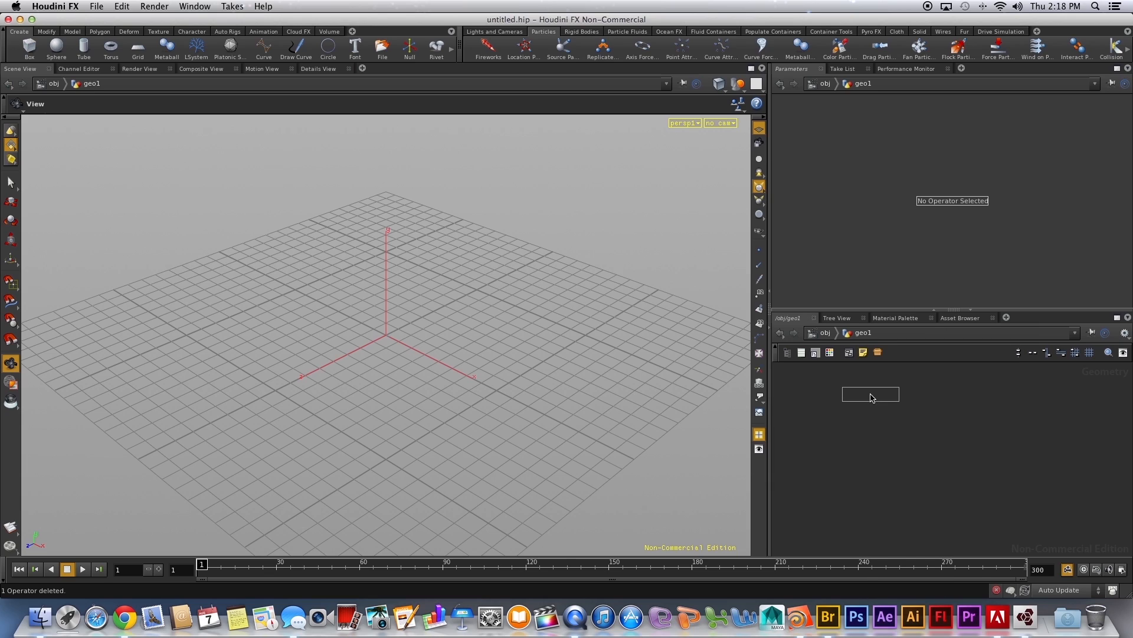
left_click(952, 431)
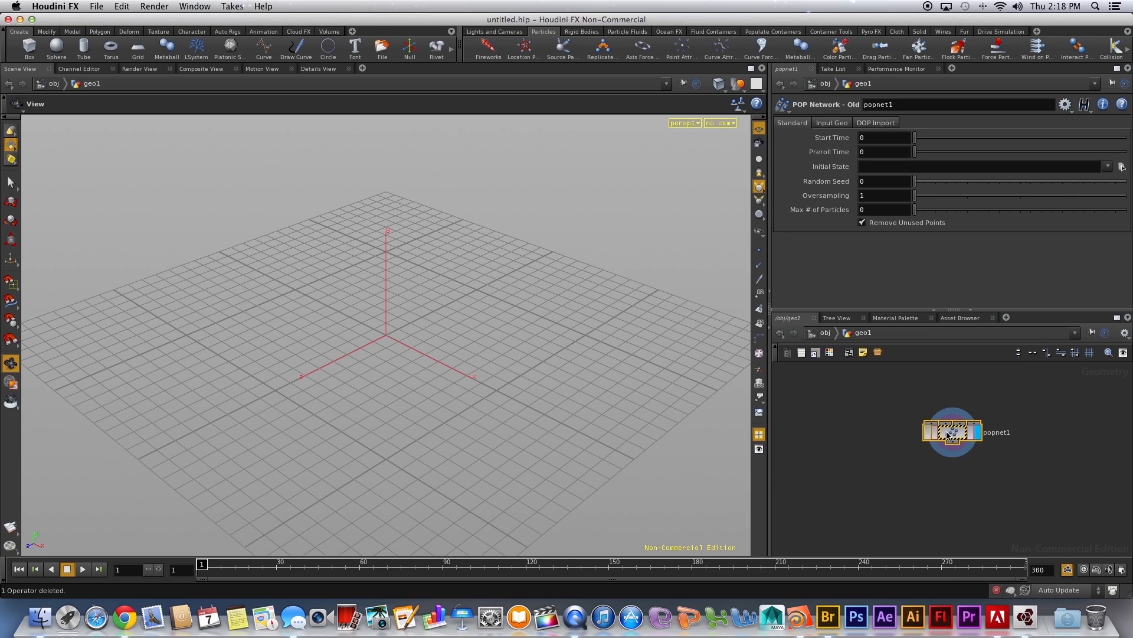
left_click_drag(947, 435, 944, 452)
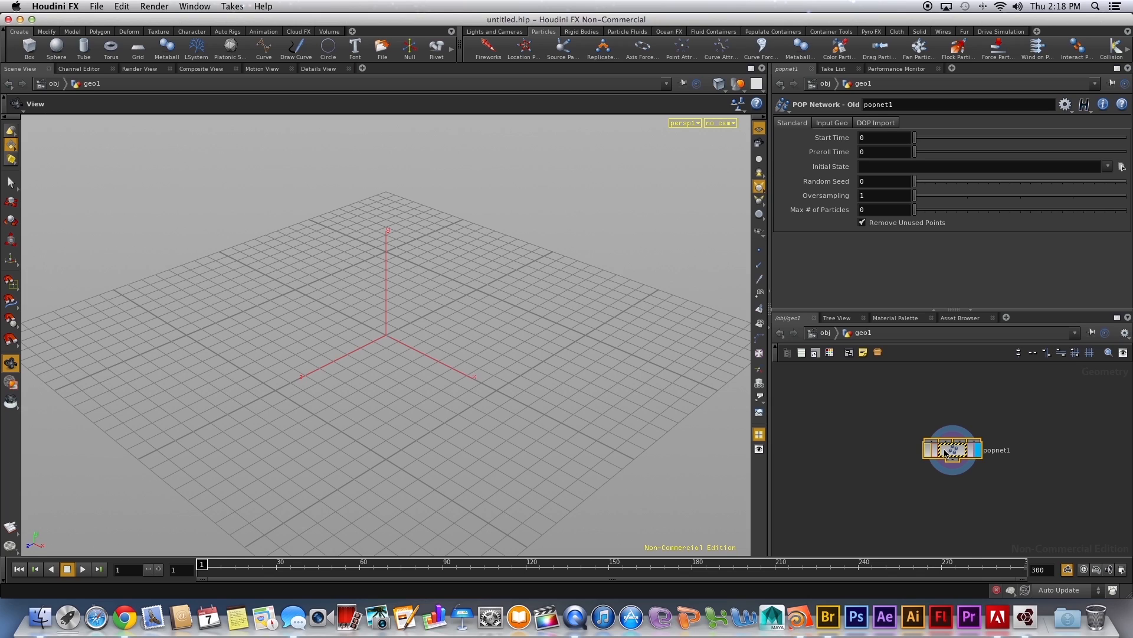
middle_click(946, 453)
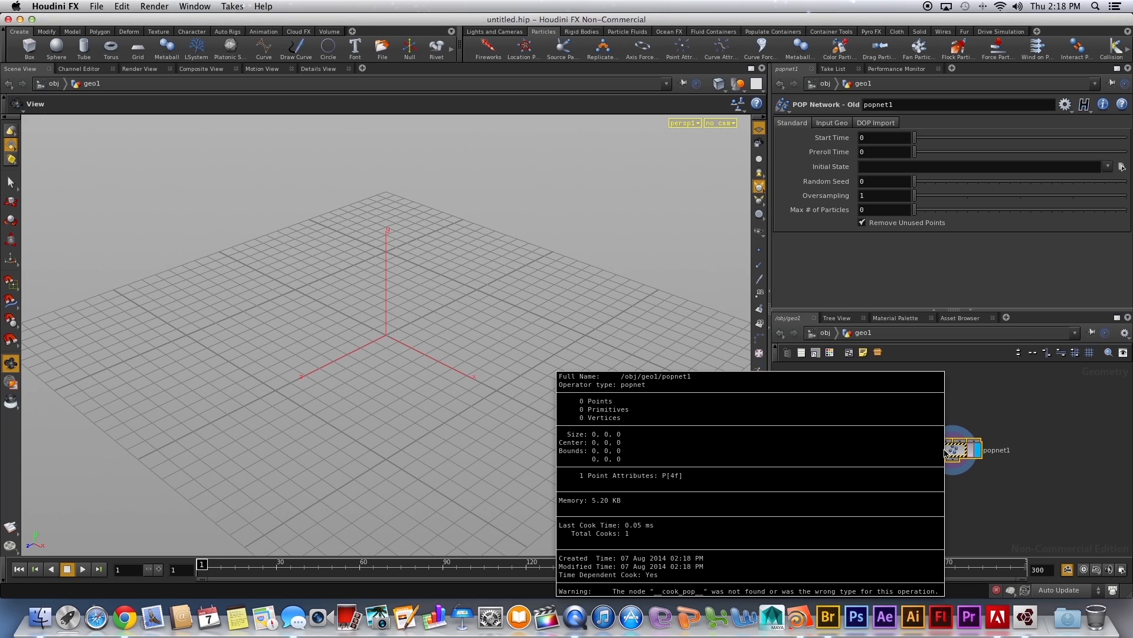
left_click(903, 429)
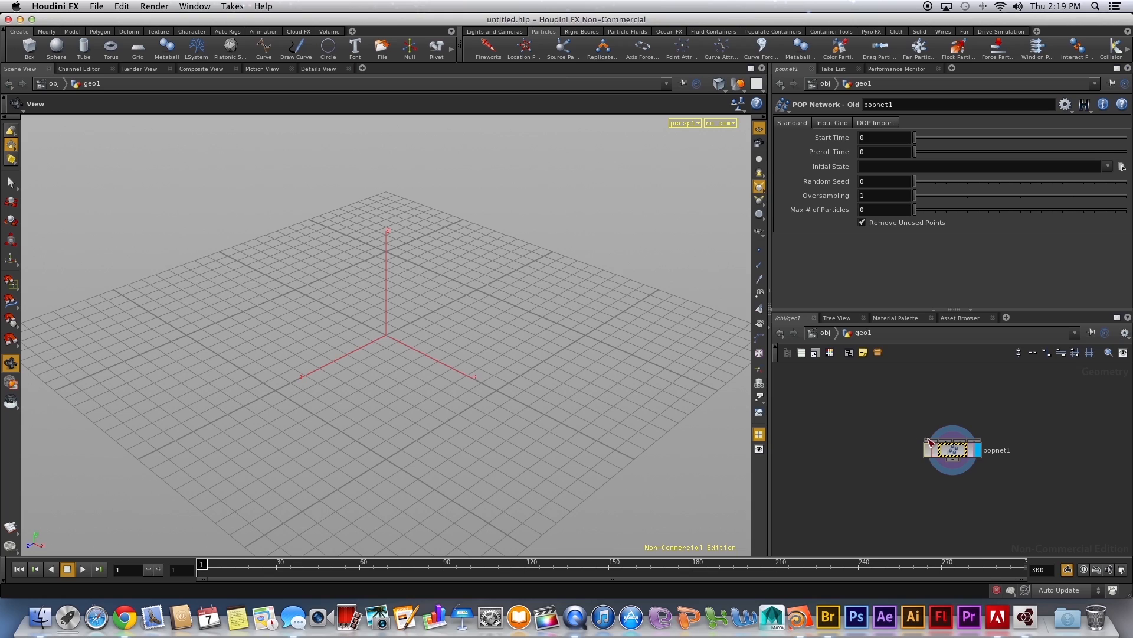
Inside the POP network, add a Source node and set its geometry source to Use First Context Geometry
double_click(960, 451)
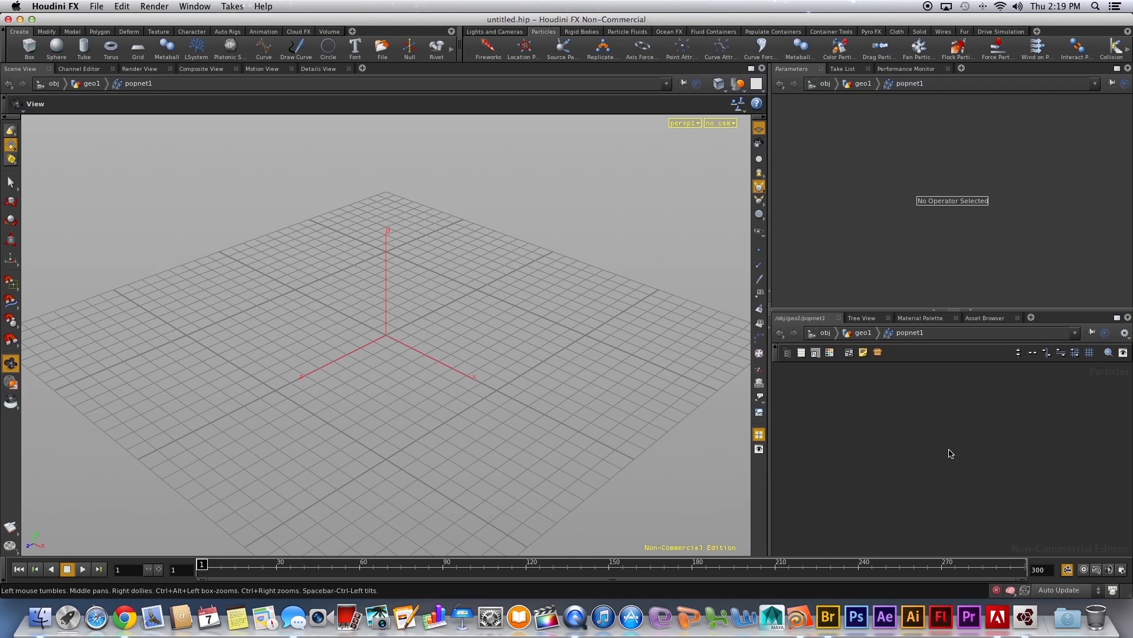
key("Tab")
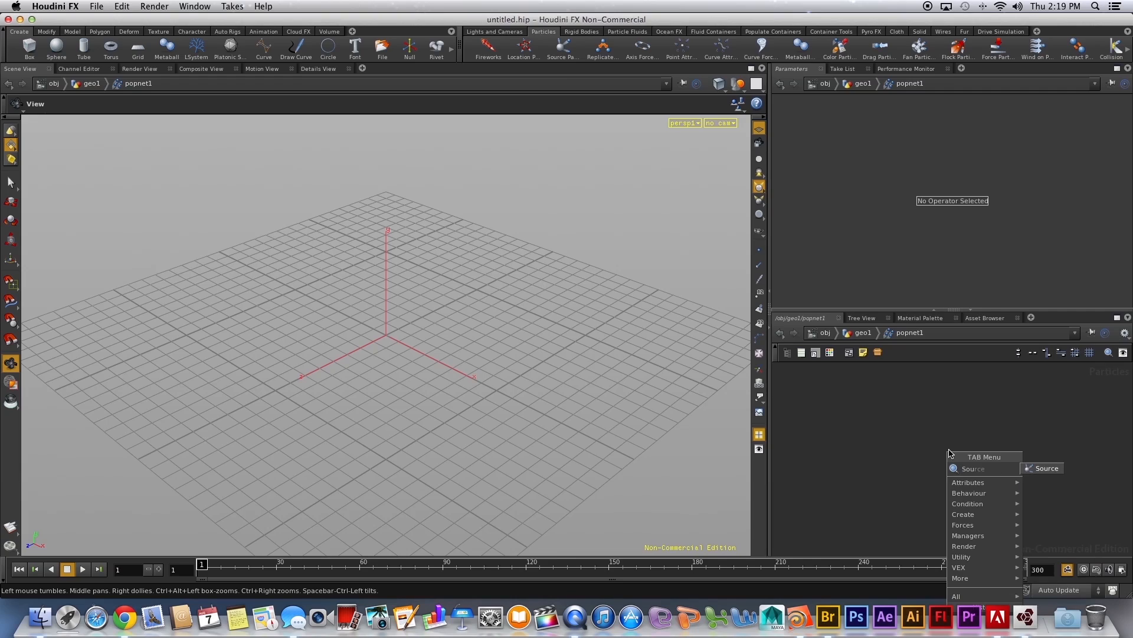
key("Escape")
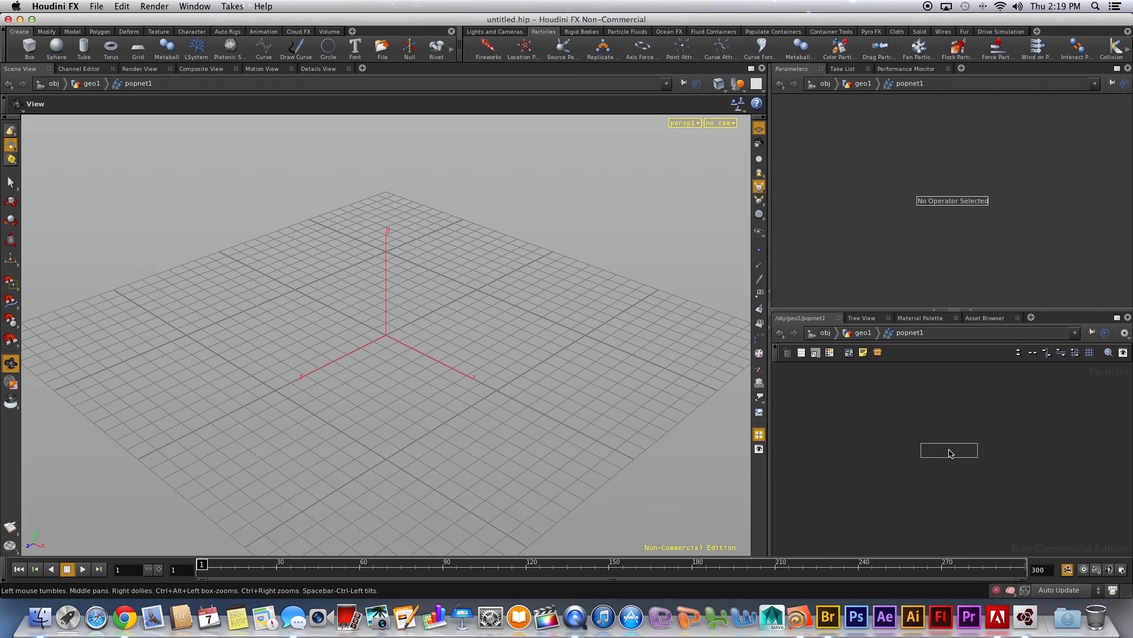
left_click(938, 427)
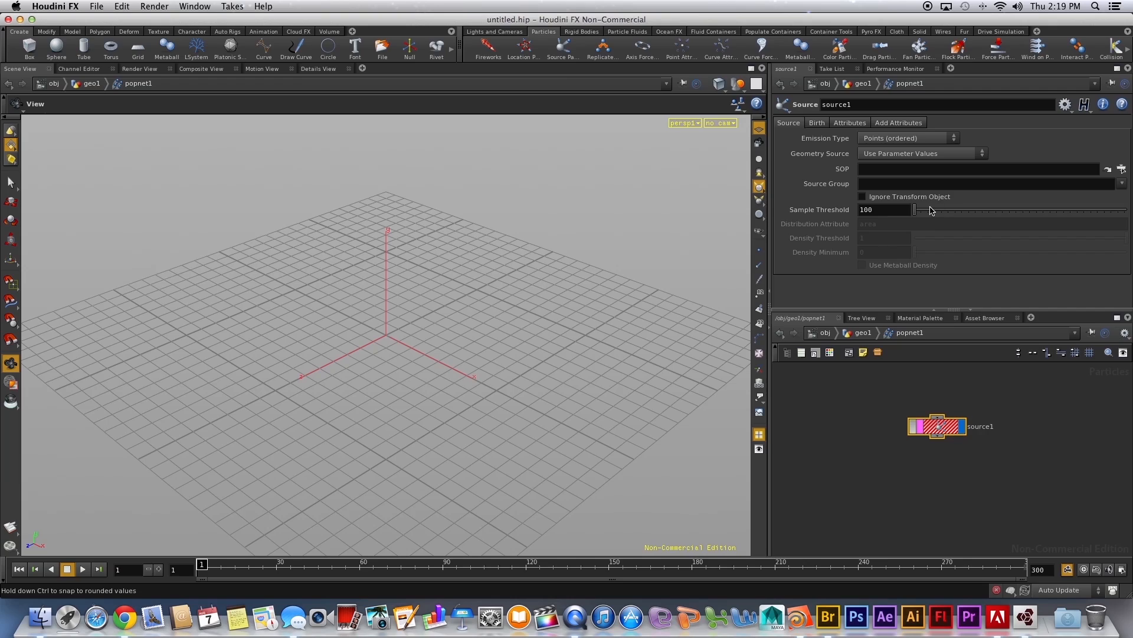
left_click(876, 158)
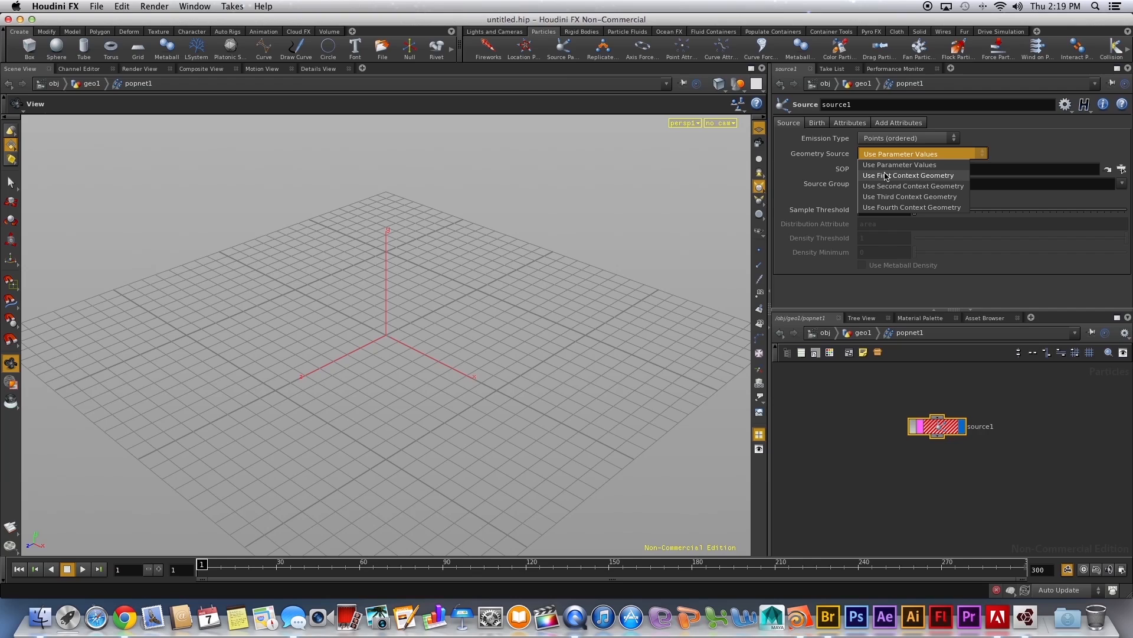
left_click(886, 175)
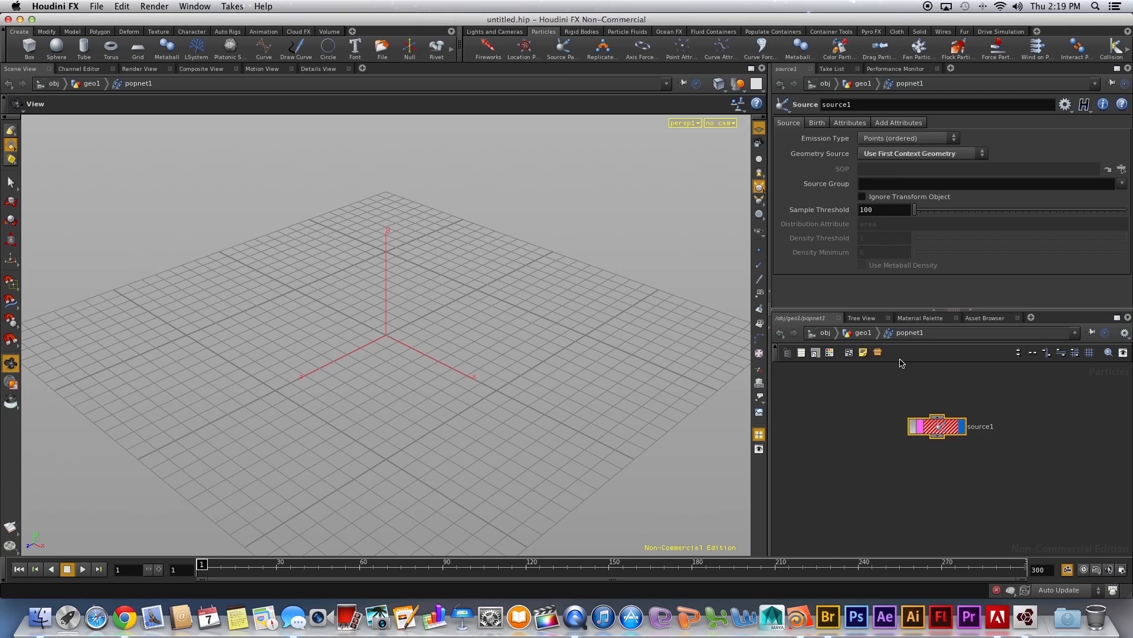
Return to the geo1 level, add a Grid node and connect its output to the POP network's first input
left_click(863, 333)
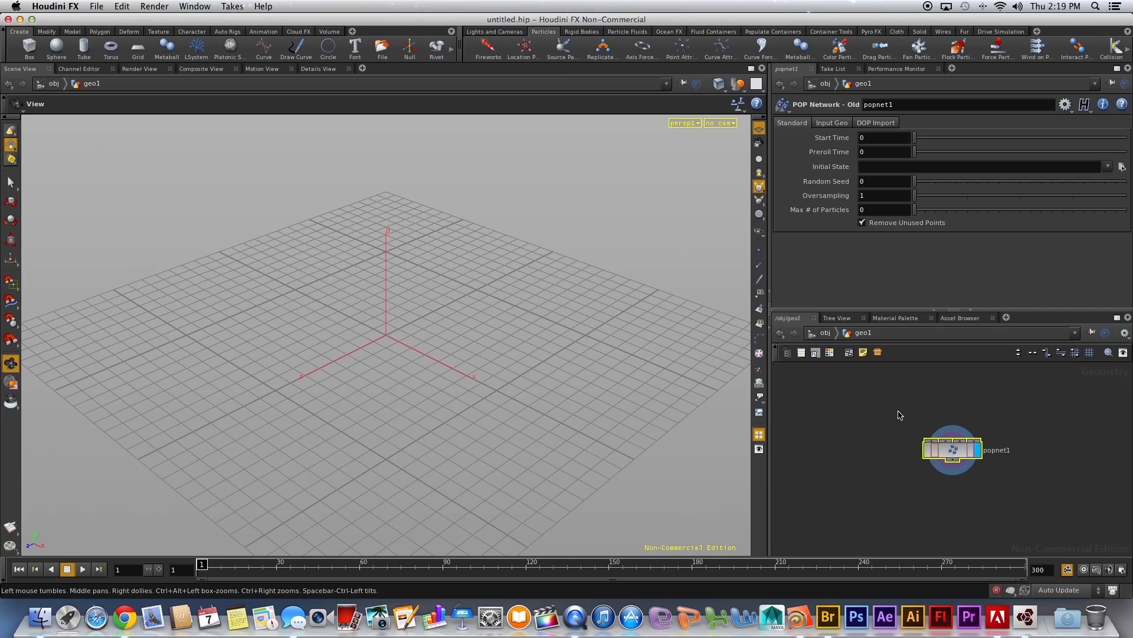
key("Tab")
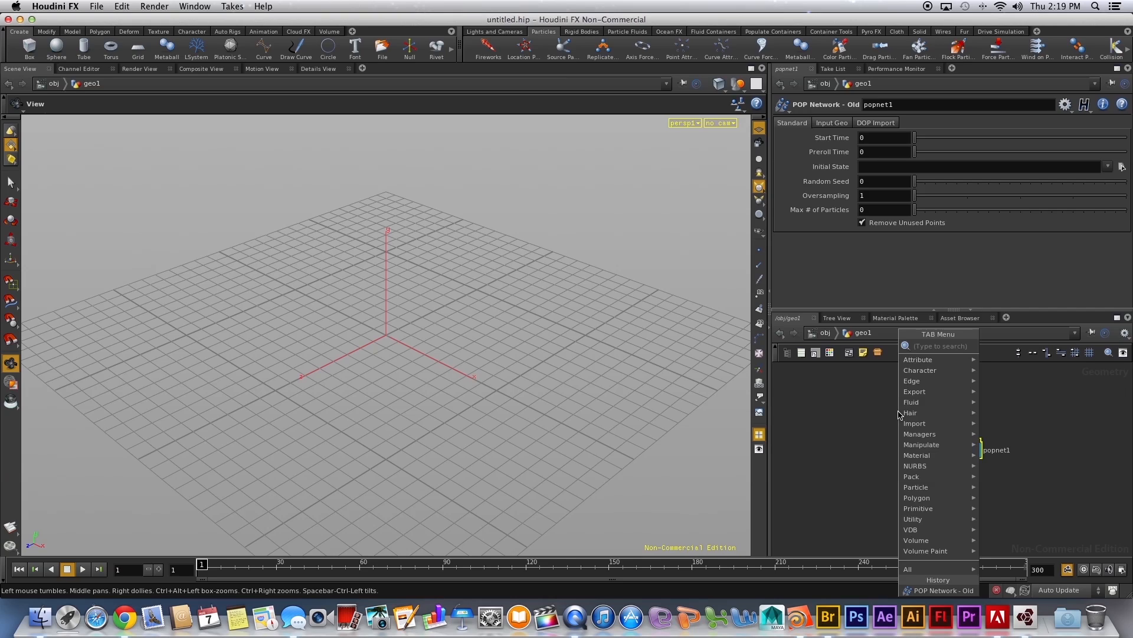
type("Grid")
key("Return")
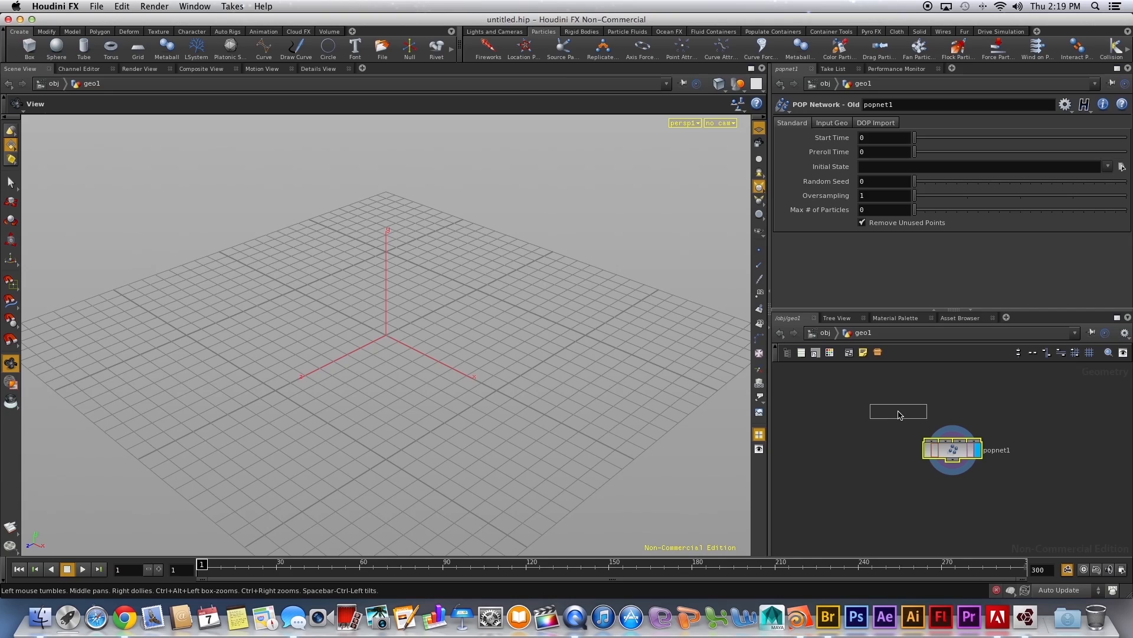
left_click(873, 397)
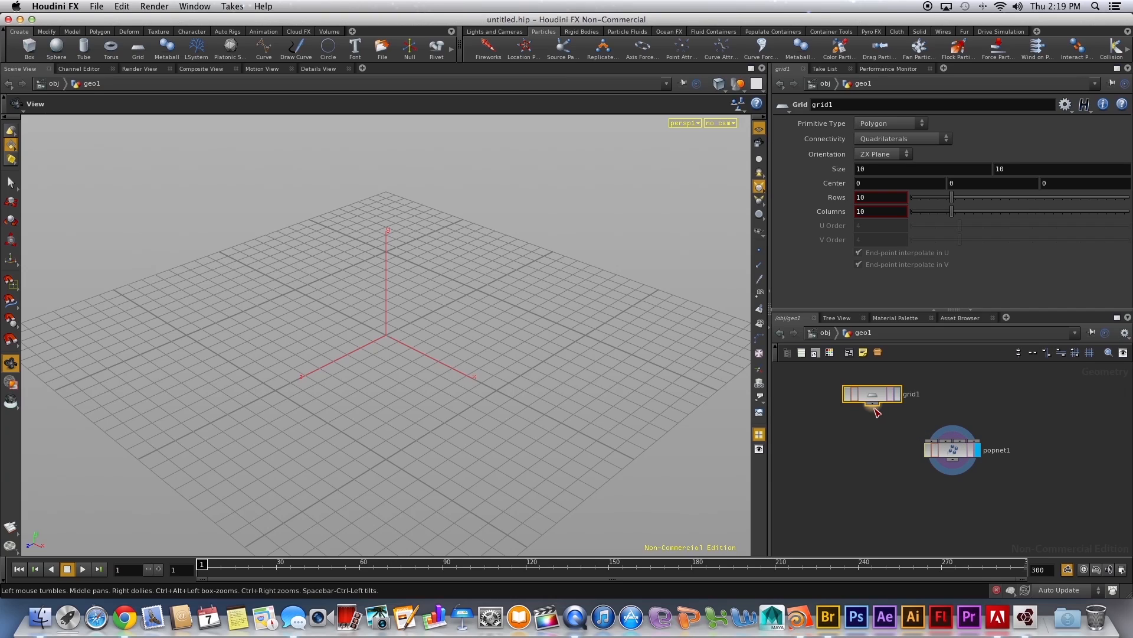
left_click_drag(873, 404, 941, 441)
Raise the grid above the ground plane by setting its center Y to 5
left_click(968, 181)
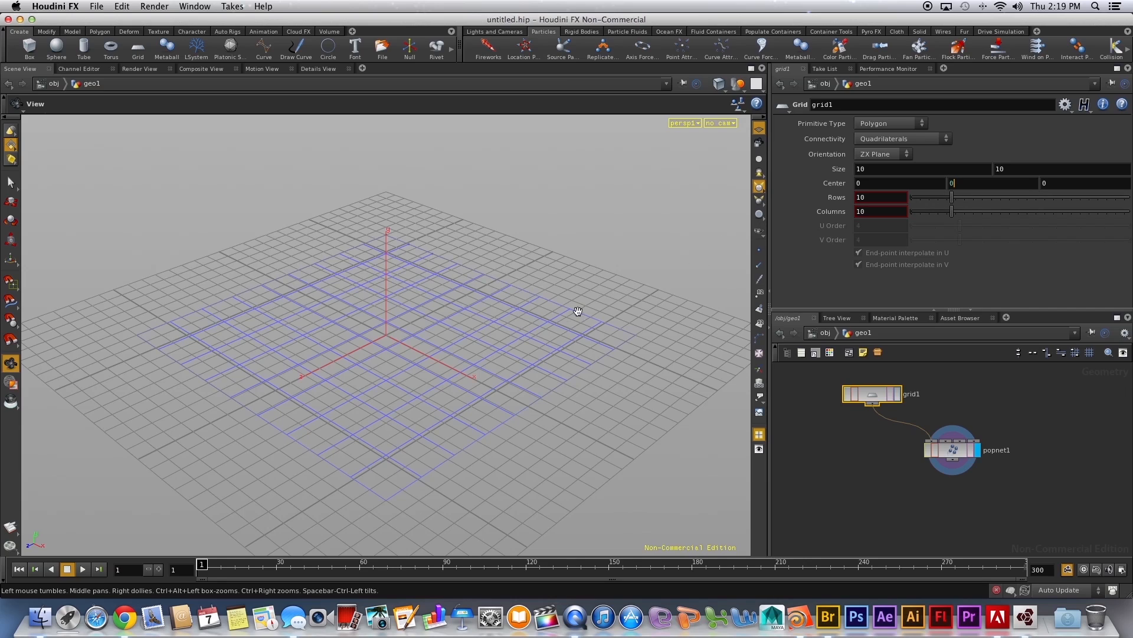
left_click(484, 345)
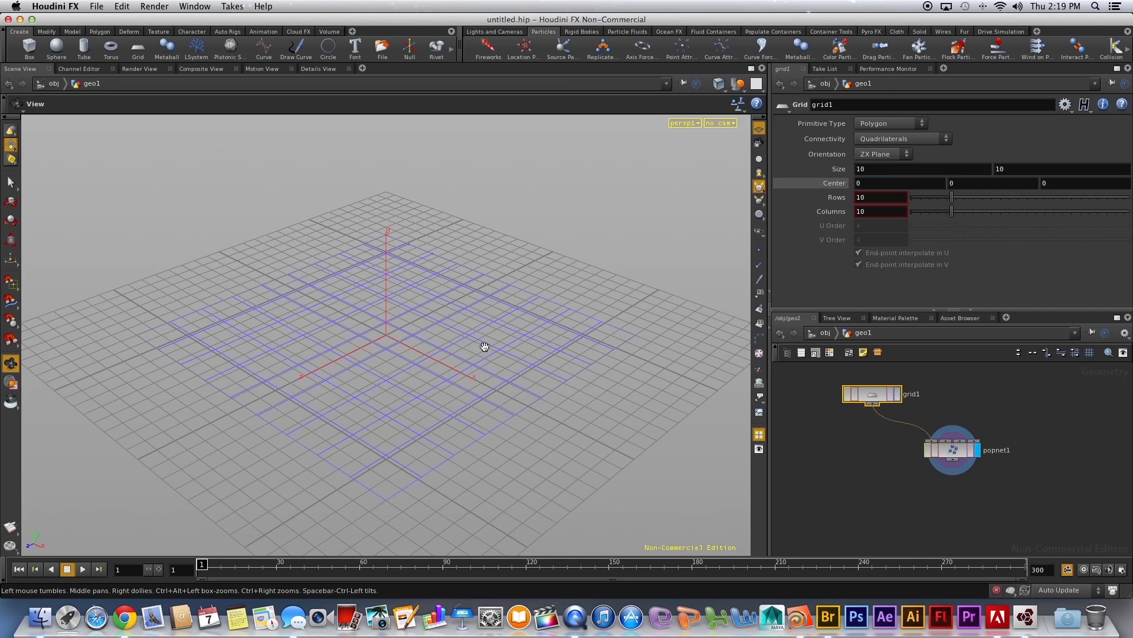
left_click_drag(478, 352, 479, 319)
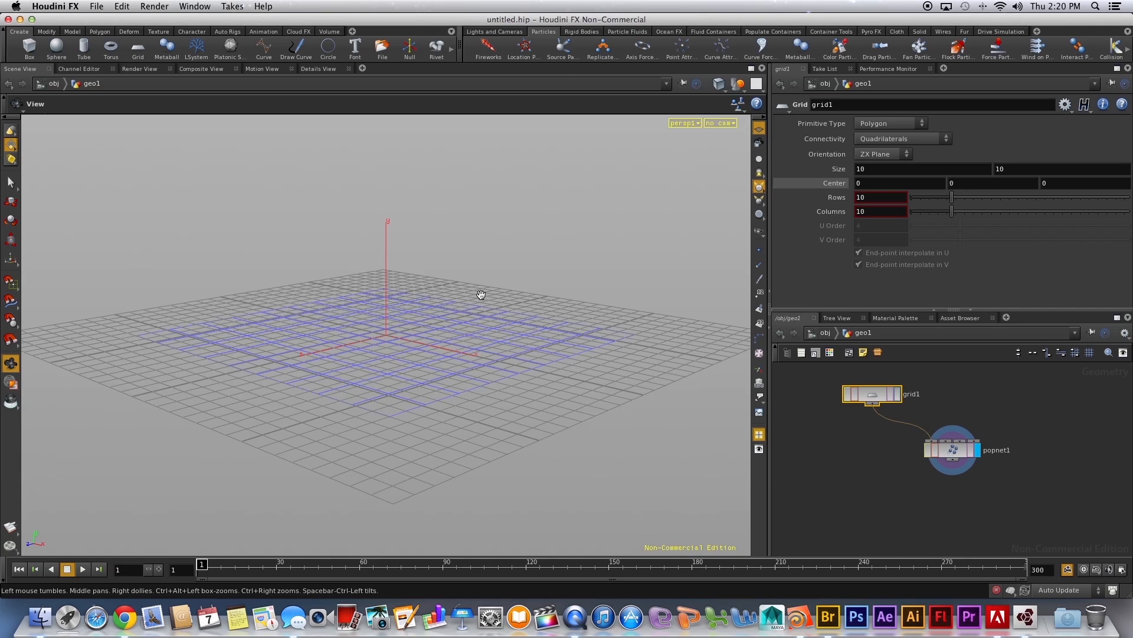
middle_click_drag(481, 295, 486, 361)
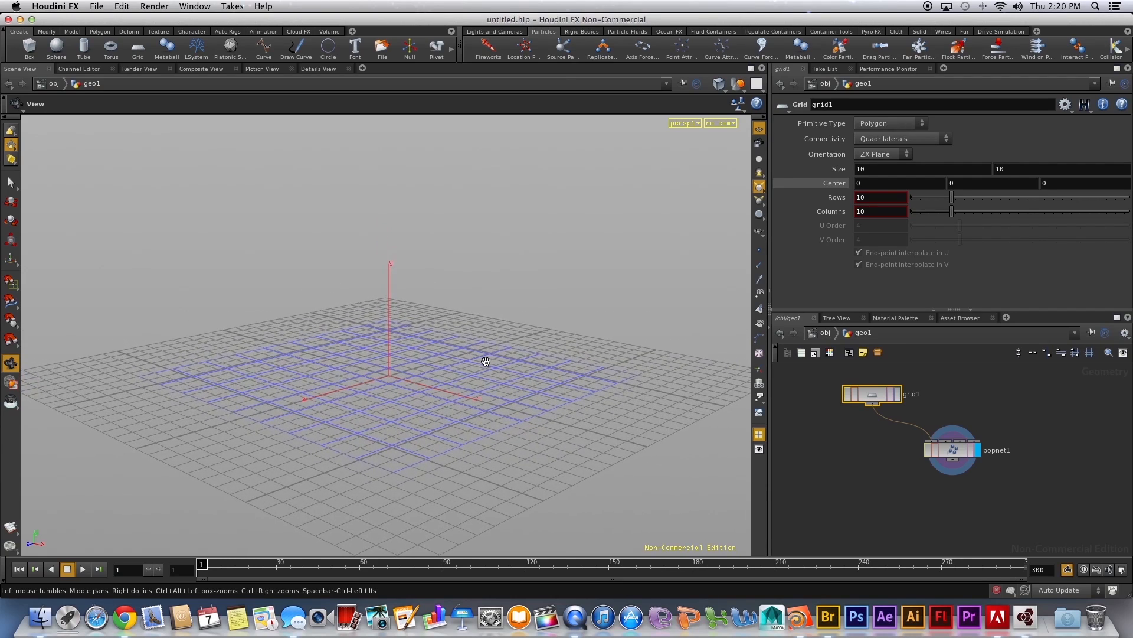
left_click(970, 181)
double_click(951, 183)
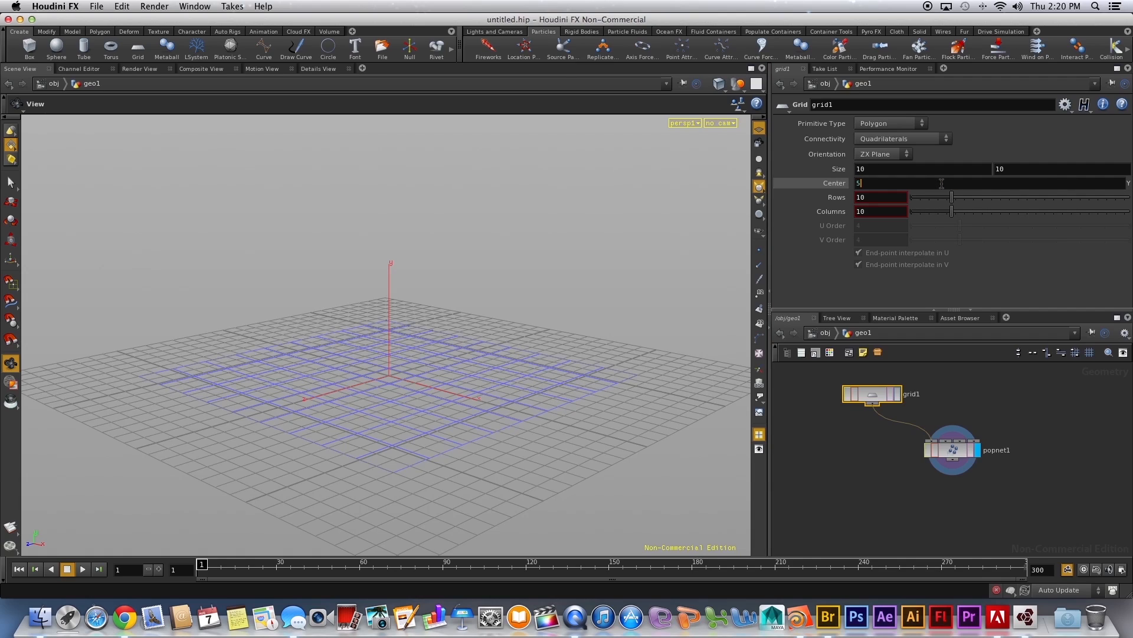
key("Return")
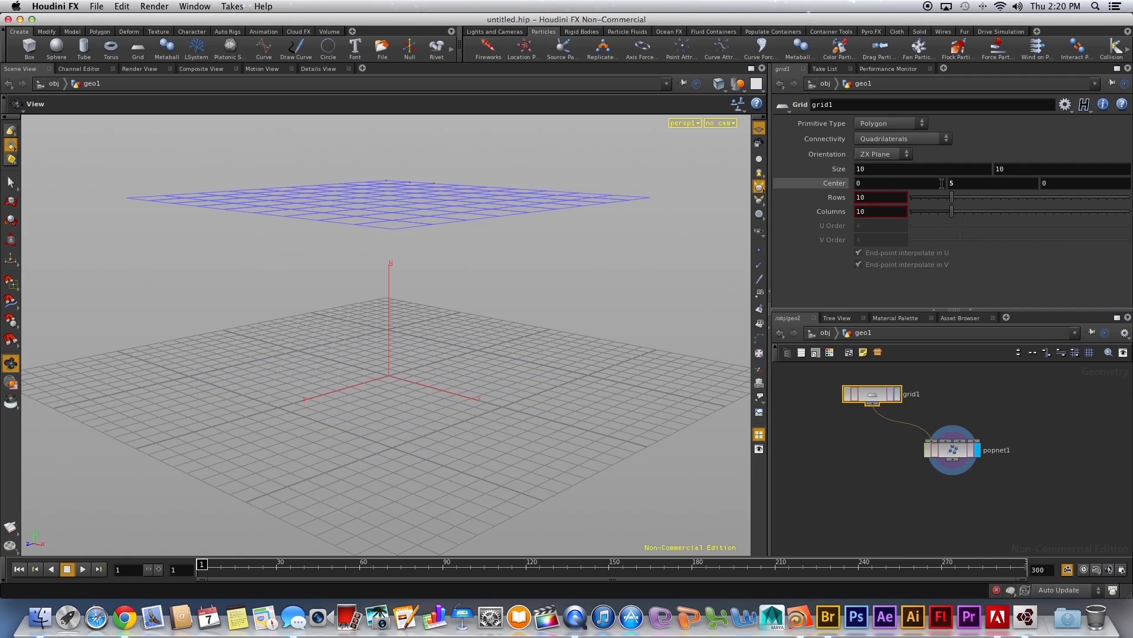
Go back inside the POP network and set the Source node's emission type to Surfaces (random)
double_click(956, 451)
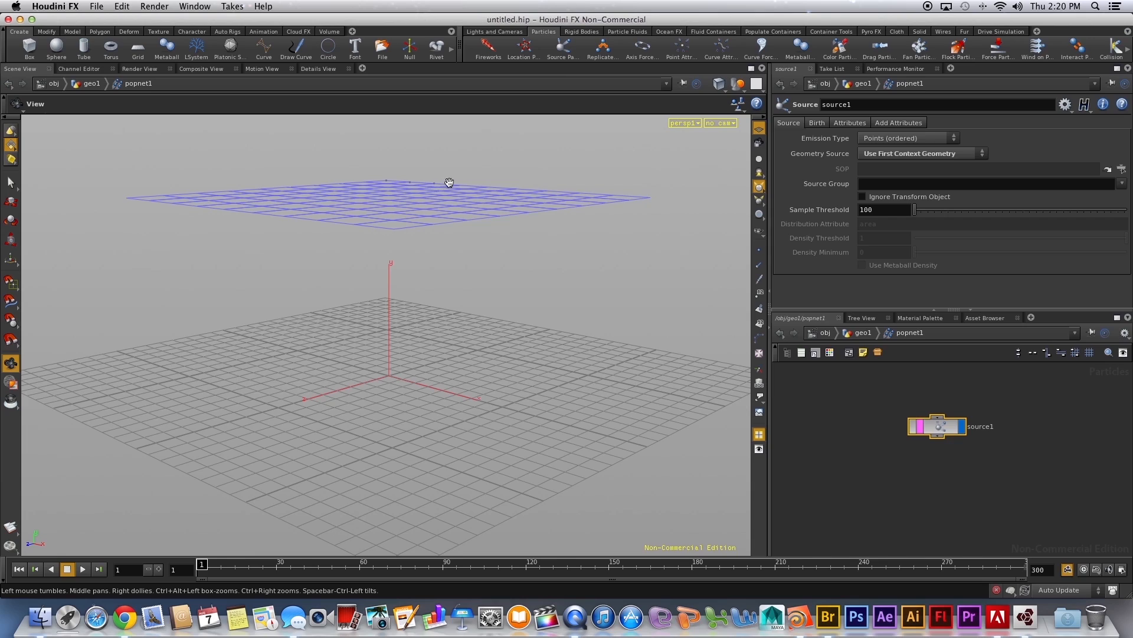
left_click(924, 139)
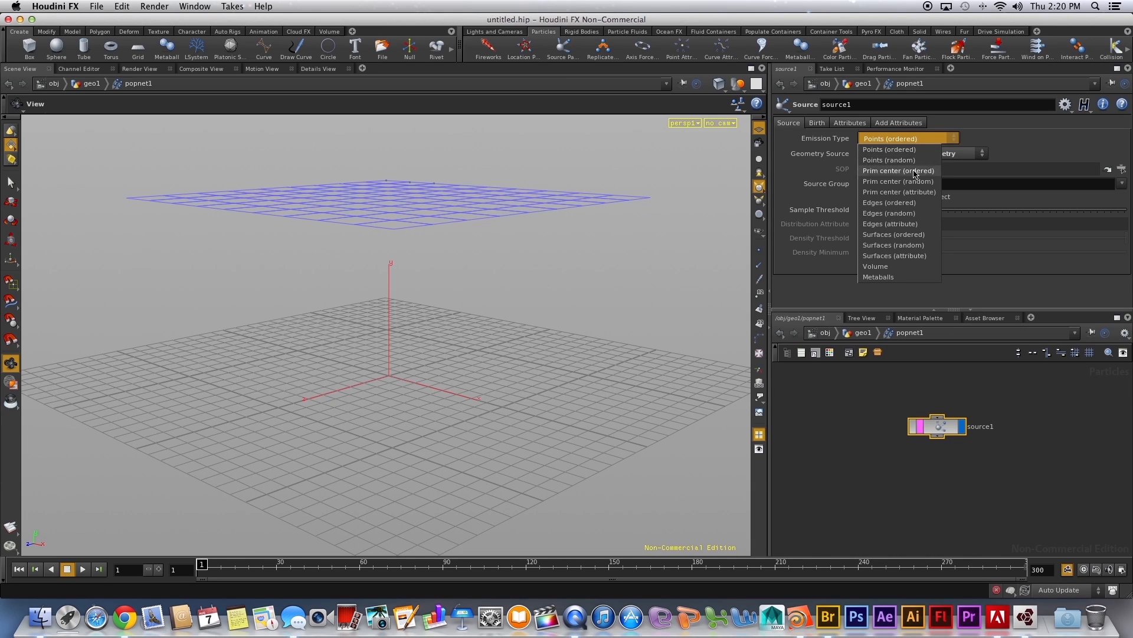
left_click(907, 245)
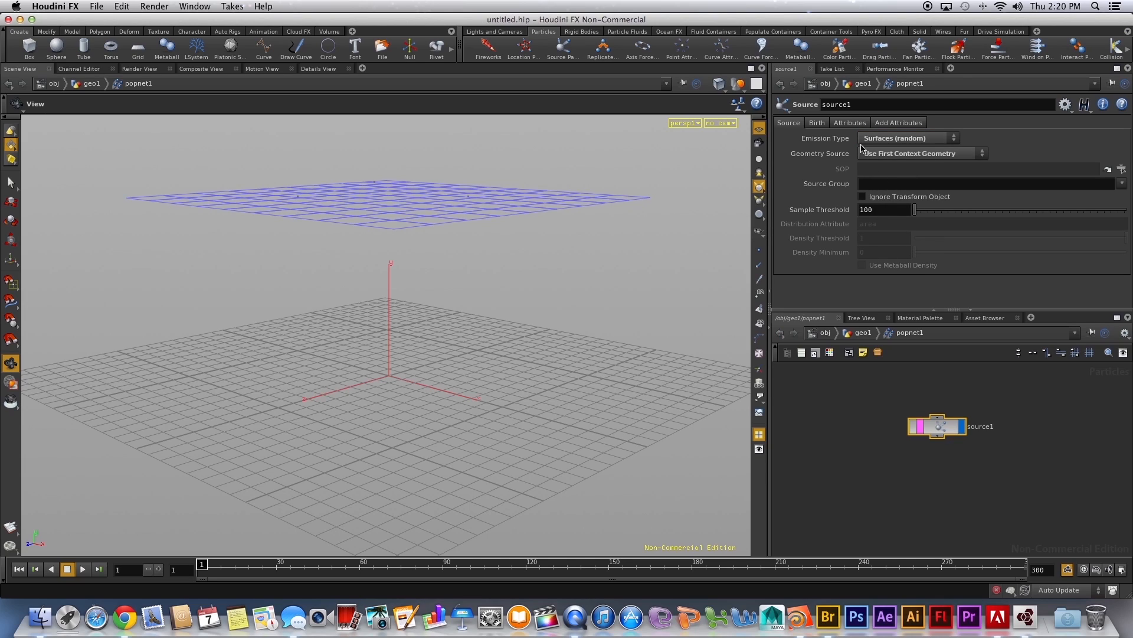
Set the Source node's constant activation and constant birth rate to 0, and its impulse birth rate to 10
left_click(817, 123)
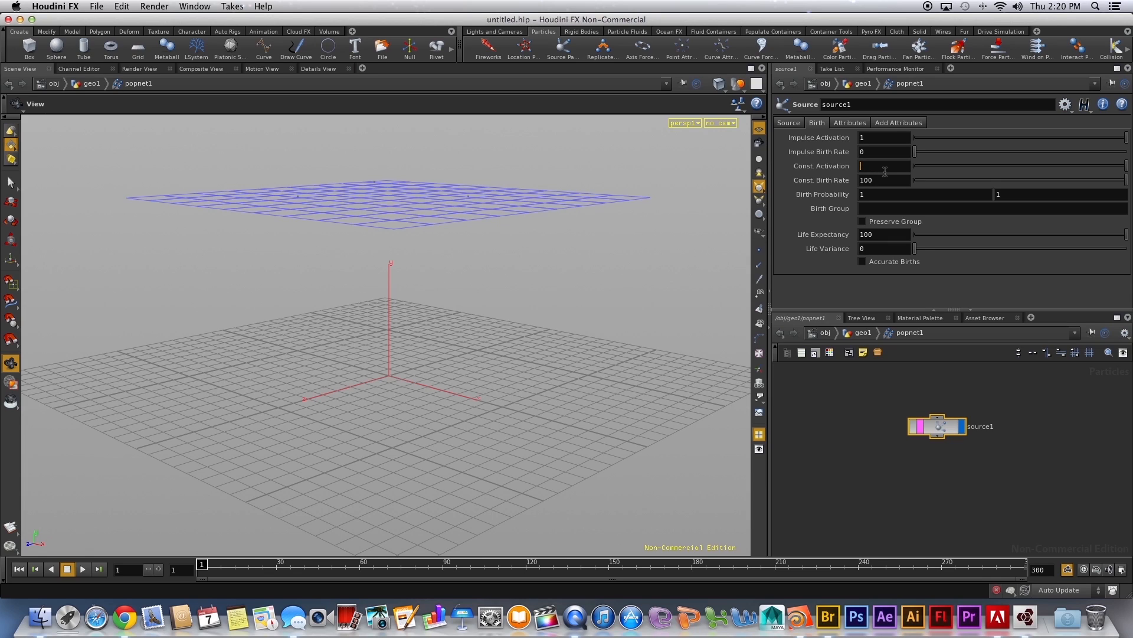
type("1")
key("Tab")
type("0")
key("Return")
left_click(879, 169)
type("0")
key("Return")
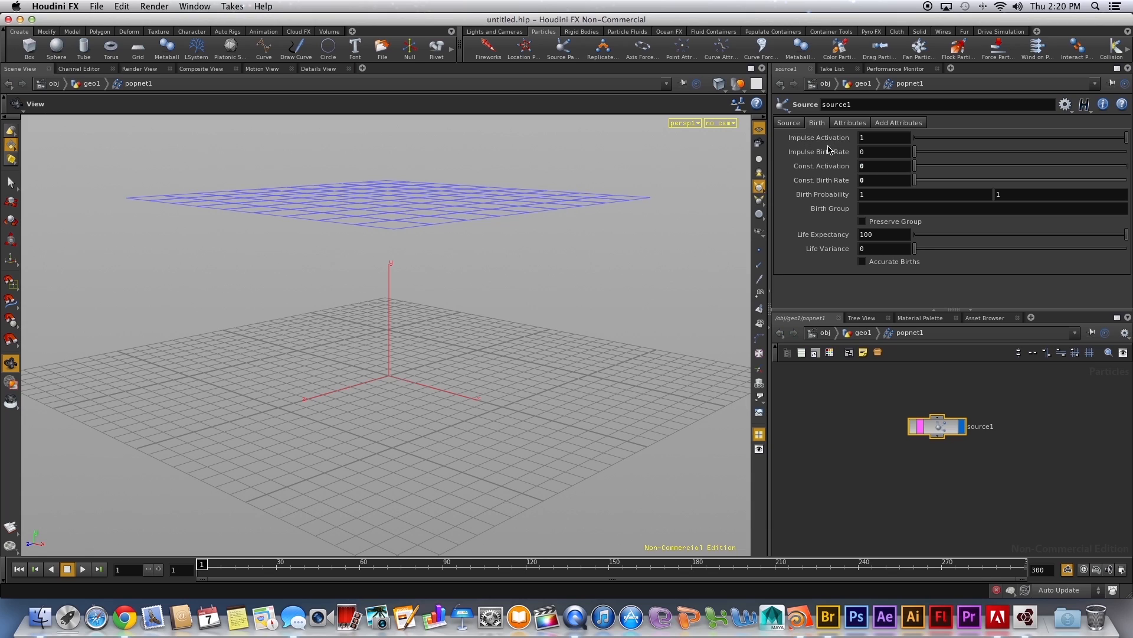
left_click(878, 152)
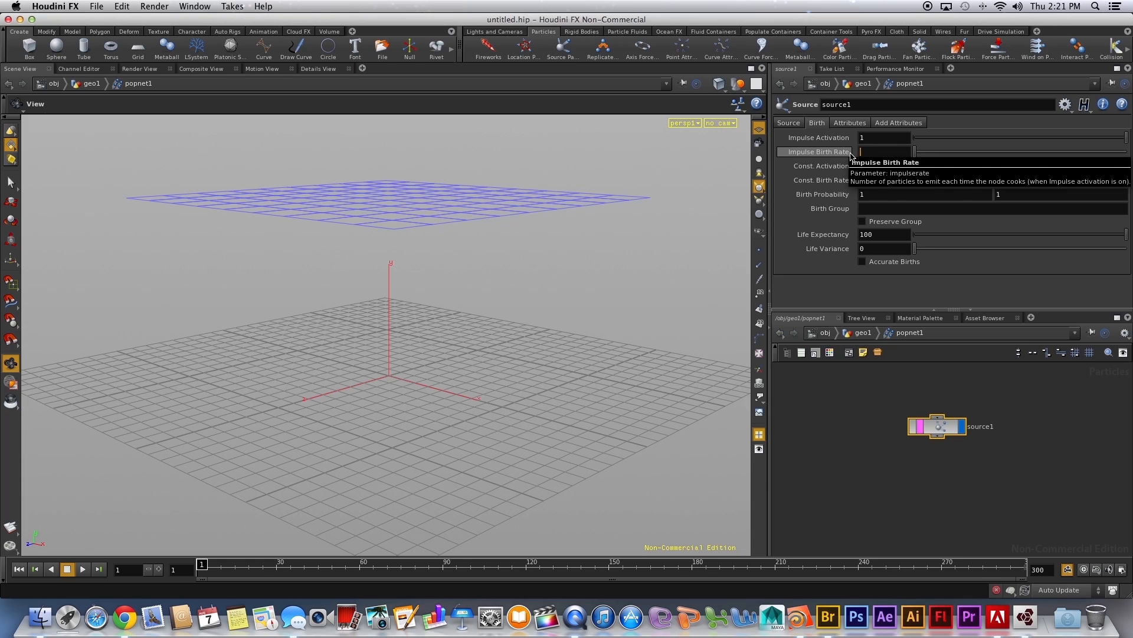
key("Return")
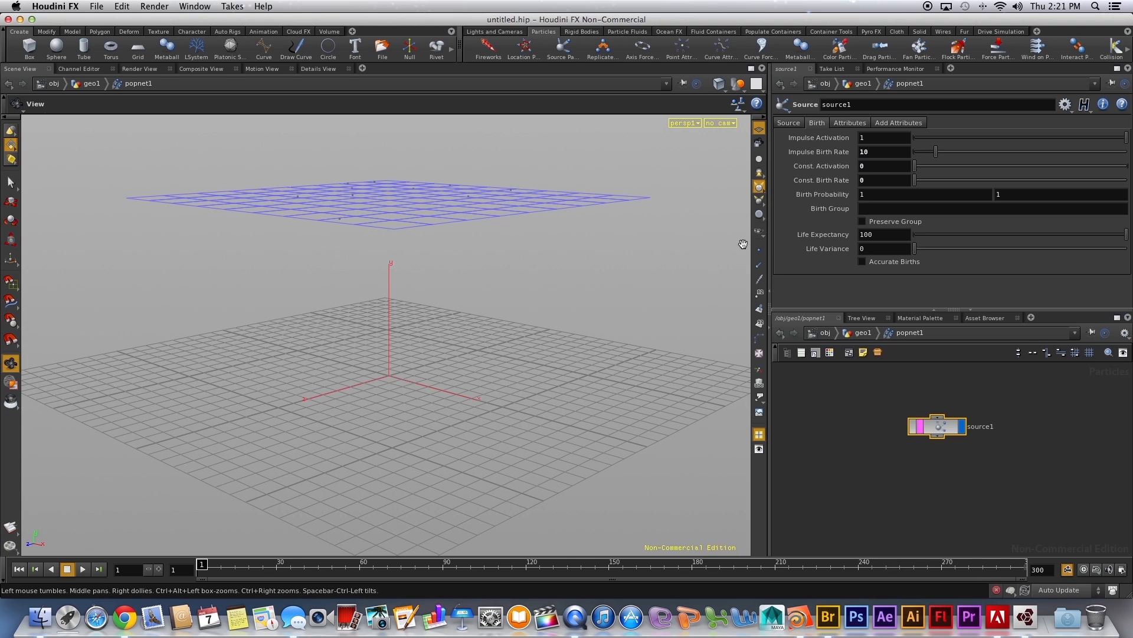
Play the simulation to check particle emission across the grid, and return the timeline to frame 1
left_click(82, 569)
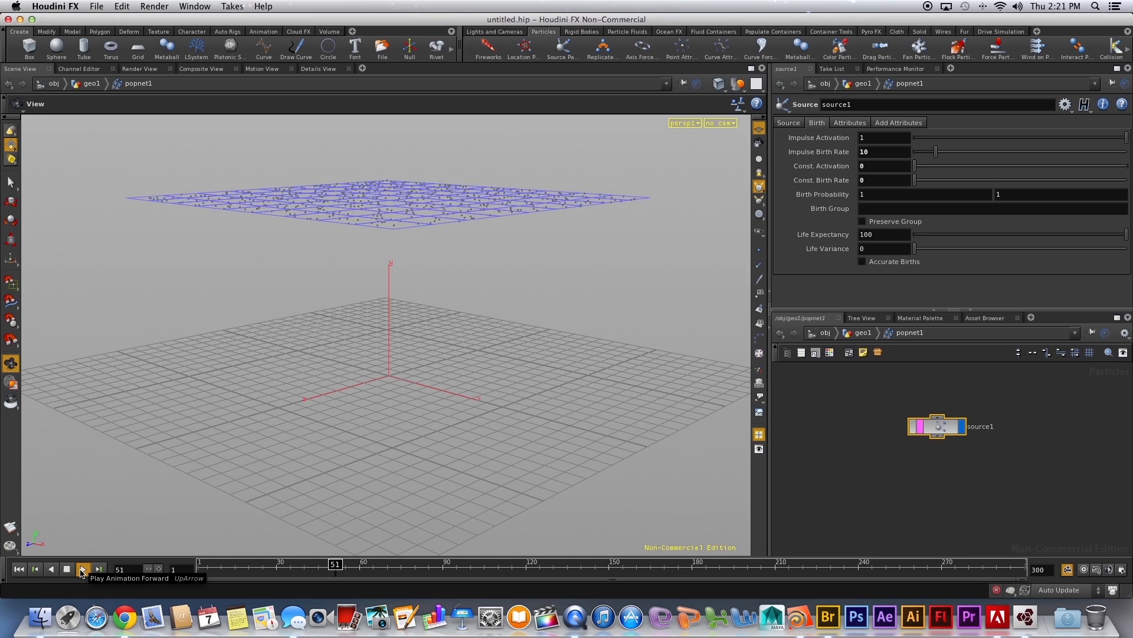
left_click(71, 570)
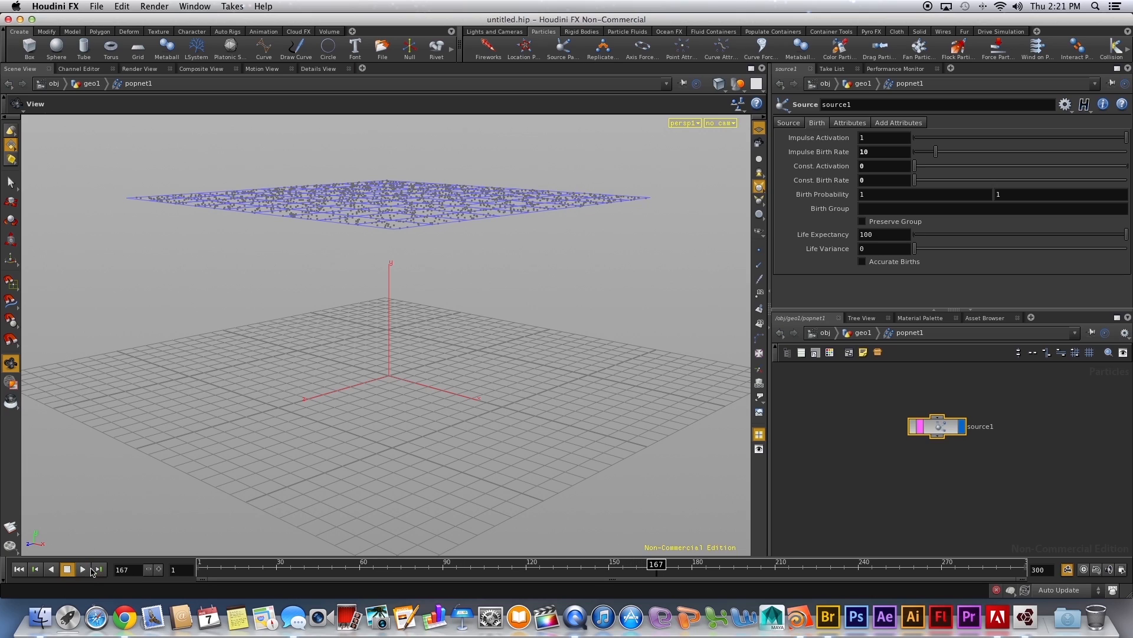
left_click_drag(222, 560, 195, 567)
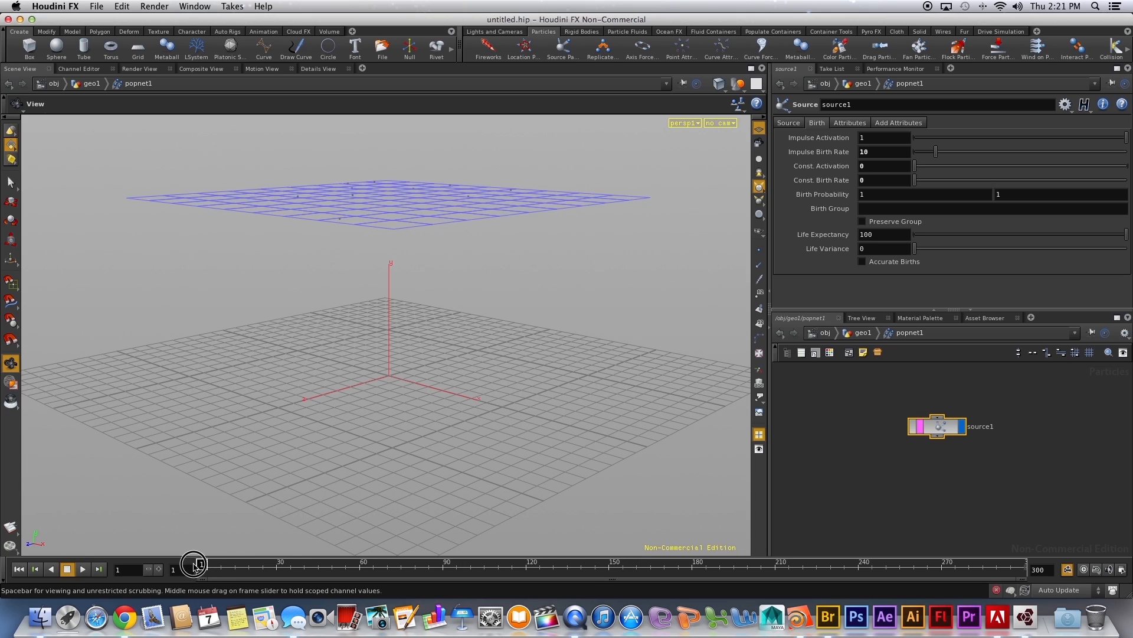
Return to the geo1 level and set the emitter grid's rows and columns to 30
left_click(879, 351)
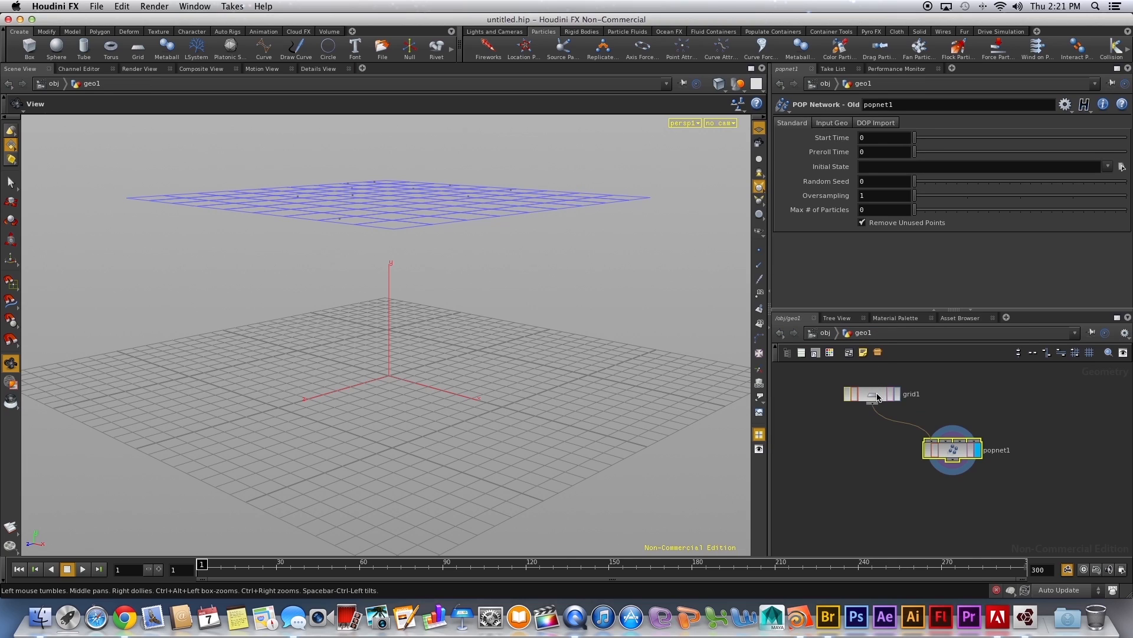
left_click(878, 397)
left_click(876, 199)
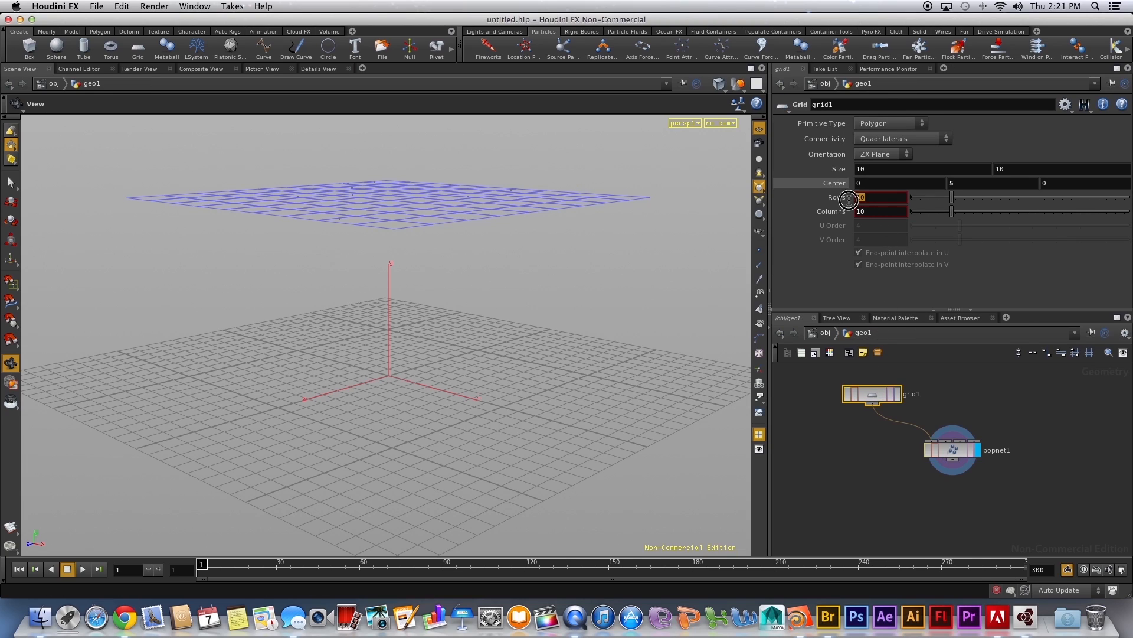
type("30")
key("Return")
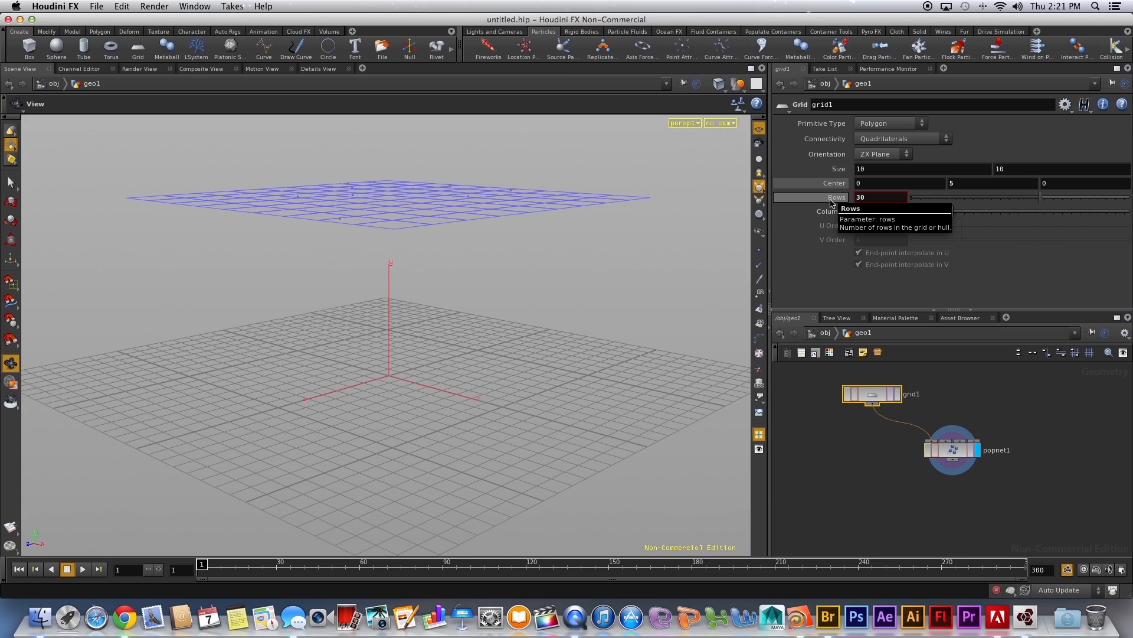
type("30")
key("Return")
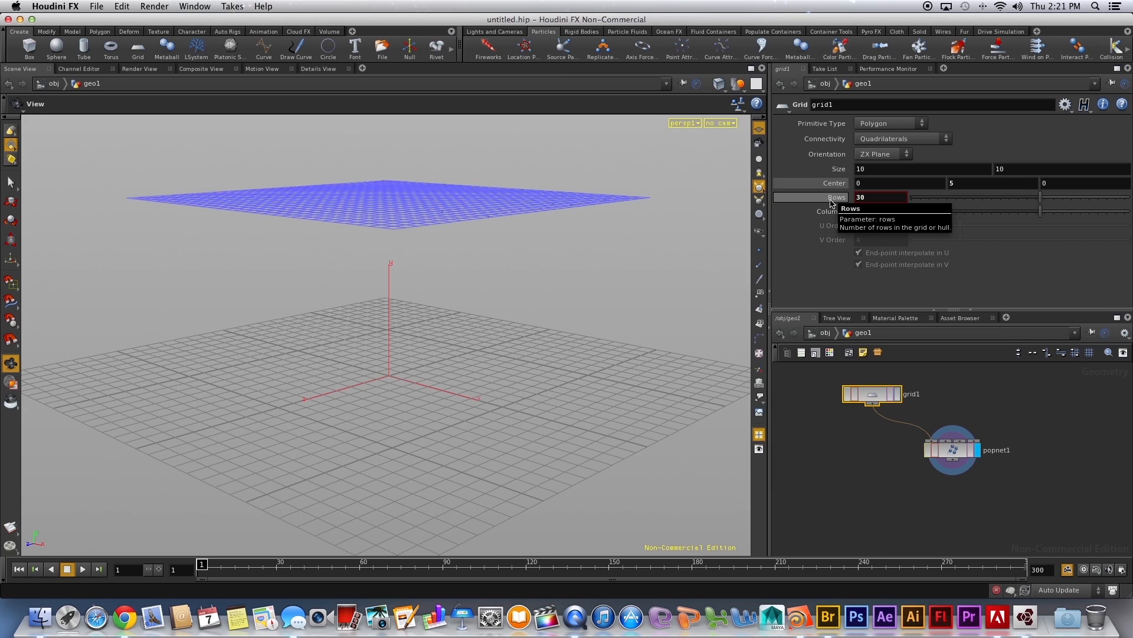
Inside the POP network, add a Force node below the Source node, connect source1 to it and make it the displayed node
double_click(956, 452)
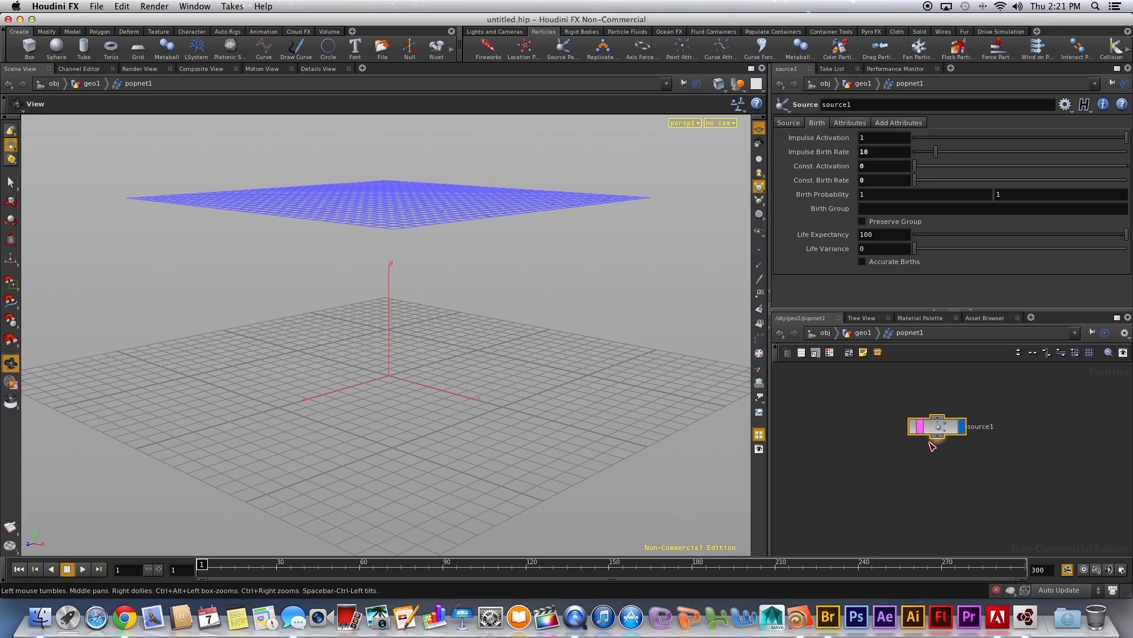
left_click(912, 454)
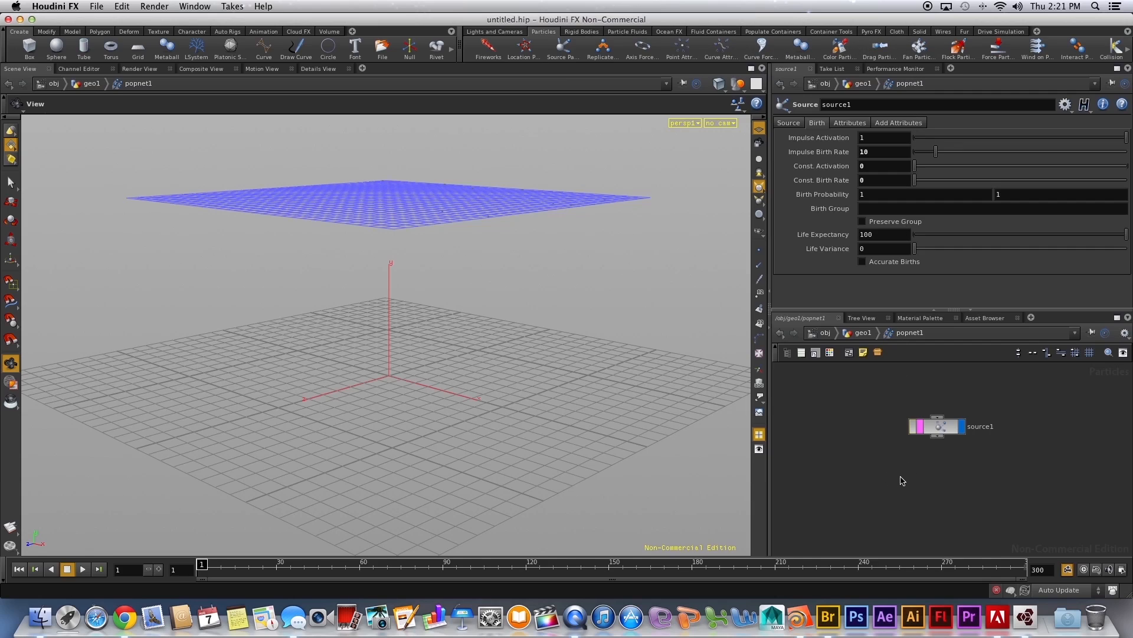
key("Tab")
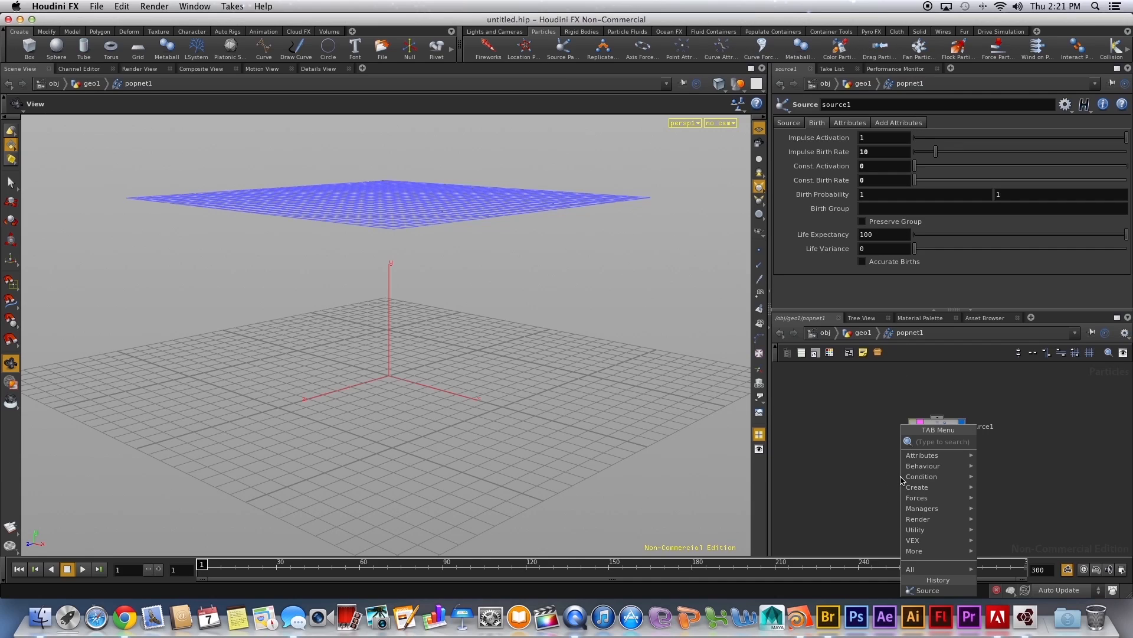
mouse_move(922, 468)
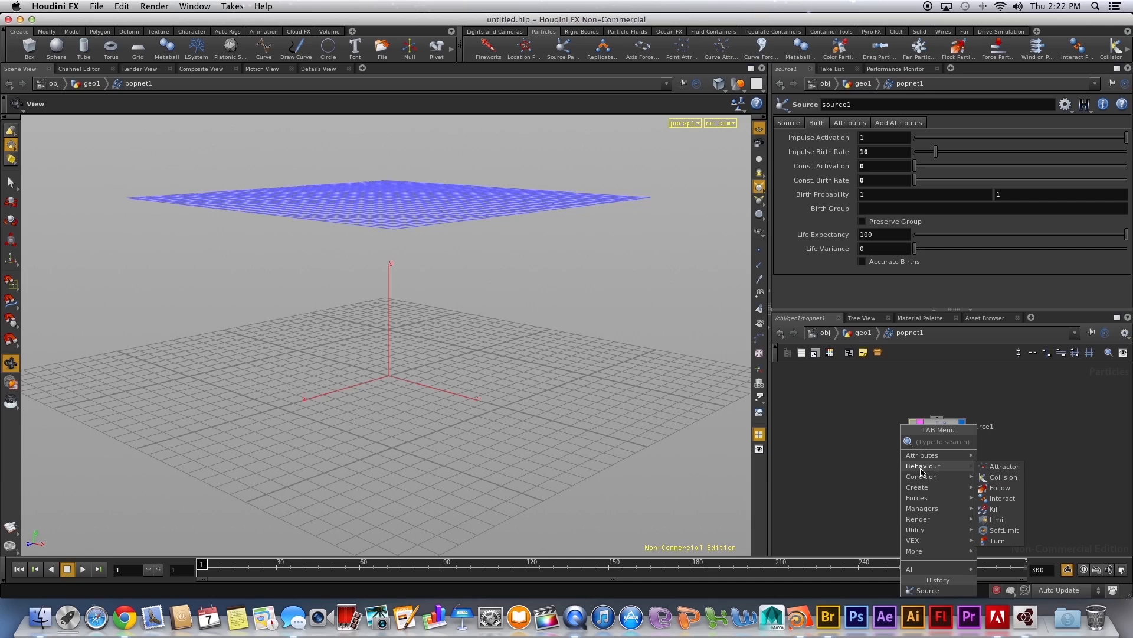
mouse_move(924, 499)
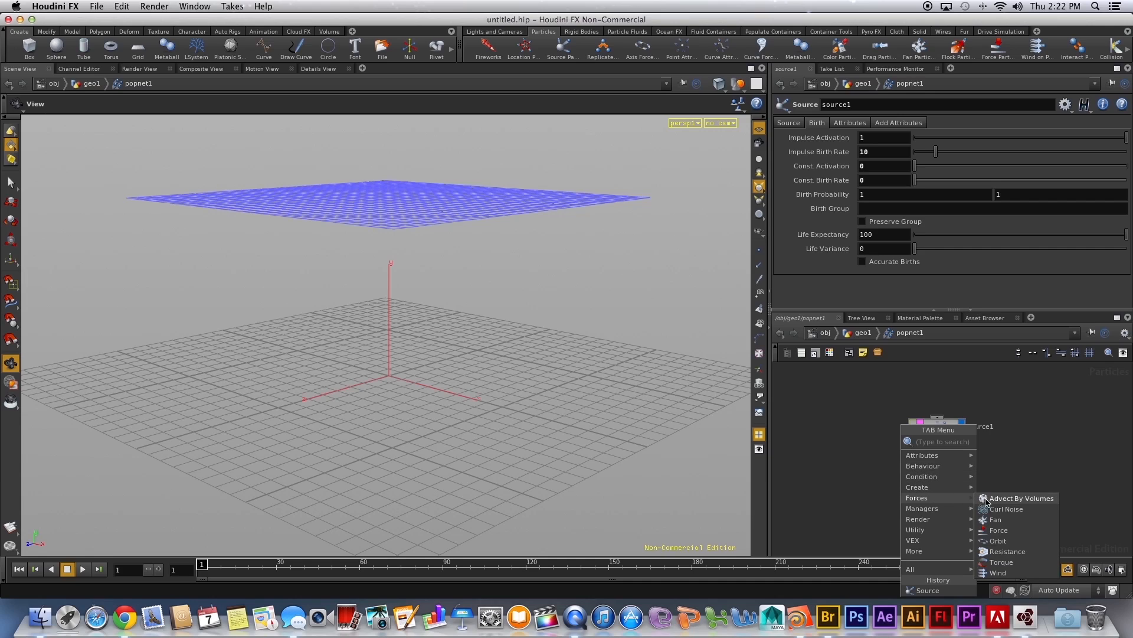
left_click(999, 531)
left_click(943, 472)
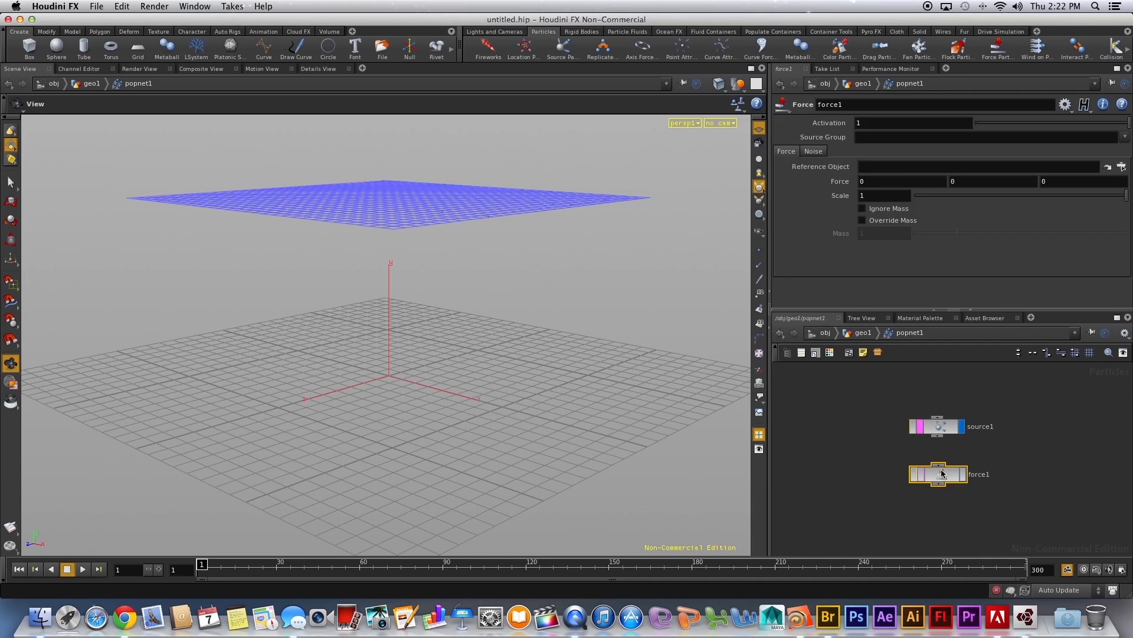
left_click_drag(938, 437, 944, 464)
left_click(963, 474)
Set the Force node's Y force to -7 and its noise to seed 2, turbulence 1 and roughness 0.104
left_click(977, 181)
left_click_drag(977, 181, 945, 187)
left_click(817, 153)
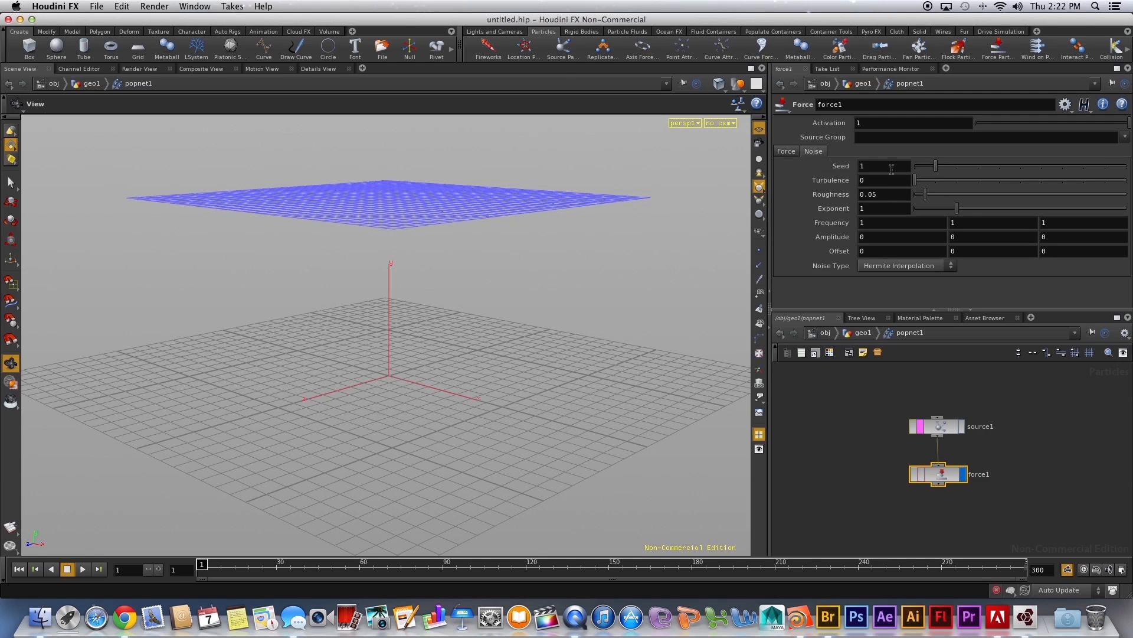
left_click_drag(936, 166, 936, 194)
left_click_drag(924, 181, 936, 180)
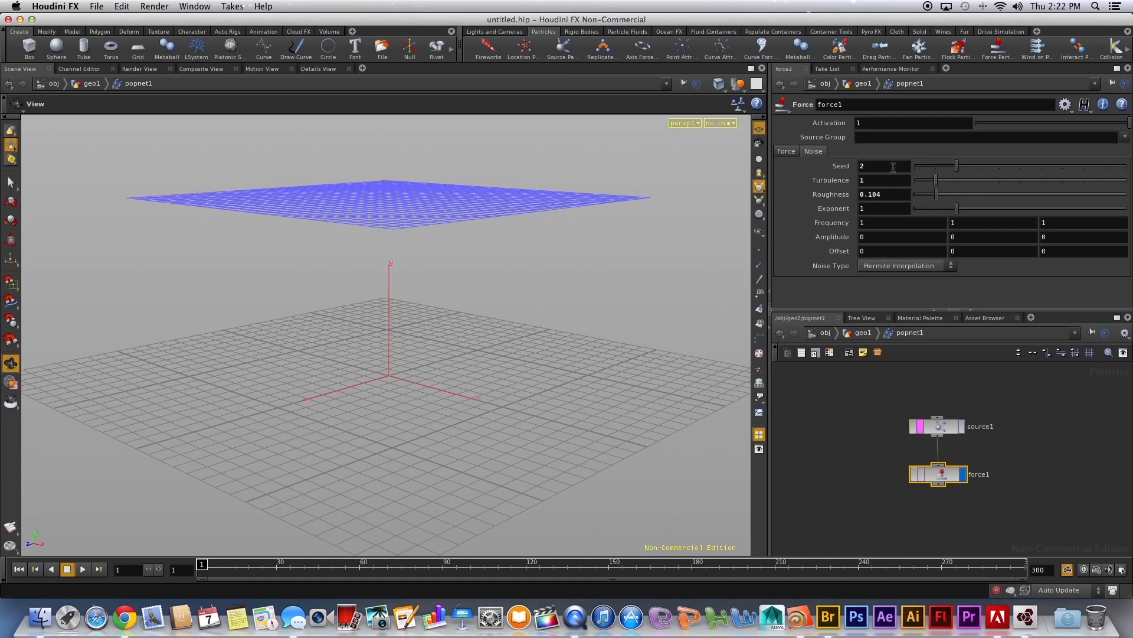
left_click(796, 152)
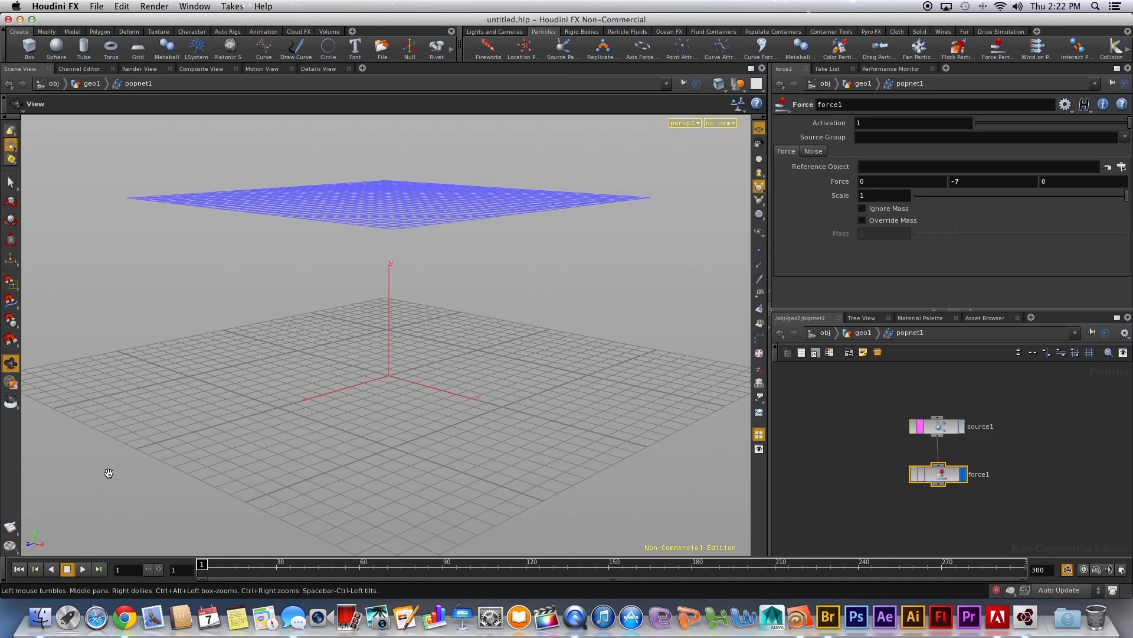
Play the simulation and examine the falling particles from the side and from above, returning to frame 1
left_click(82, 569)
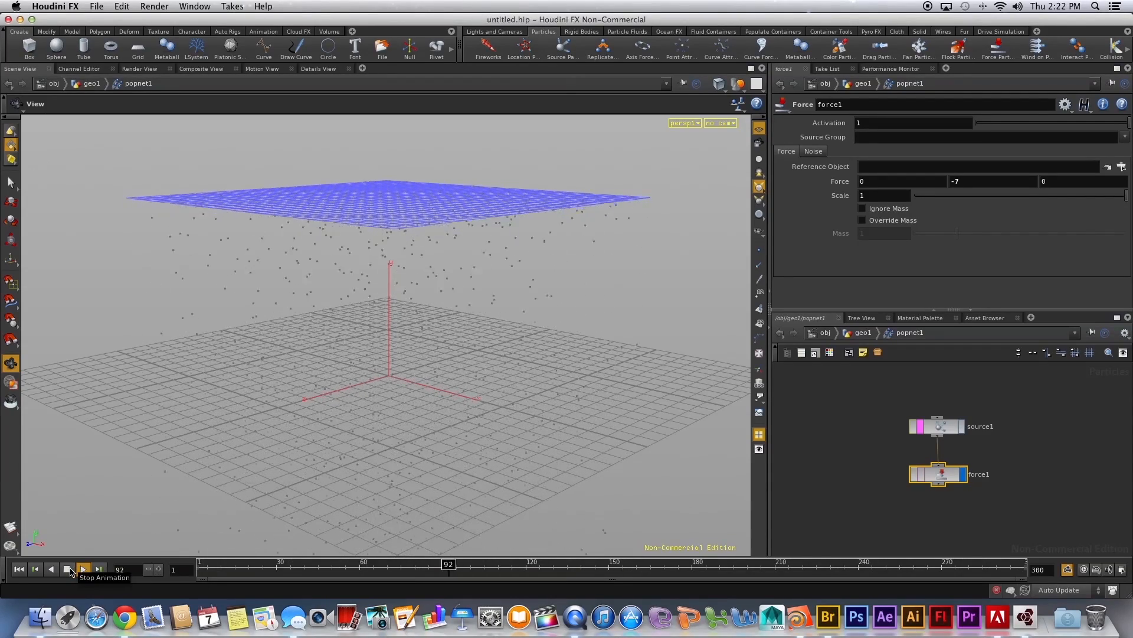
left_click(68, 569)
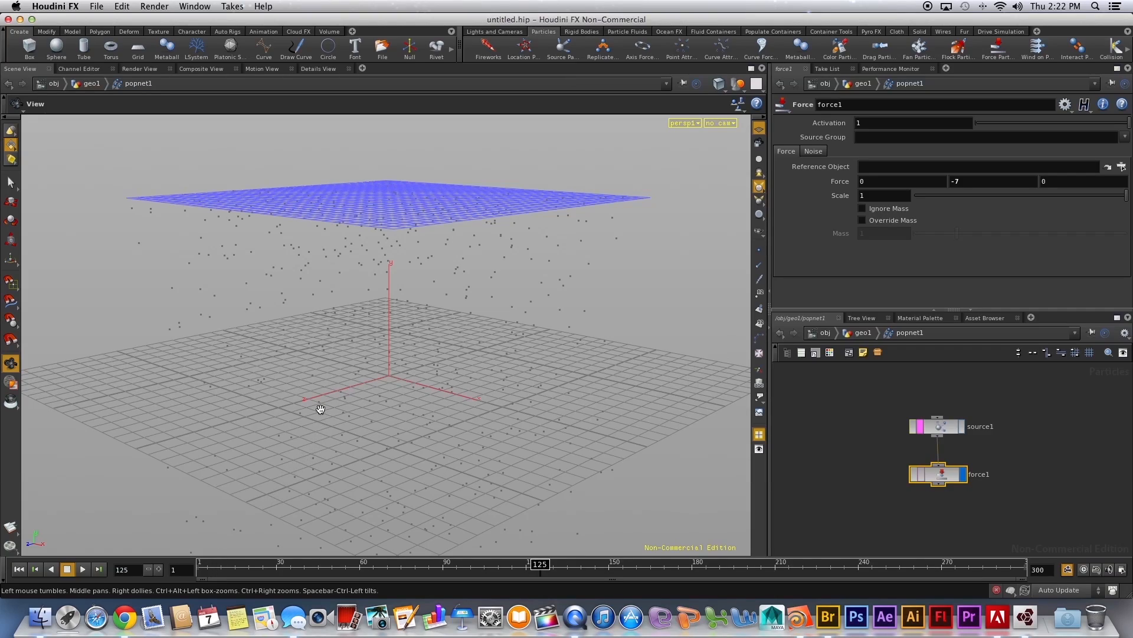
left_click_drag(319, 406, 373, 532)
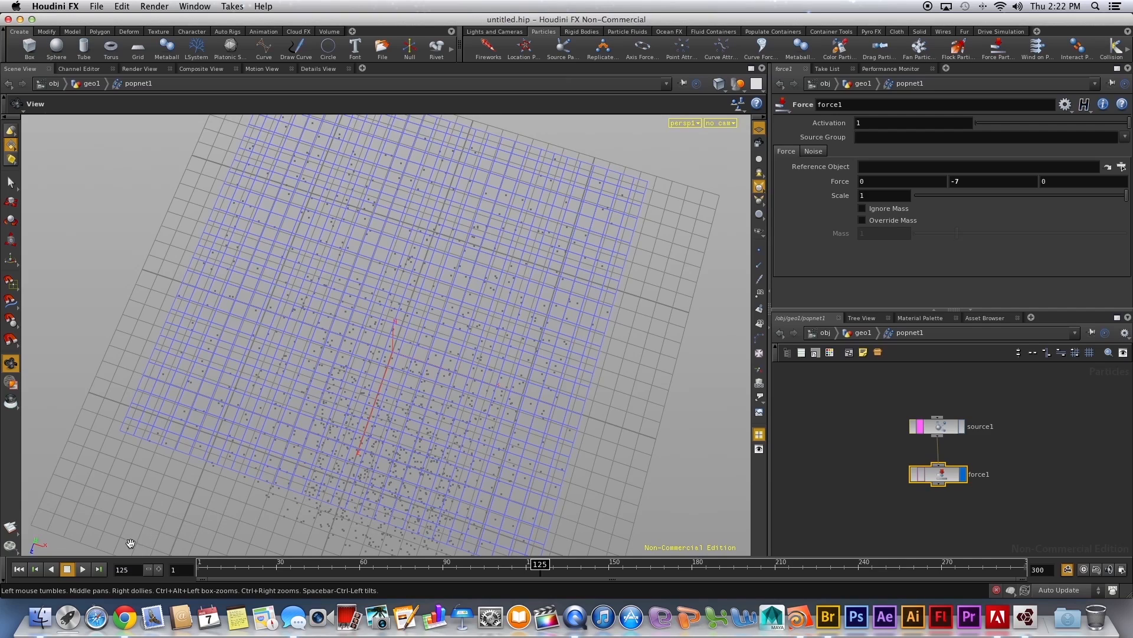
left_click(82, 569)
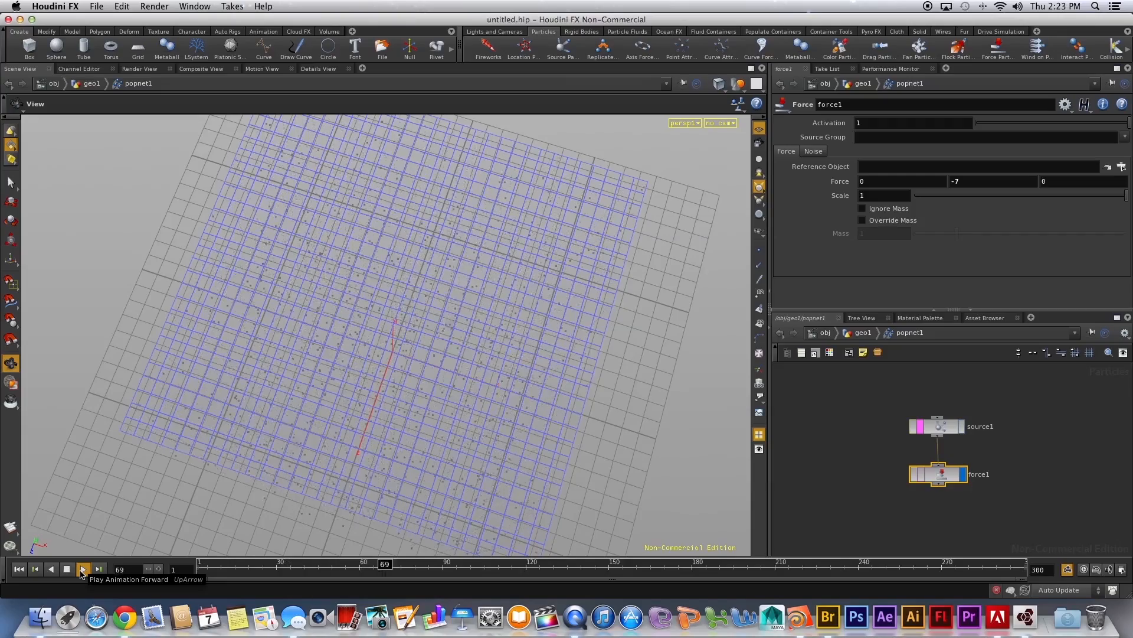
left_click(204, 564)
left_click_drag(204, 564, 196, 562)
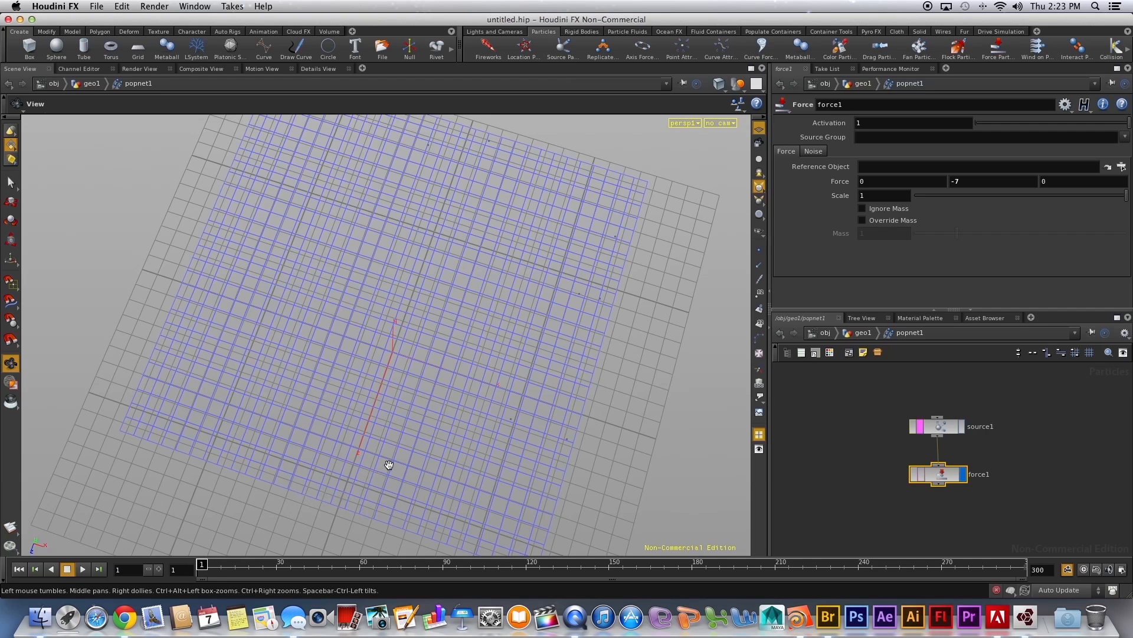
left_click_drag(389, 465, 339, 339)
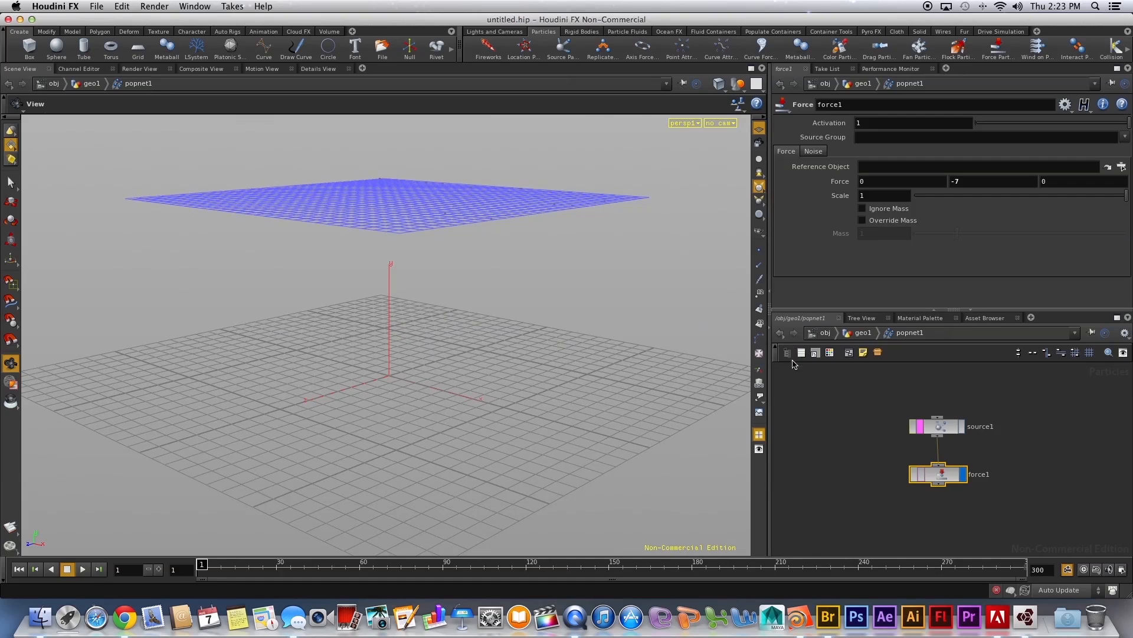
Return to the geo1 level and add a second Grid node beside the existing grid
left_click(871, 334)
left_click(988, 400)
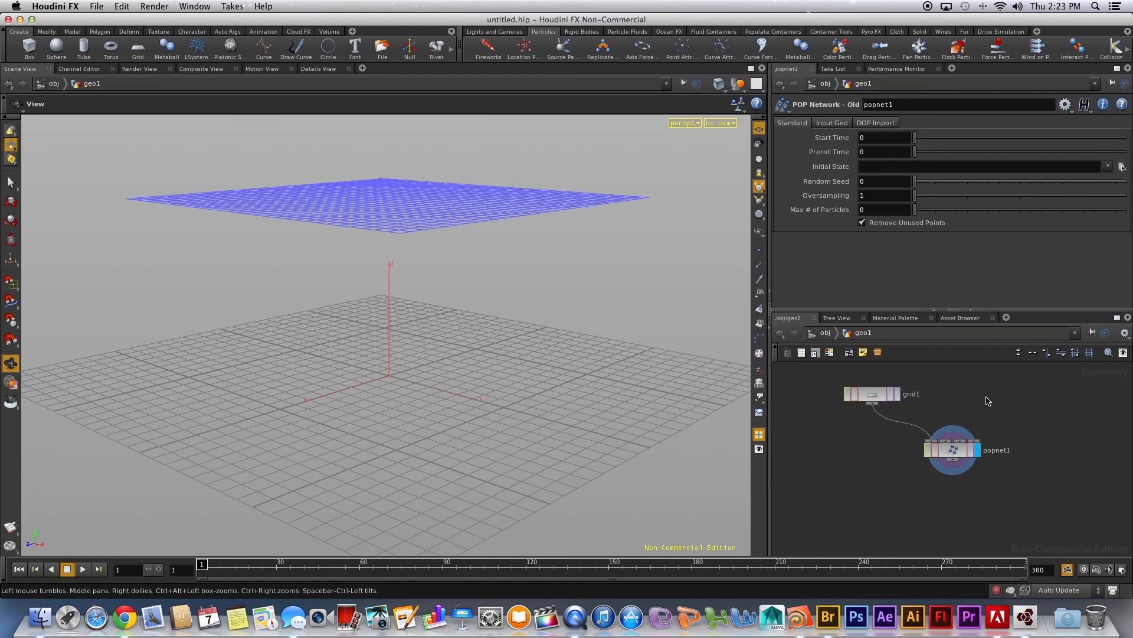
key("Tab")
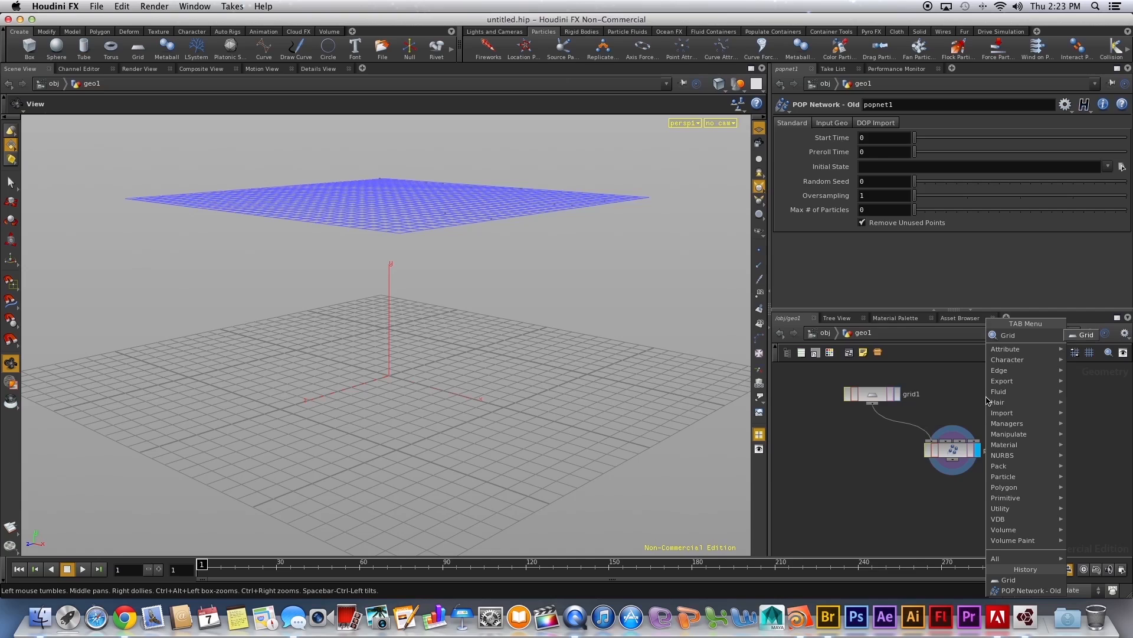
key("Return")
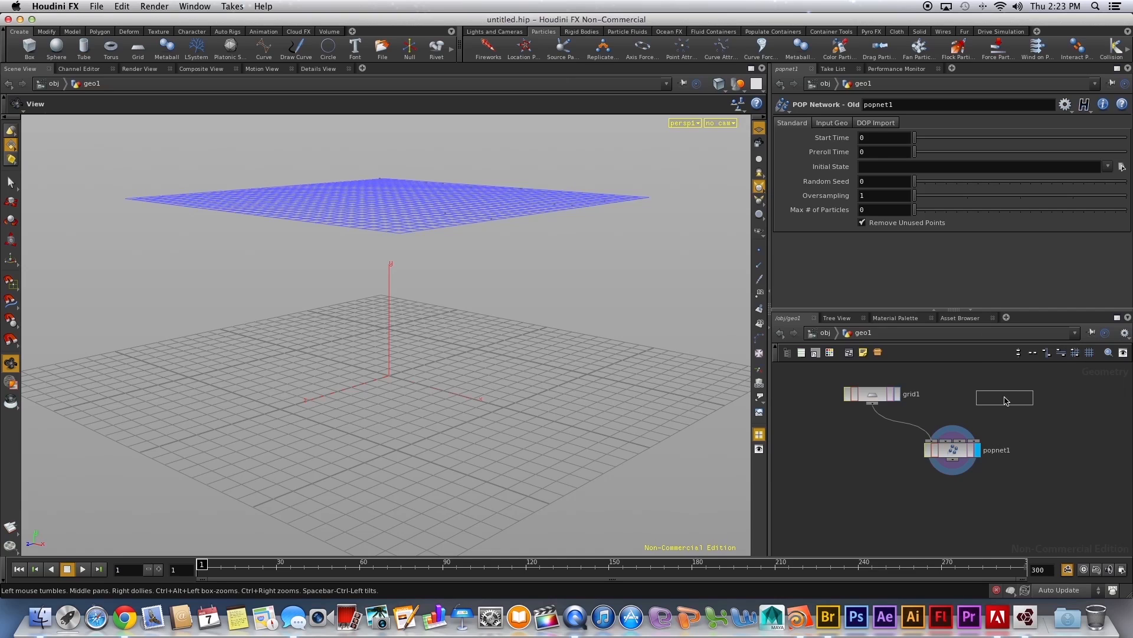
left_click(1007, 399)
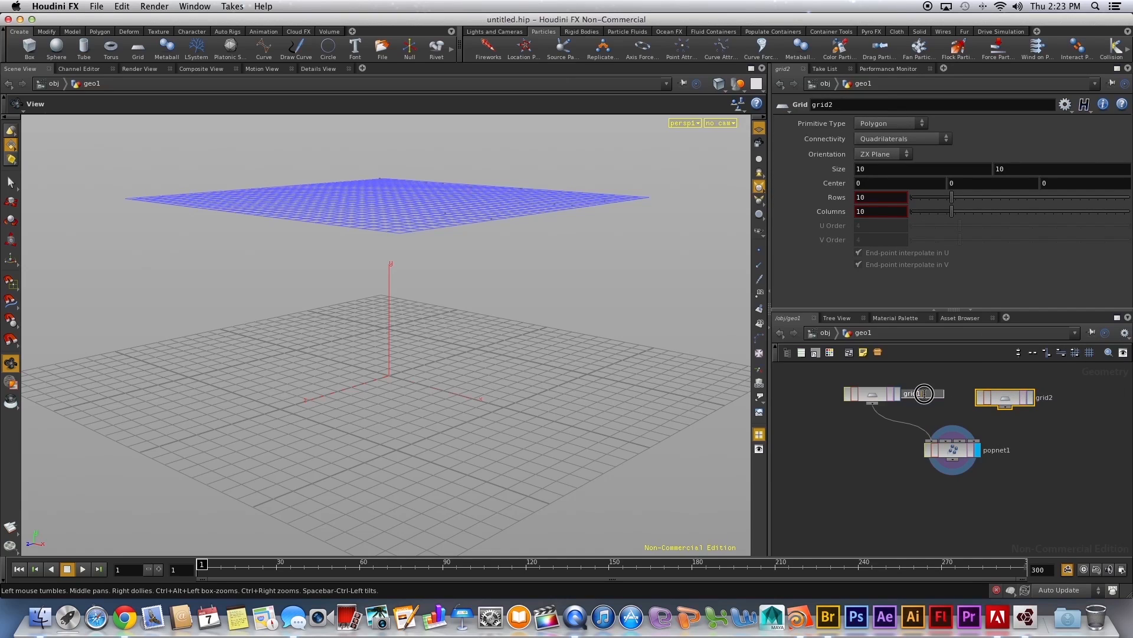
Rename the emitter grid Source_grid and the new grid catch_grid, and connect catch_grid to the POP network
double_click(904, 393)
key("Return")
double_click(1049, 397)
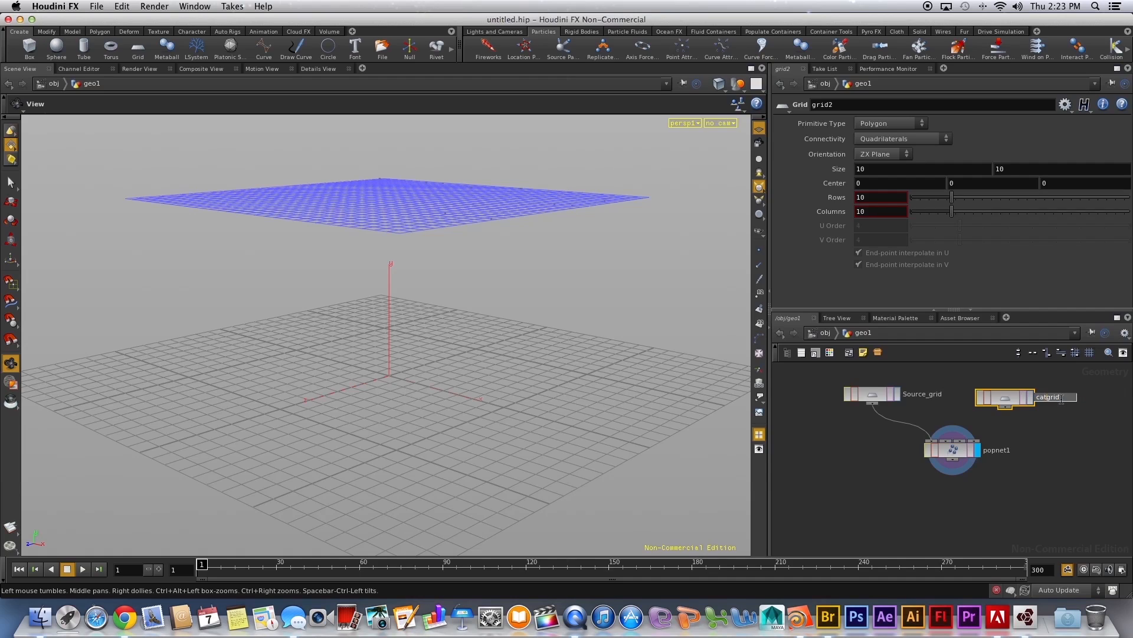
key("Return")
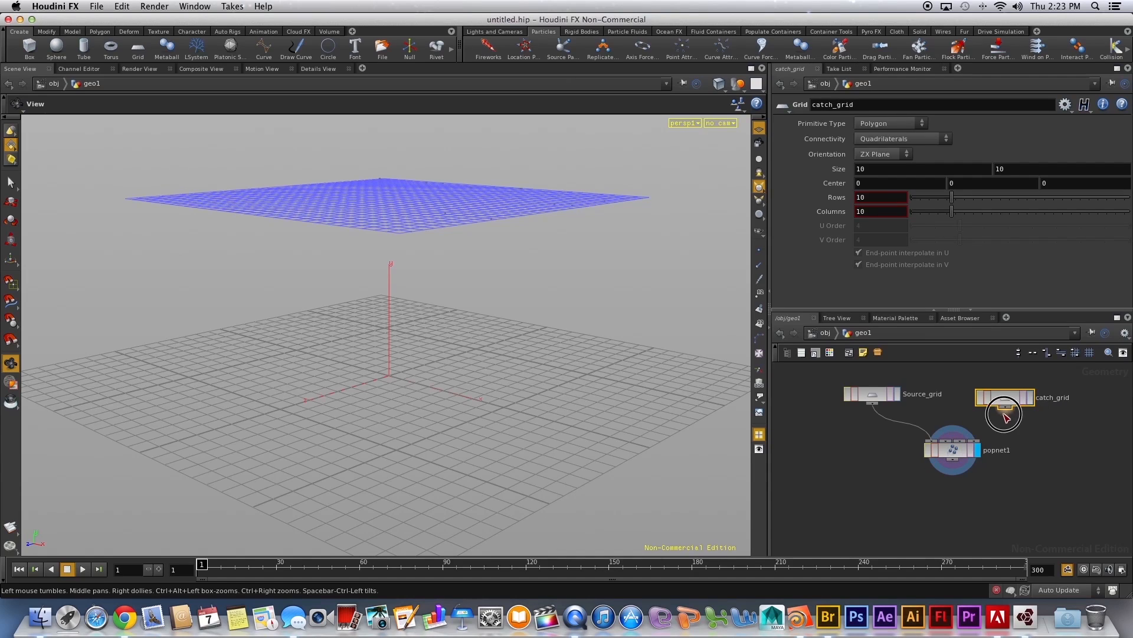
left_click_drag(1004, 409, 958, 450)
Add a Collision node below force1 inside the POP network, connect it to force1 and make it the displayed node
double_click(957, 453)
left_click(982, 499)
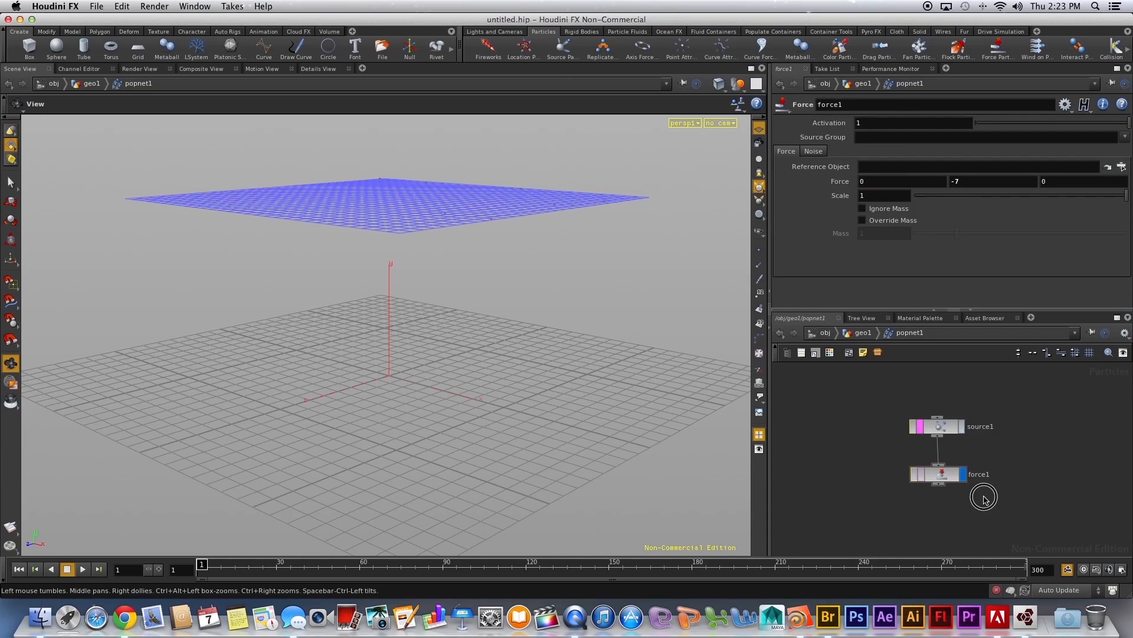
key("Tab")
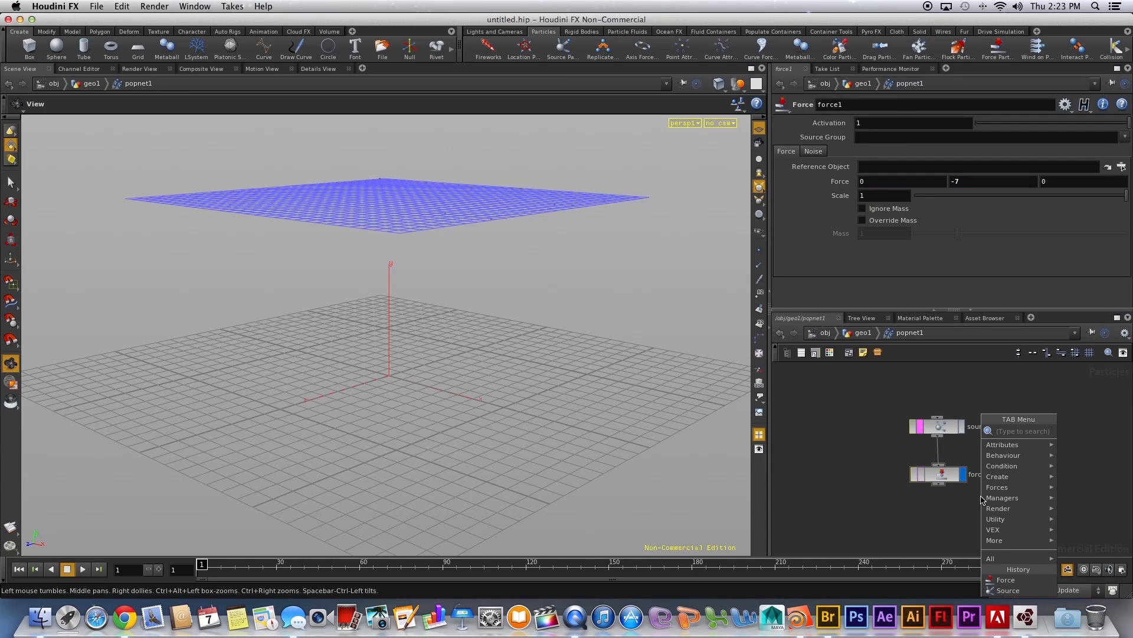
type("c")
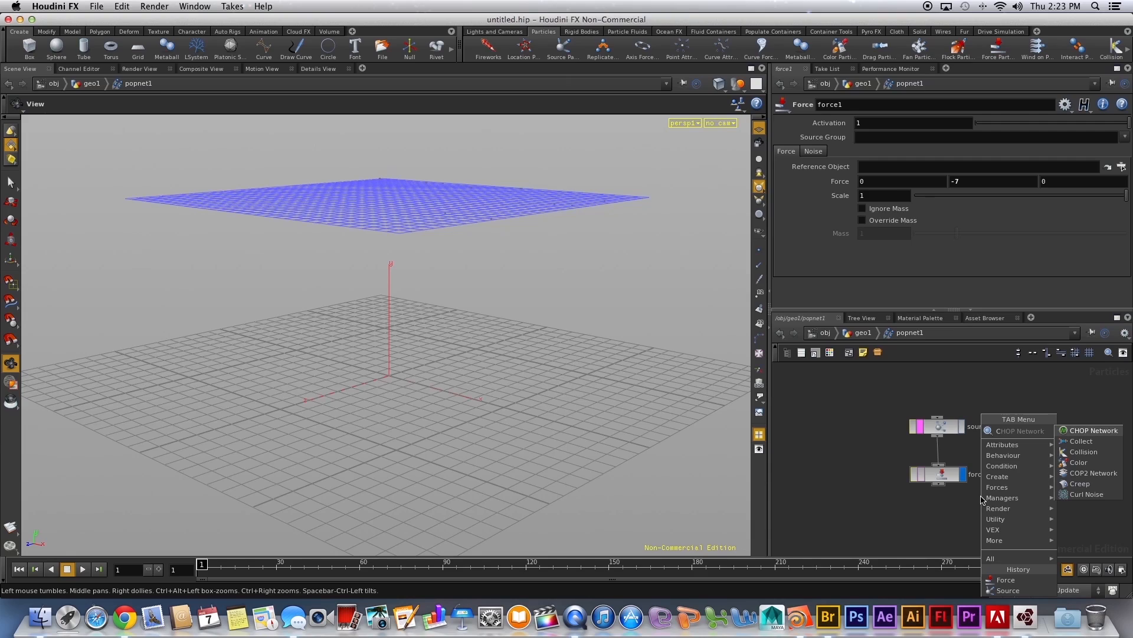
left_click(1082, 452)
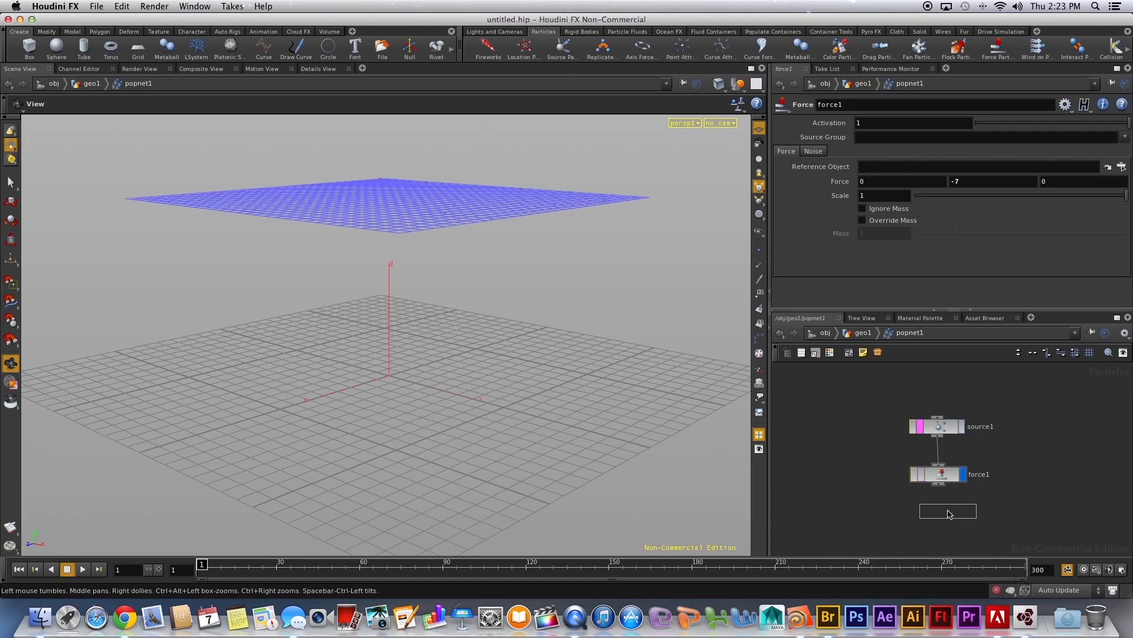
left_click(944, 516)
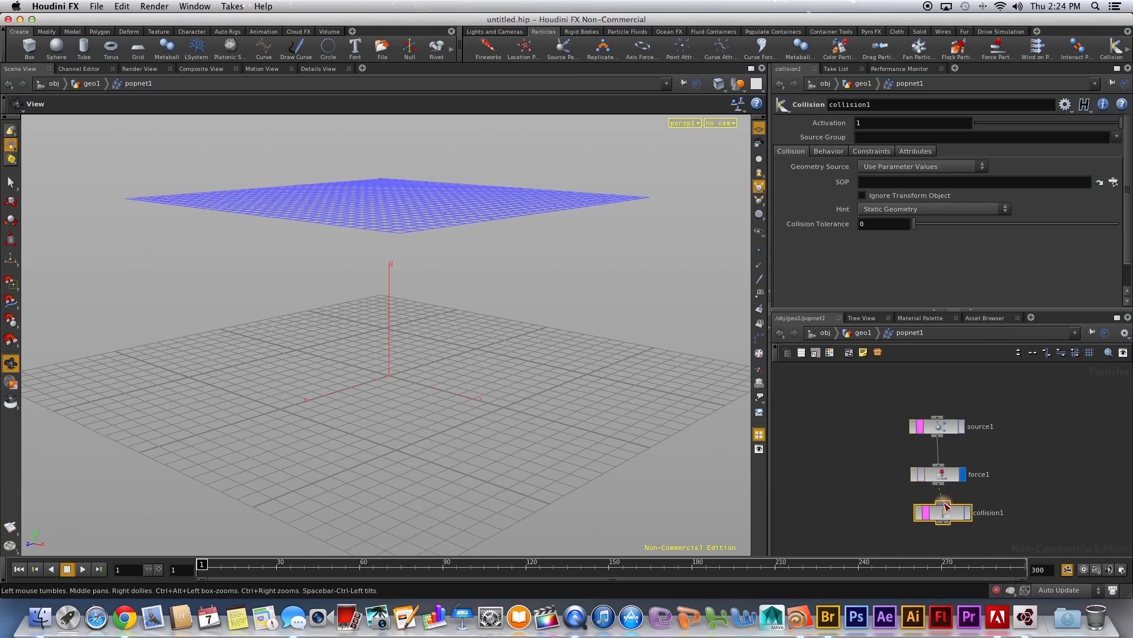
left_click_drag(942, 511, 938, 513)
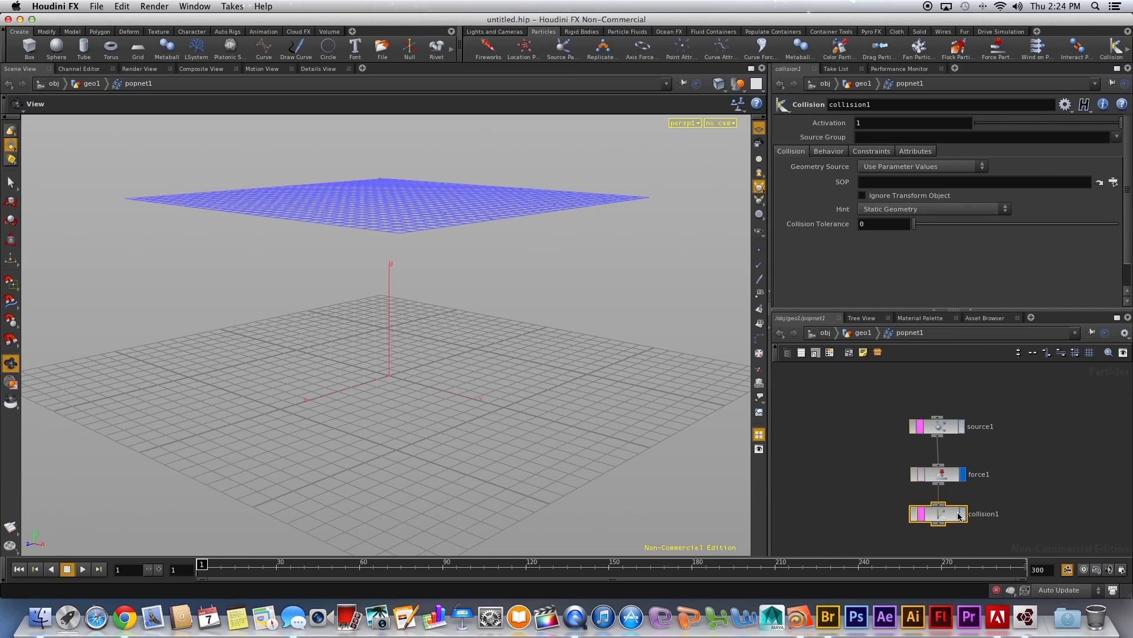
left_click(964, 514)
Set the Collision node's geometry source to Use Second Context Geometry and space force1 slightly further from it
left_click(872, 168)
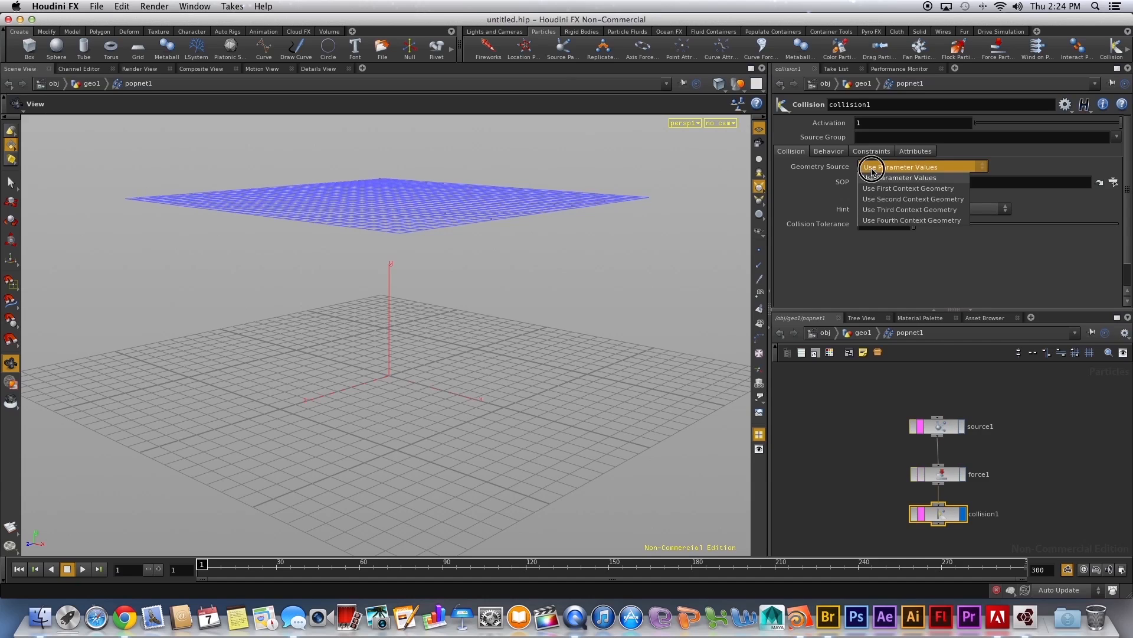
left_click(893, 199)
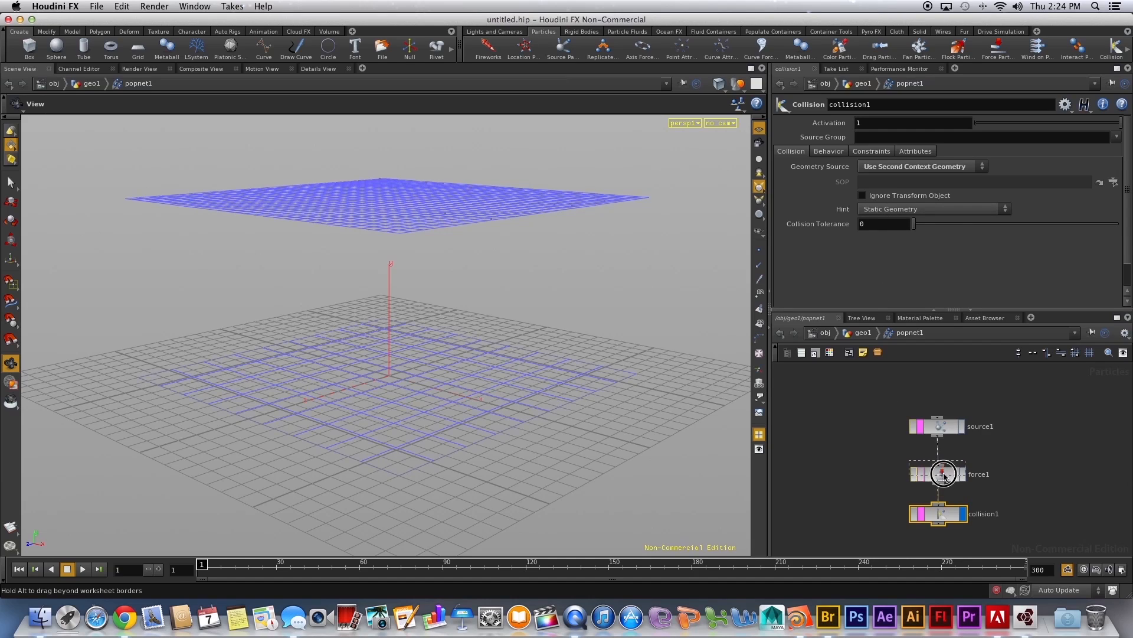
left_click_drag(944, 482, 943, 473)
Return to the geo1 level and set catch_grid's size to 15 by 15
left_click(863, 333)
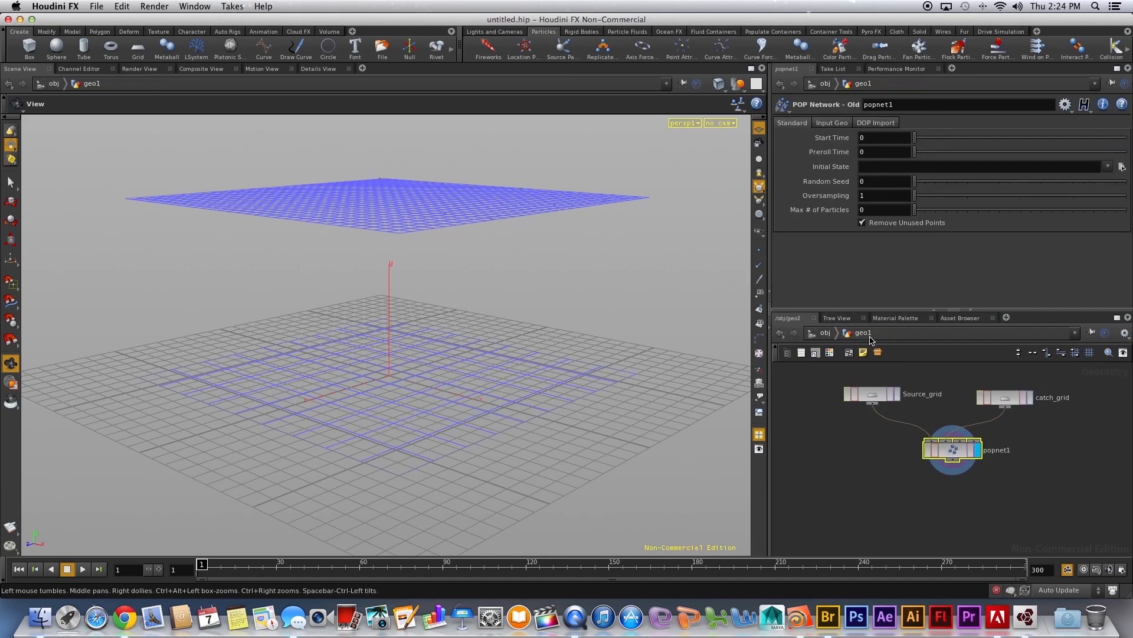
left_click(1007, 400)
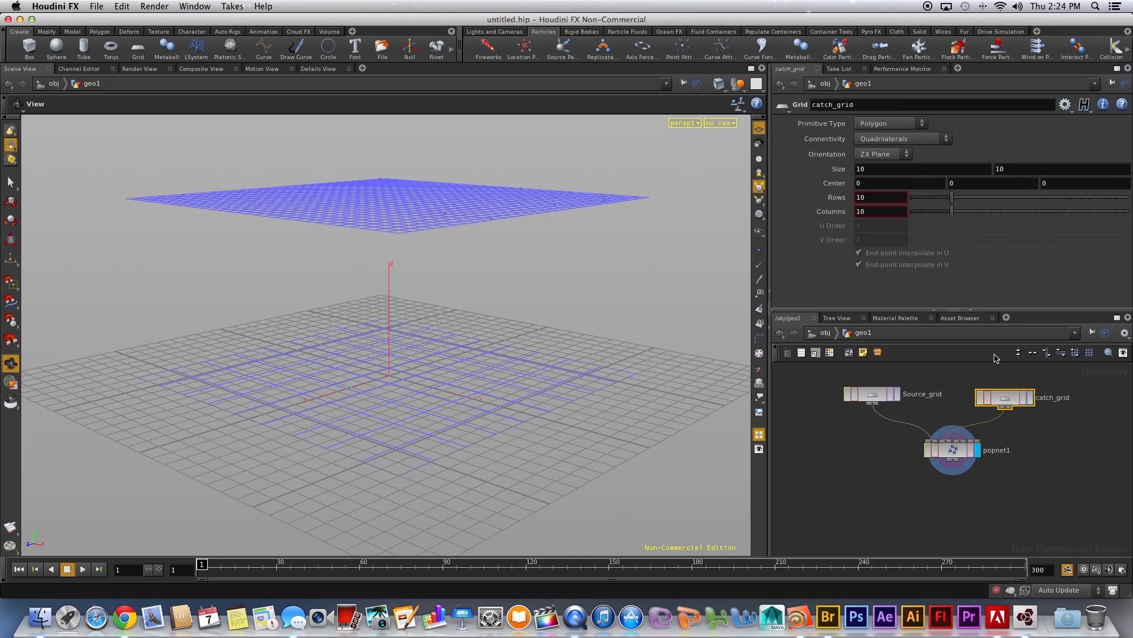
double_click(888, 168)
type("15")
key("Tab")
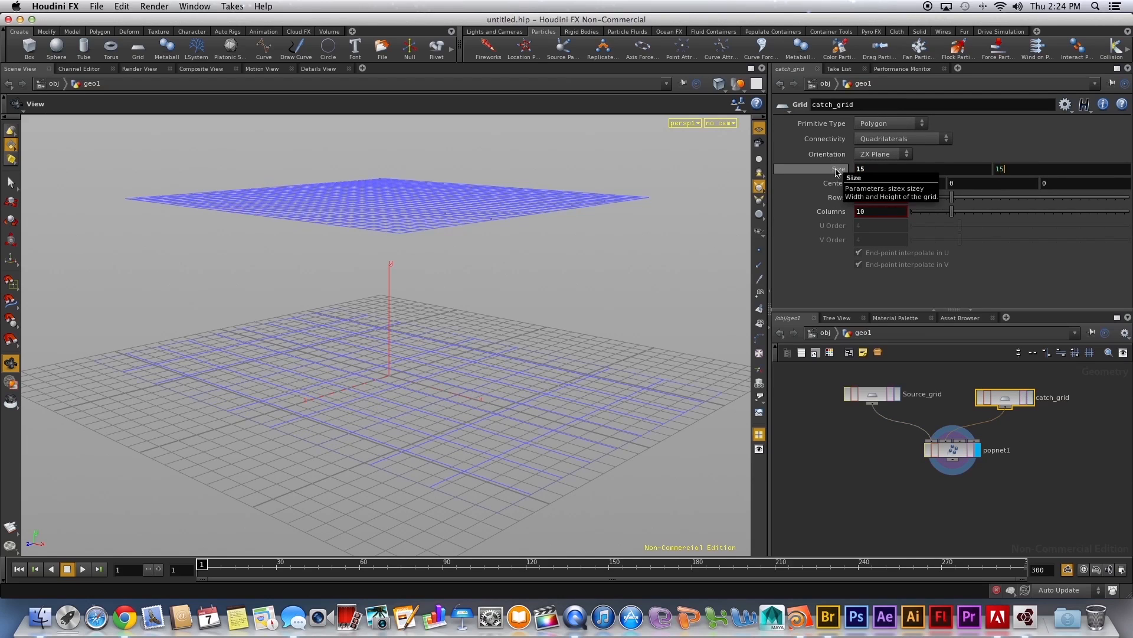
Reopen the POP network, play the simulation to check the collision with the catch grid, and return to frame 1
double_click(959, 452)
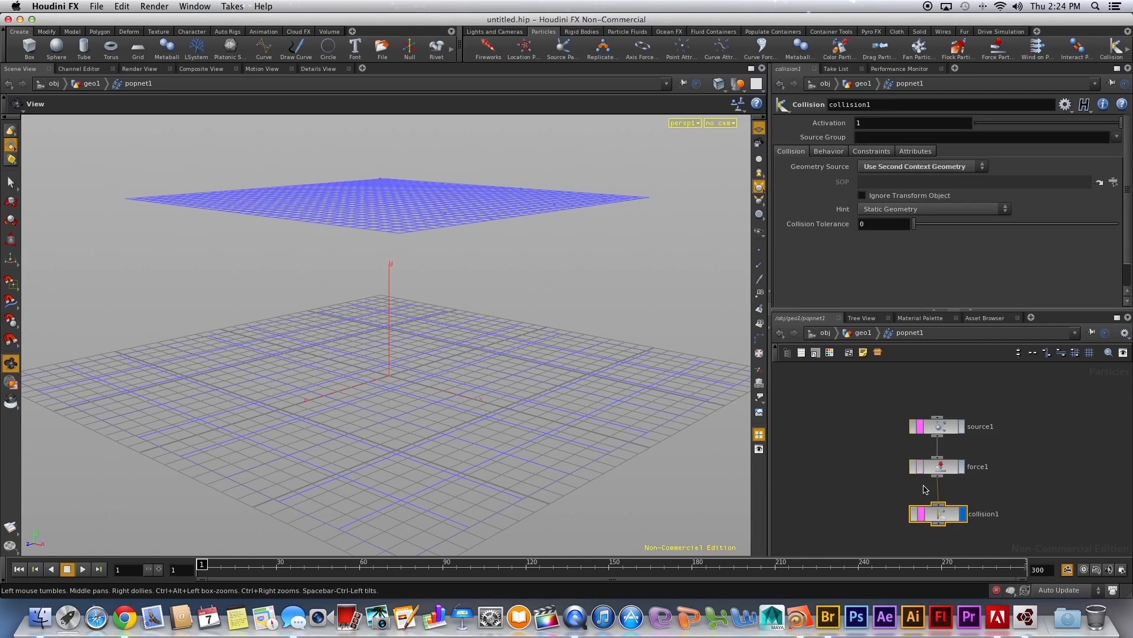
left_click(83, 569)
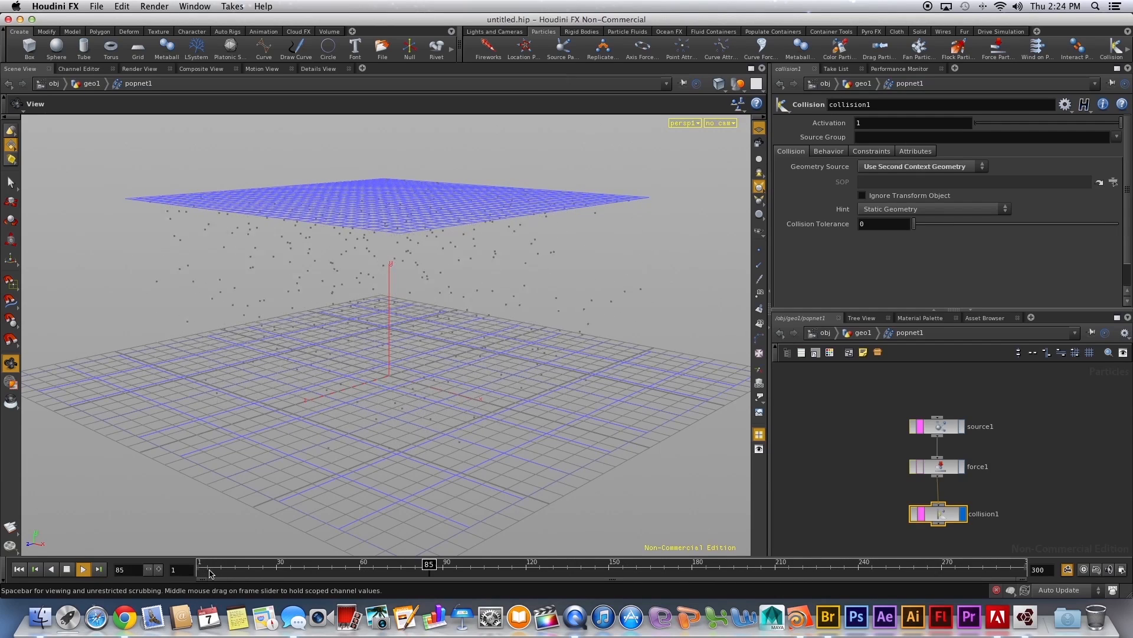
left_click_drag(213, 570, 200, 569)
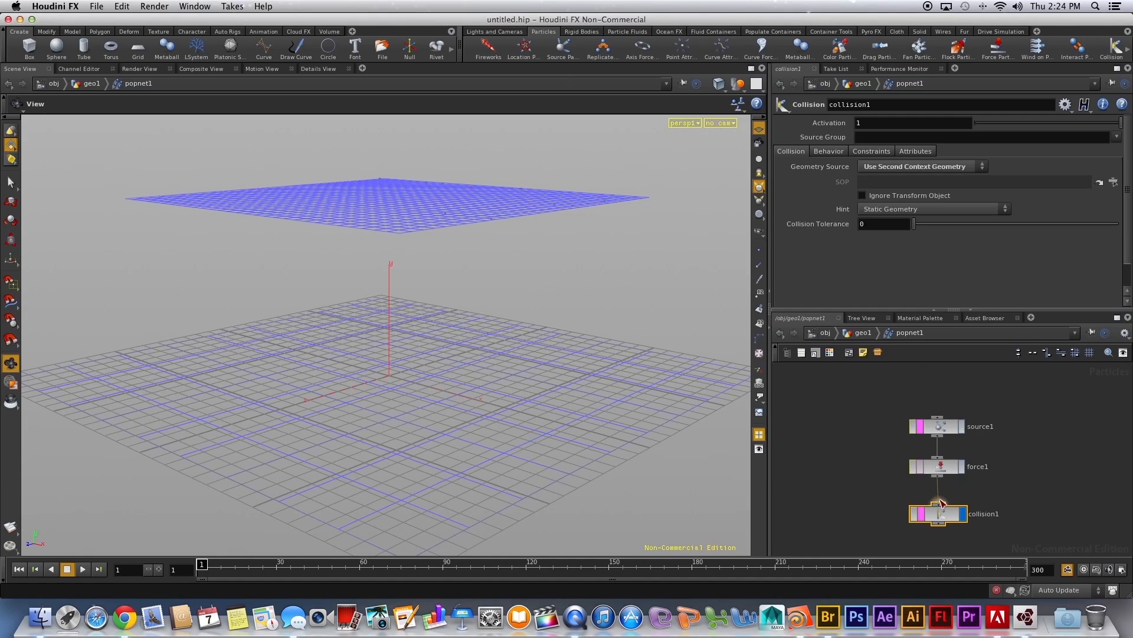
Set the Collision node's behavior to Bounce on Collision
left_click(829, 151)
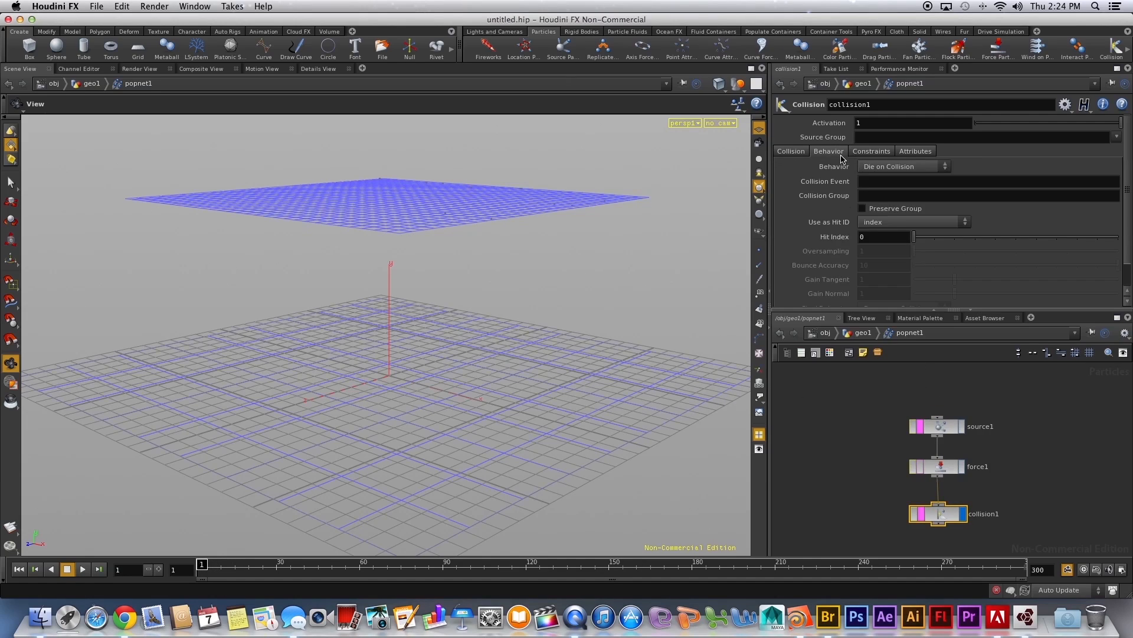
left_click(903, 168)
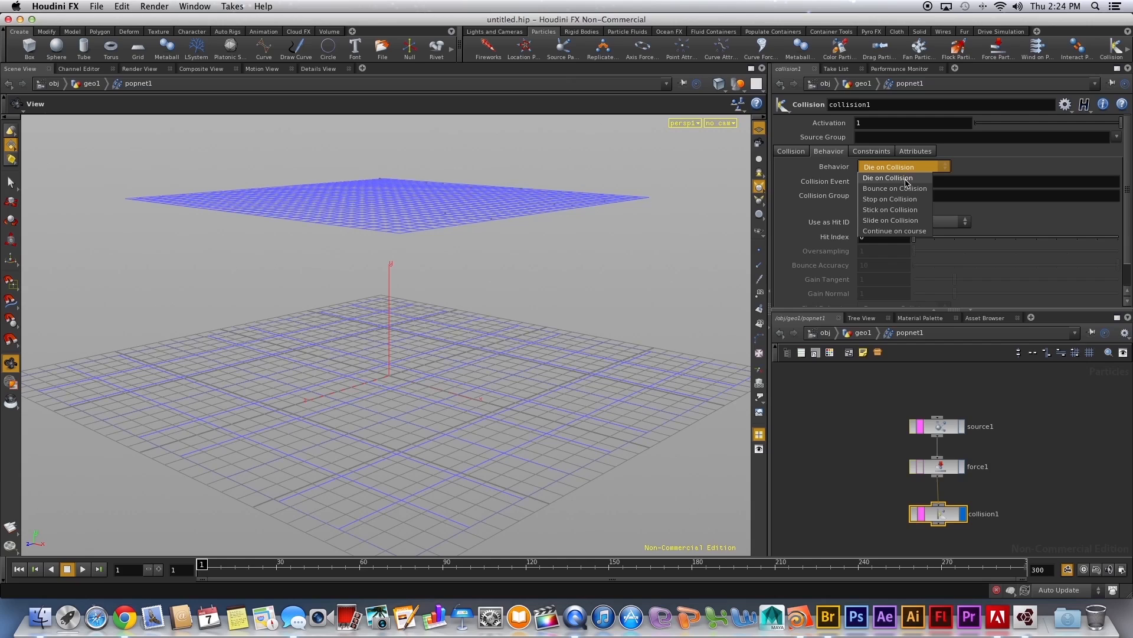
left_click(903, 189)
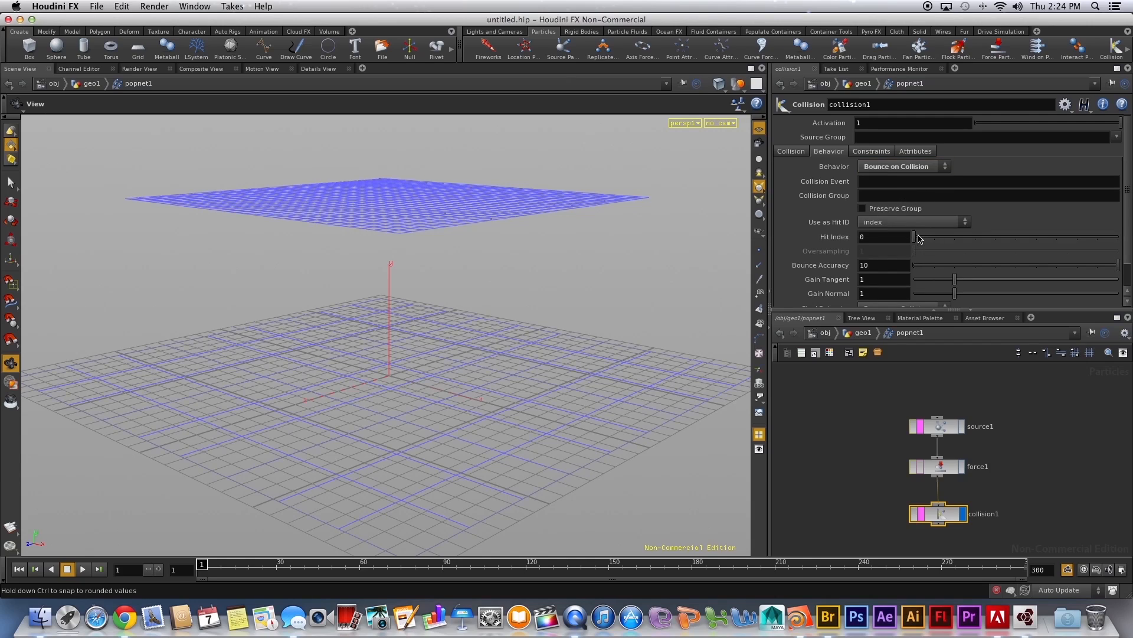
scroll(918, 237, "down", 3)
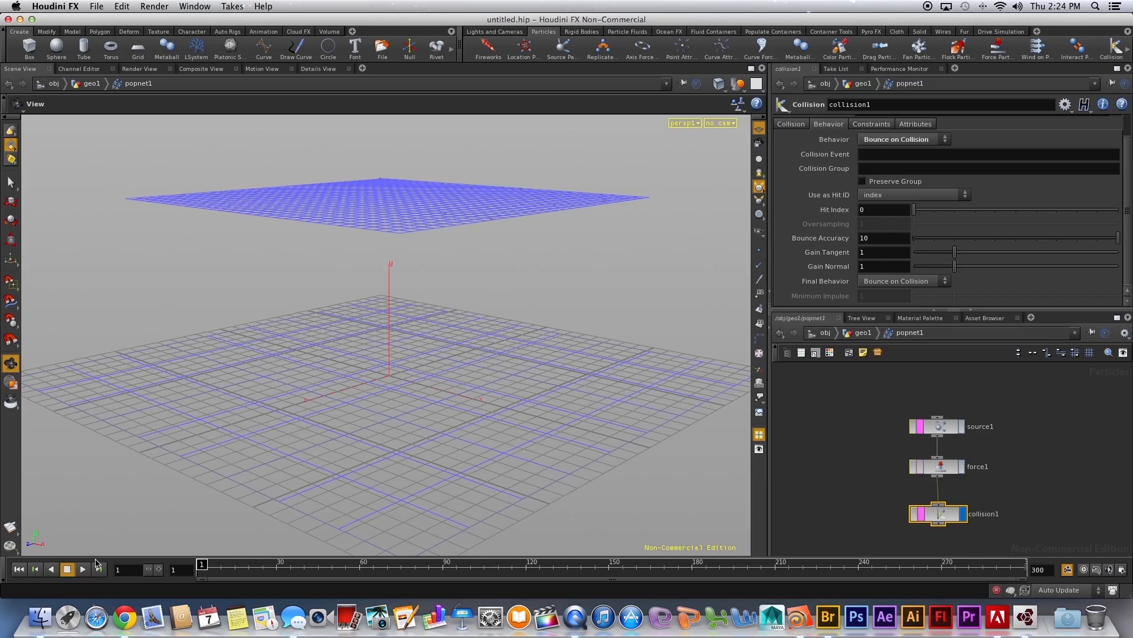
Play the simulation to examine how the particles bounce off the catch grid, then rewind to the start
left_click(78, 570)
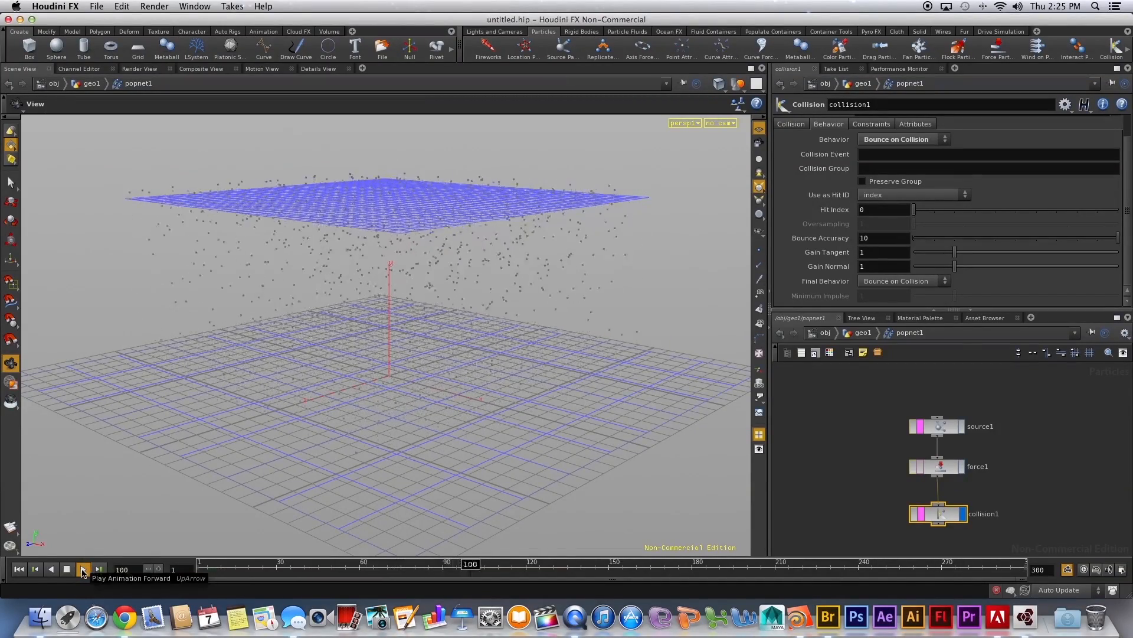
left_click(68, 570)
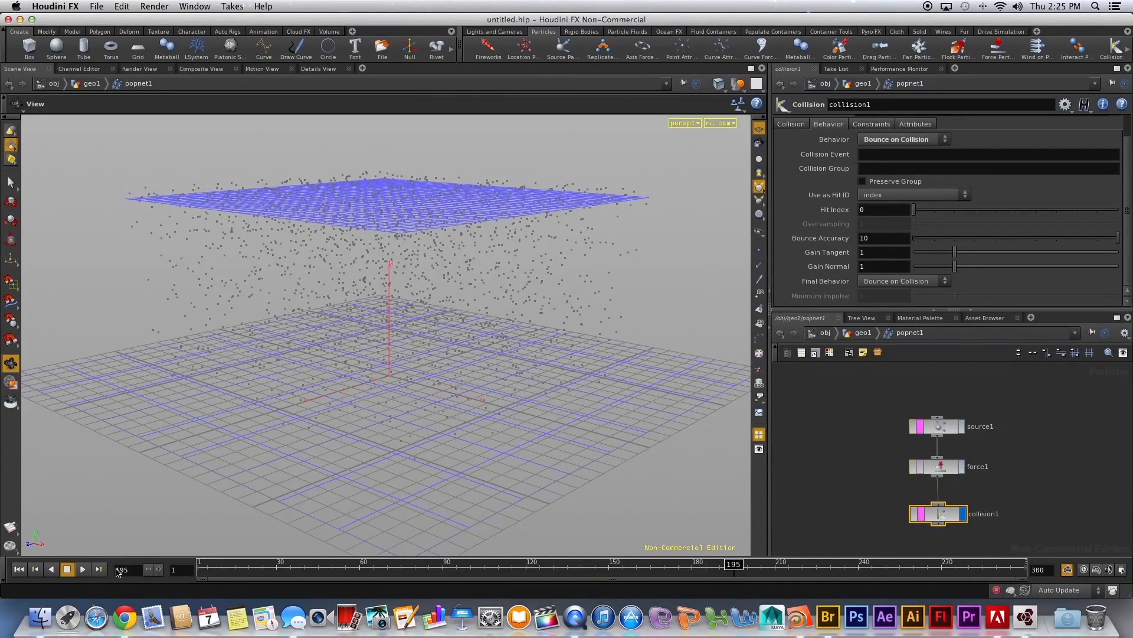
left_click_drag(256, 569, 202, 569)
Lower the collision's Gain Tangent and Gain Normal to 0.19, replay the simulation and return to frame 1
mouse_move(939, 258)
left_mouse_down()
mouse_move(921, 257)
mouse_move(922, 270)
left_mouse_up()
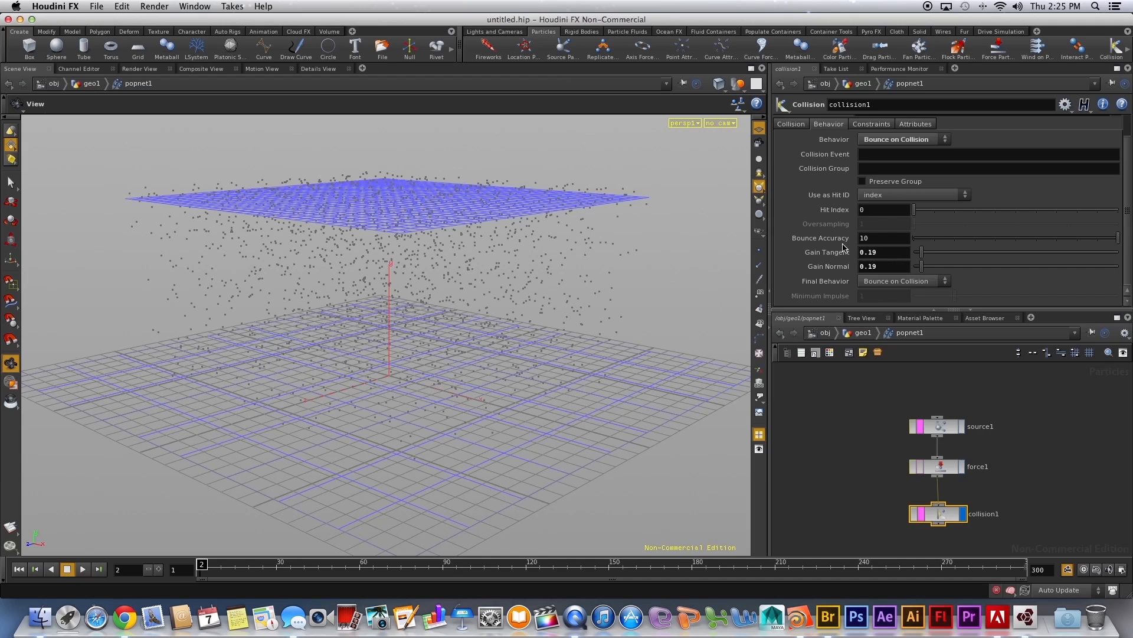
mouse_move(842, 243)
left_click(84, 569)
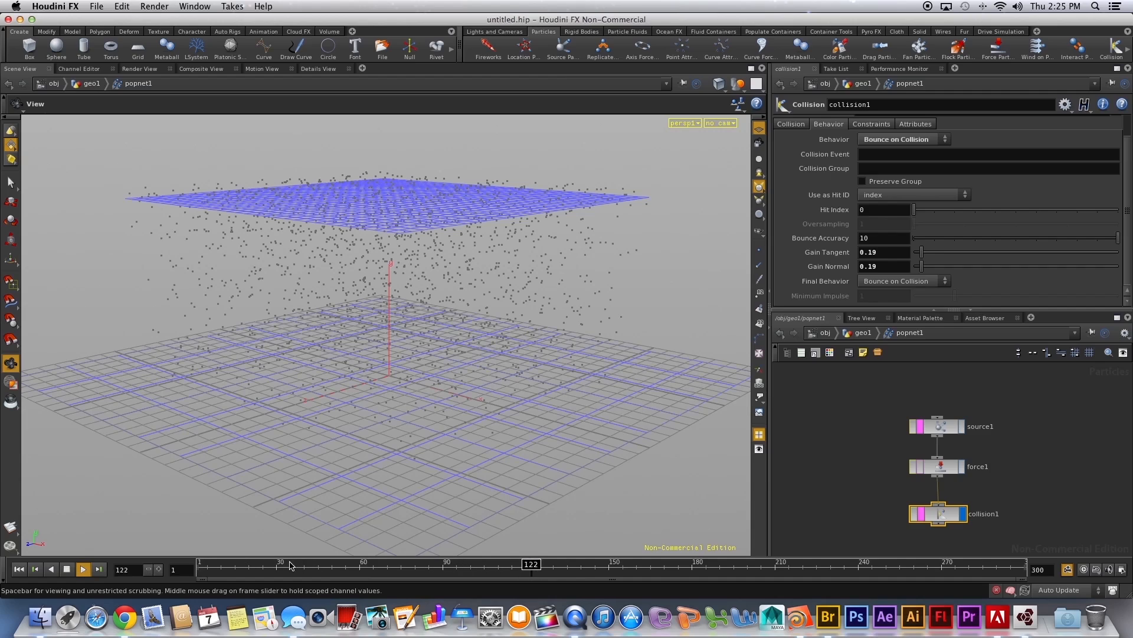
left_click_drag(283, 564, 190, 564)
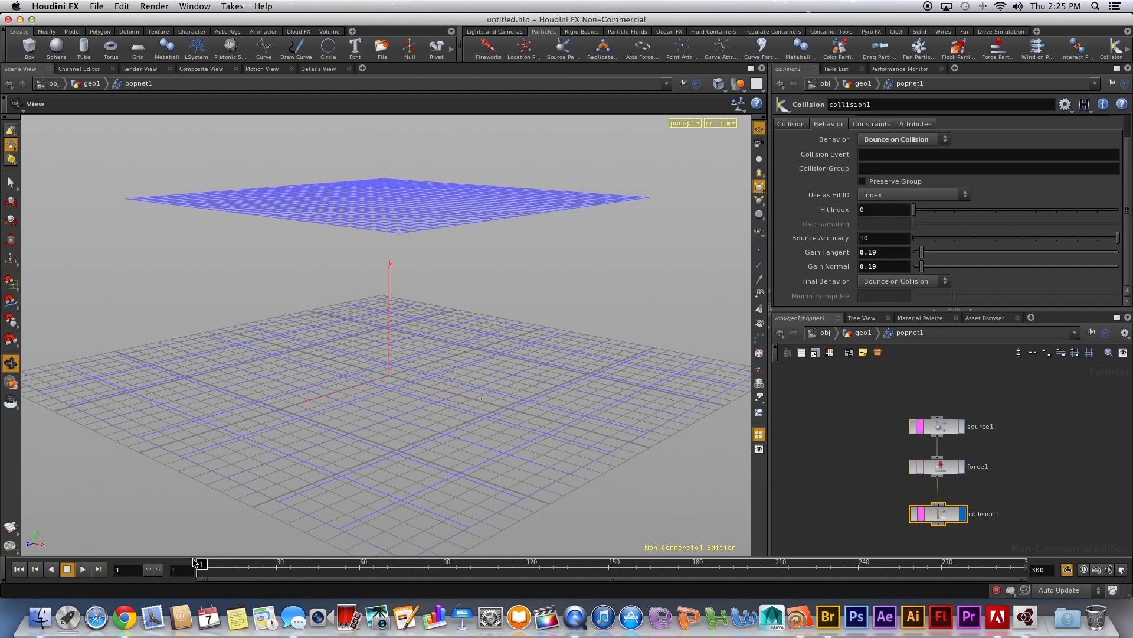
Set the collision's final behavior to Die on Collision, play the simulation to check it and return to frame 1
left_click(918, 283)
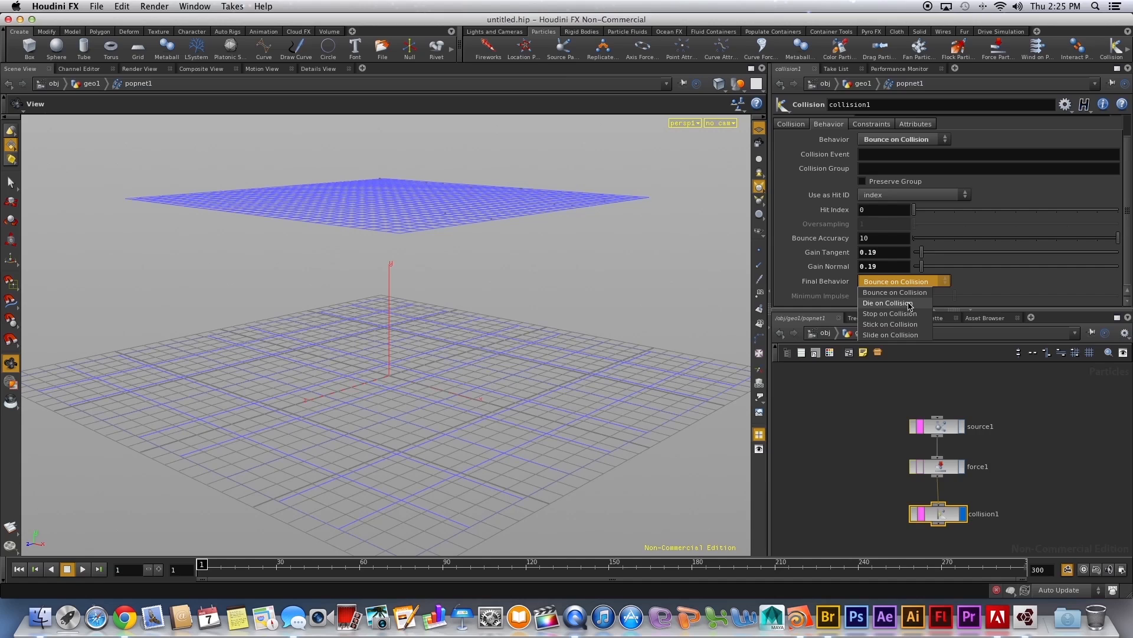
left_click(910, 304)
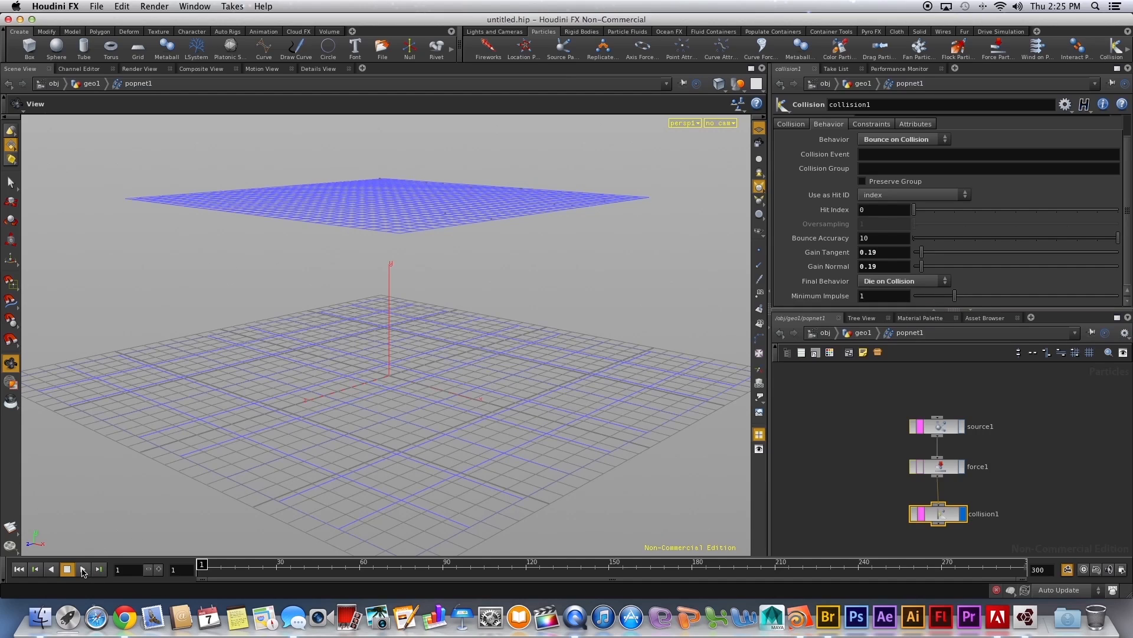
left_click(83, 571)
left_click(68, 569)
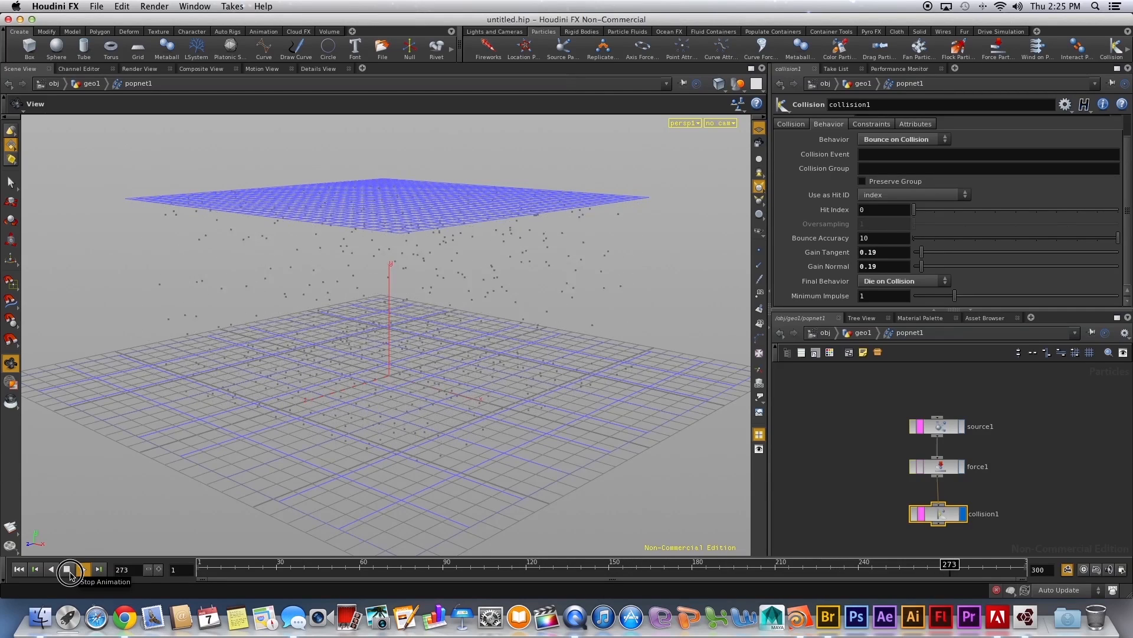
left_click_drag(340, 572, 199, 569)
Move collision1 down to make room and insert a Wind node between force1 and collision1
left_click(1007, 508)
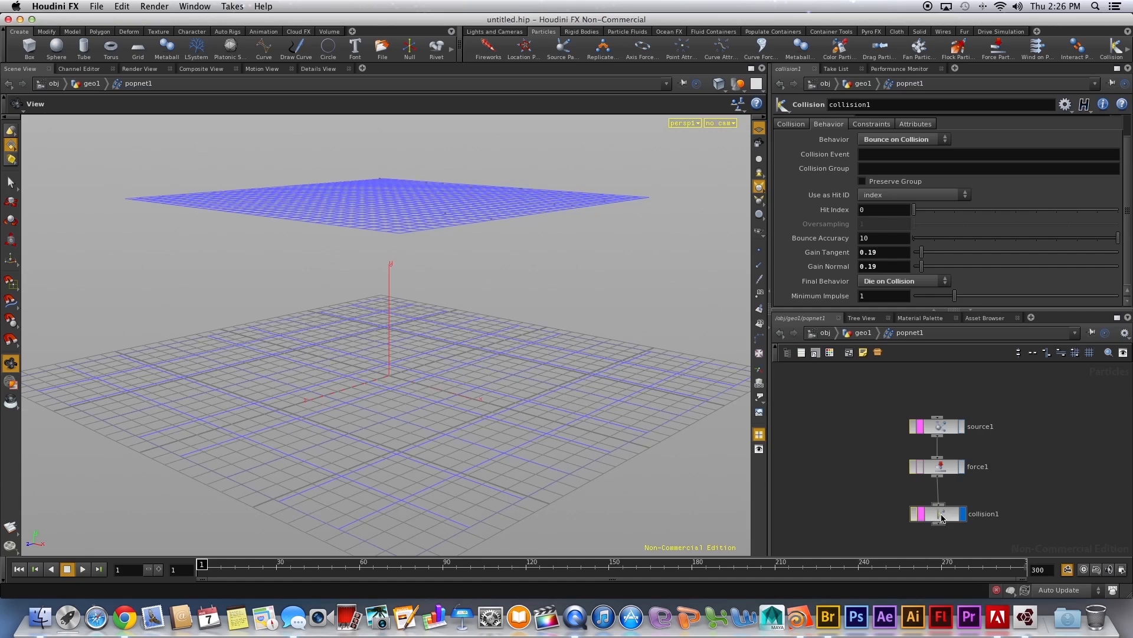
left_click_drag(942, 518, 939, 532)
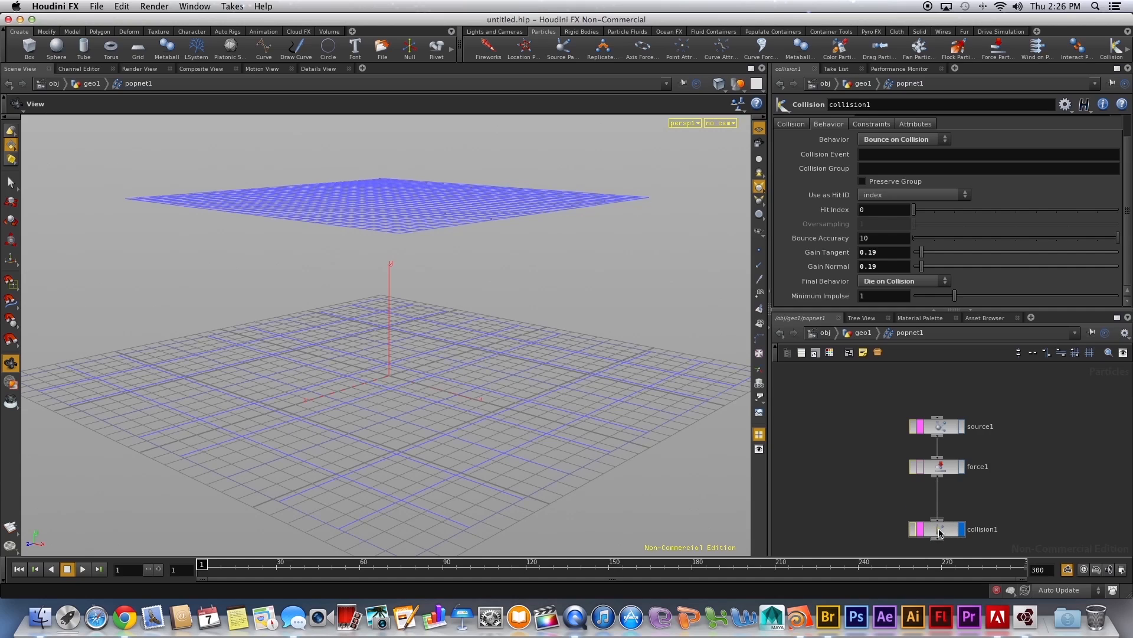
key("Tab")
type("Wind")
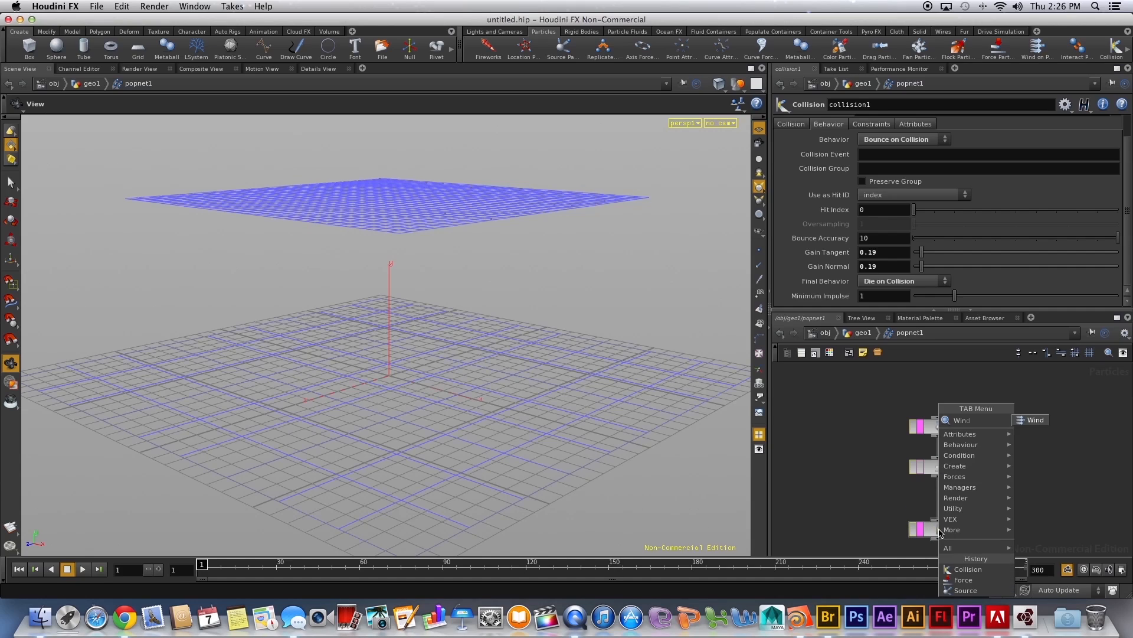
key("Escape")
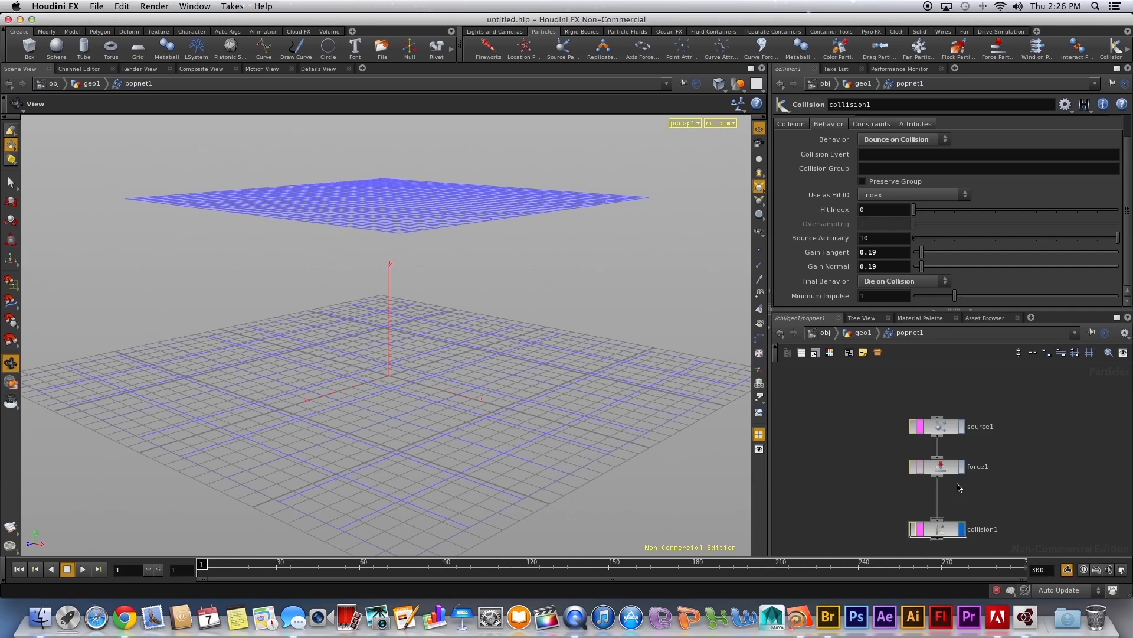
left_click(938, 496)
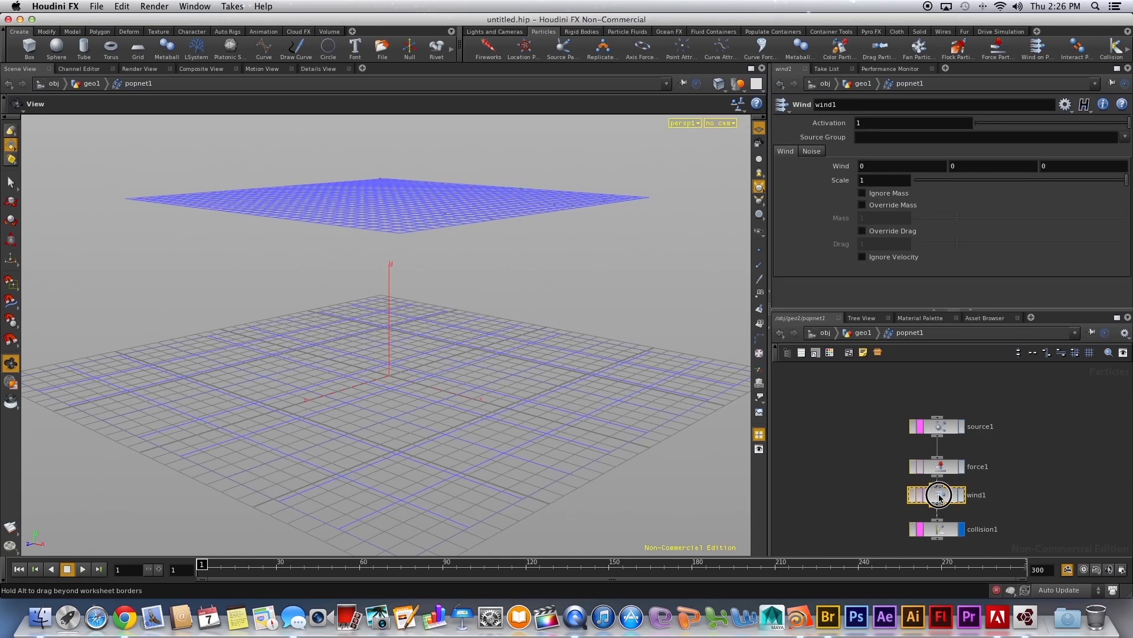
left_click_drag(939, 498, 940, 499)
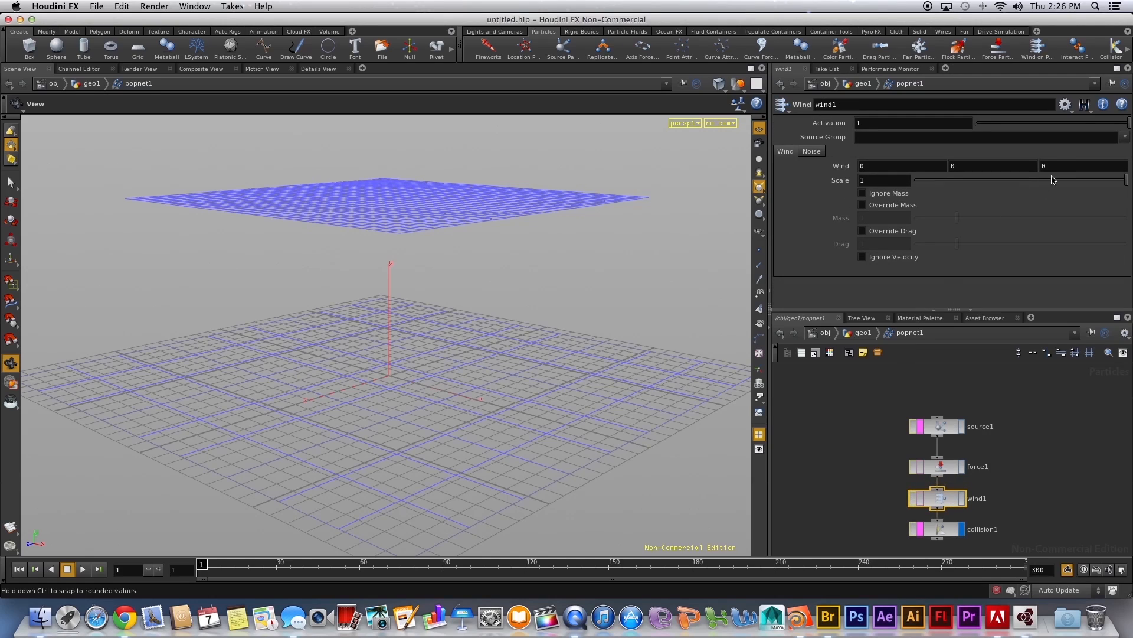
Set the Wind node's Z wind to -5, play the simulation to check the drift and return to frame 1
left_click(1021, 170)
left_click(83, 571)
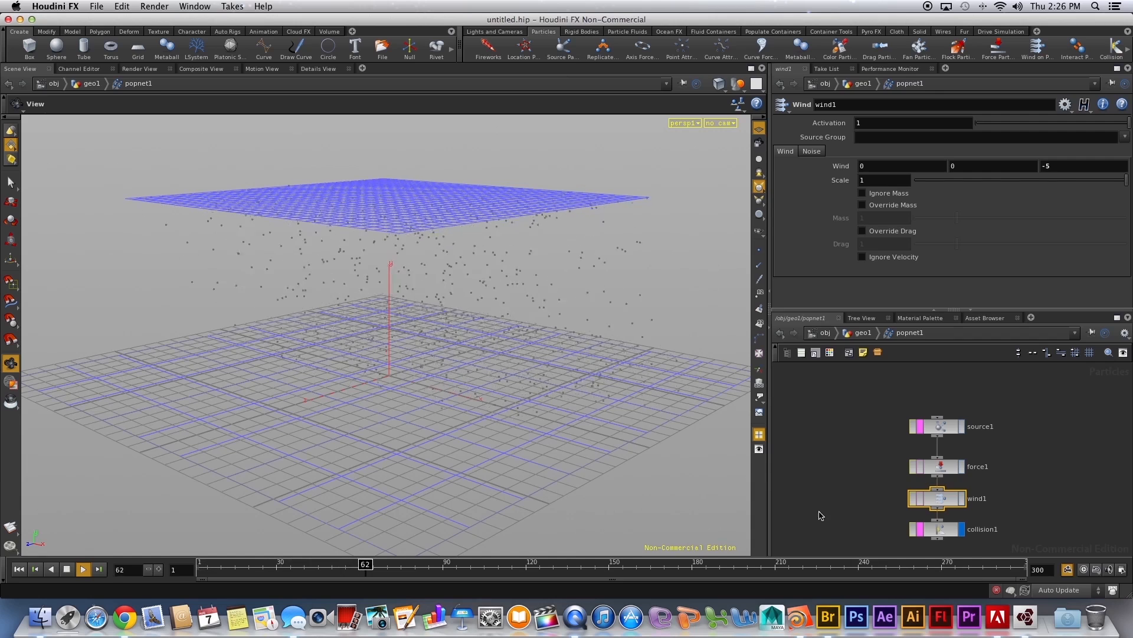
left_click(223, 568)
left_click_drag(224, 567, 186, 566)
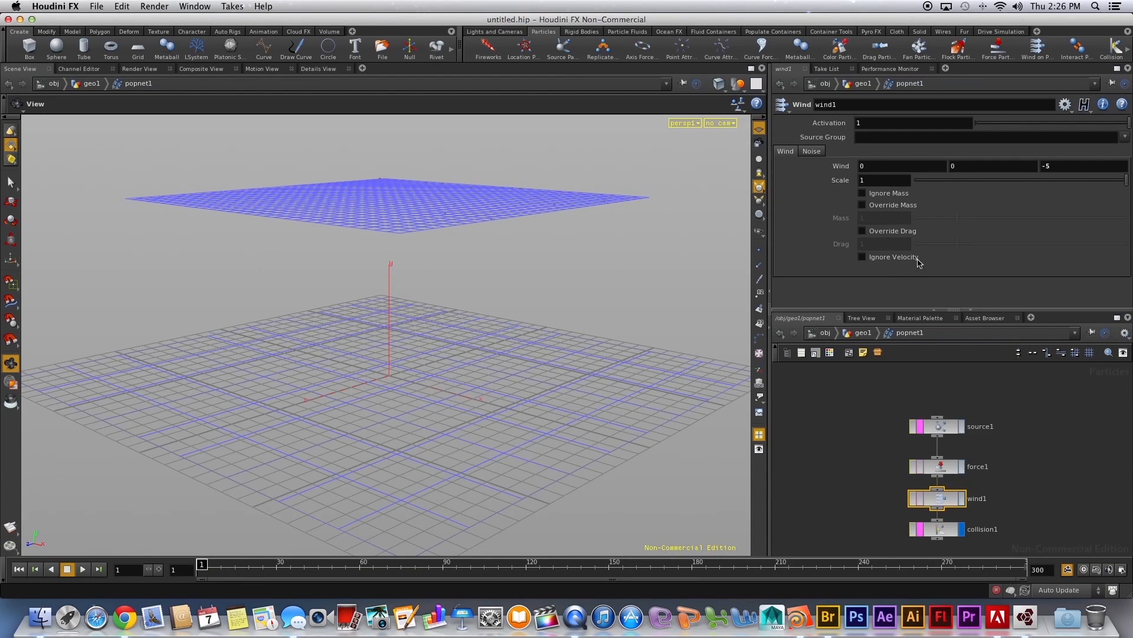
Adjust the Wind node's noise settings and reposition the node between force1 and collision1
left_click(811, 151)
left_click_drag(916, 180, 953, 165)
left_click(787, 151)
left_click_drag(929, 501, 928, 497)
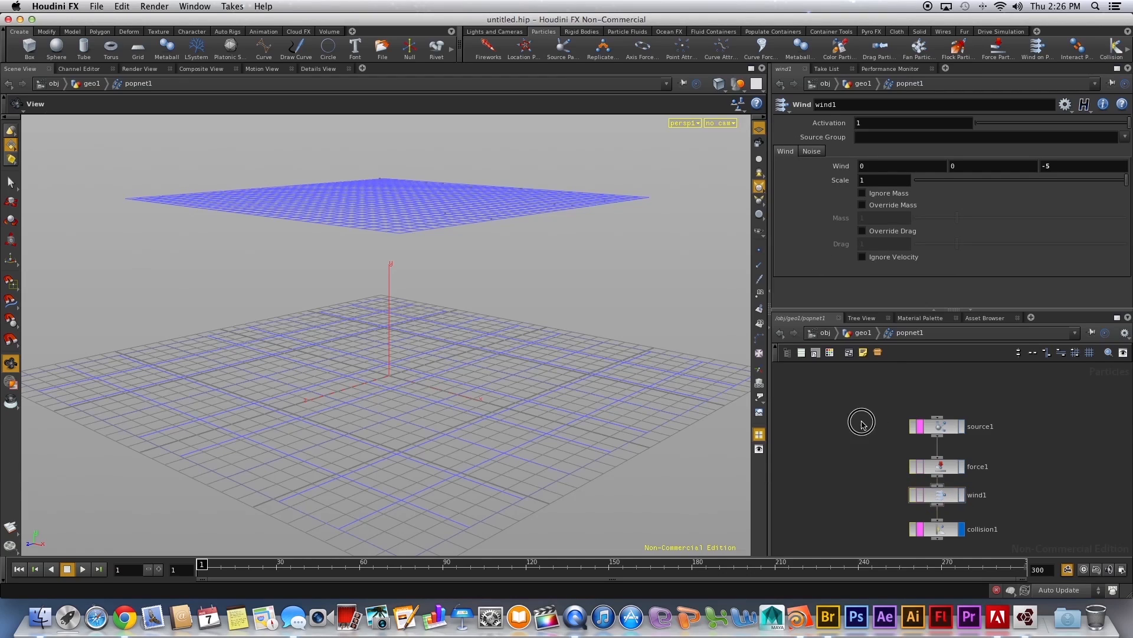
Add a Color node below collision1, wire it to collision1's output and set its colour mode to Param
left_click_drag(863, 420, 935, 504)
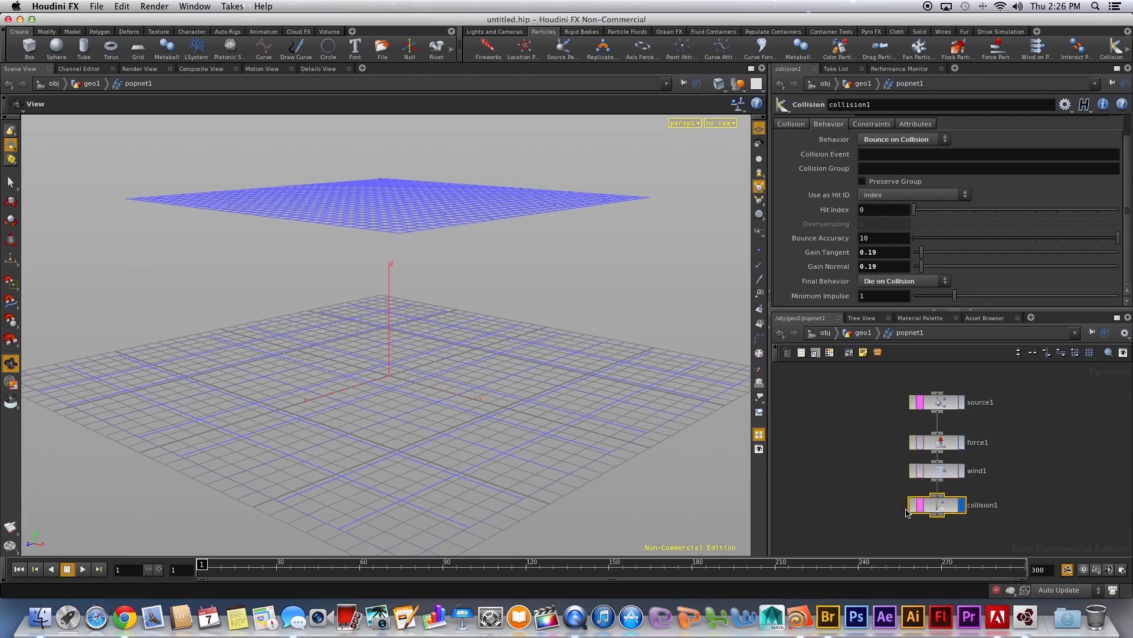
left_click(902, 508)
key("Tab")
type("color")
key("Return")
left_click(944, 538)
left_click_drag(938, 517, 937, 537)
left_click(833, 168)
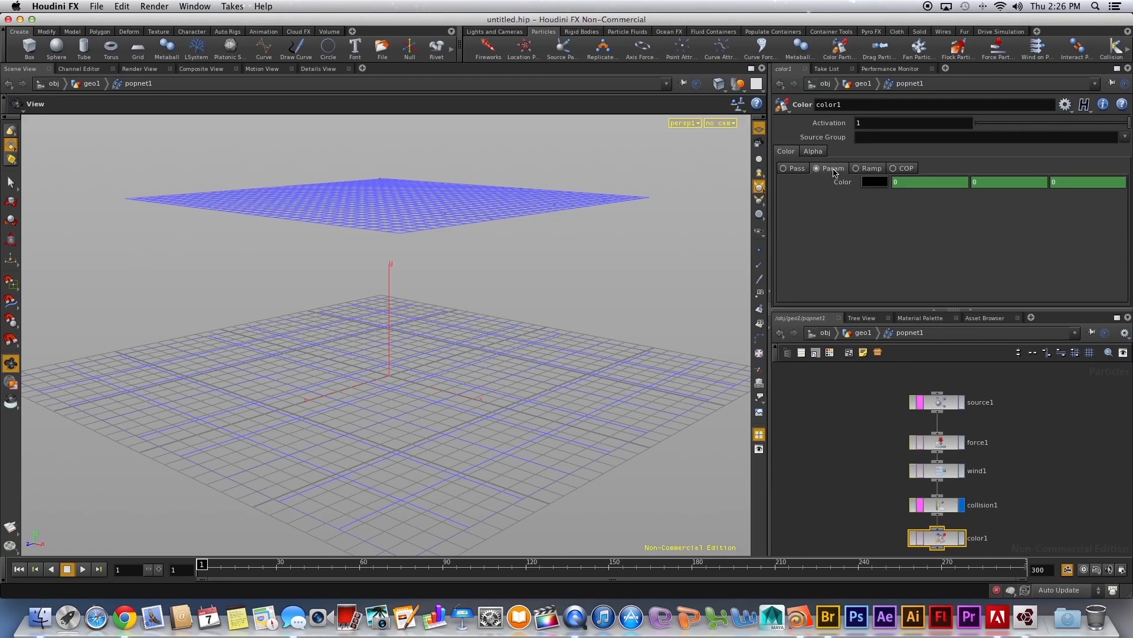
Try to pick a bright green and a bright red for color1 in the colour picker
right_click(851, 183)
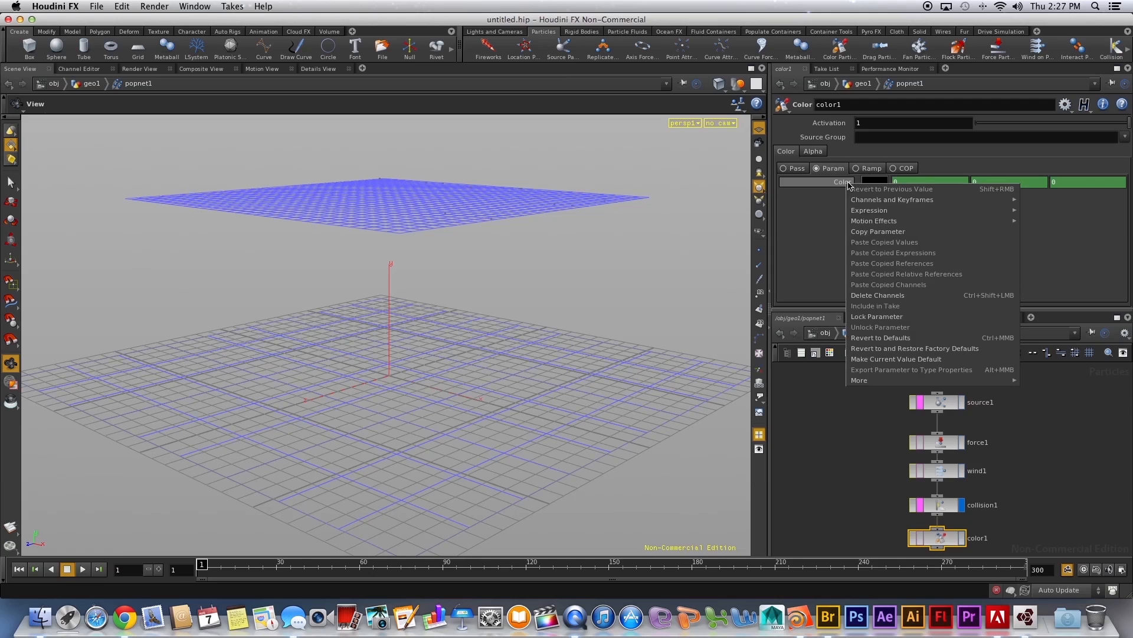
left_click(880, 182)
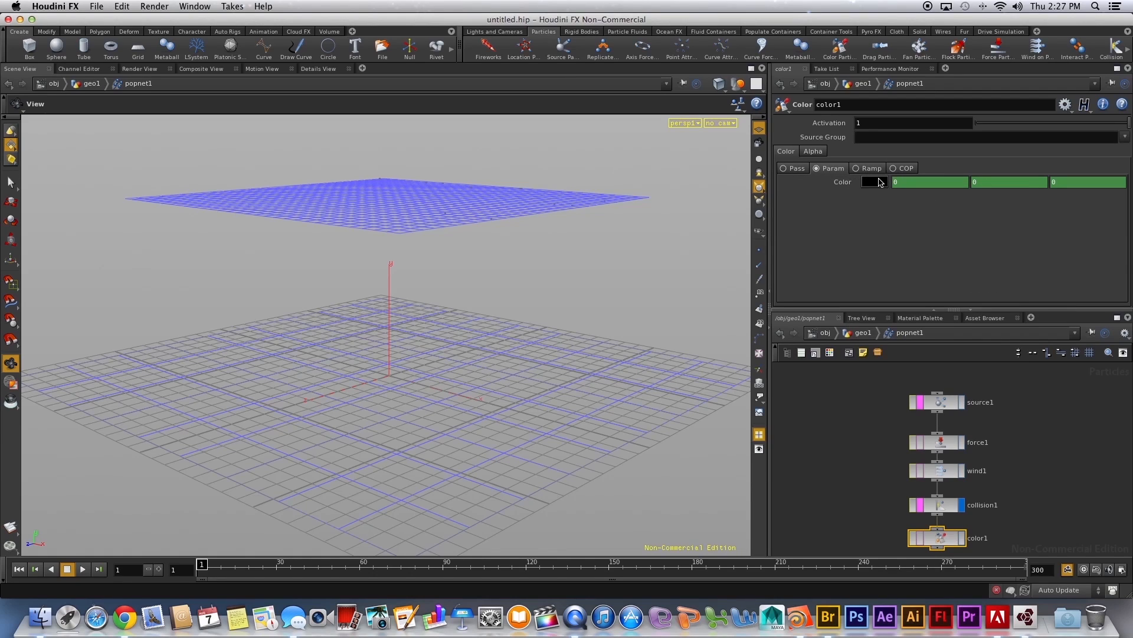
left_click(878, 182)
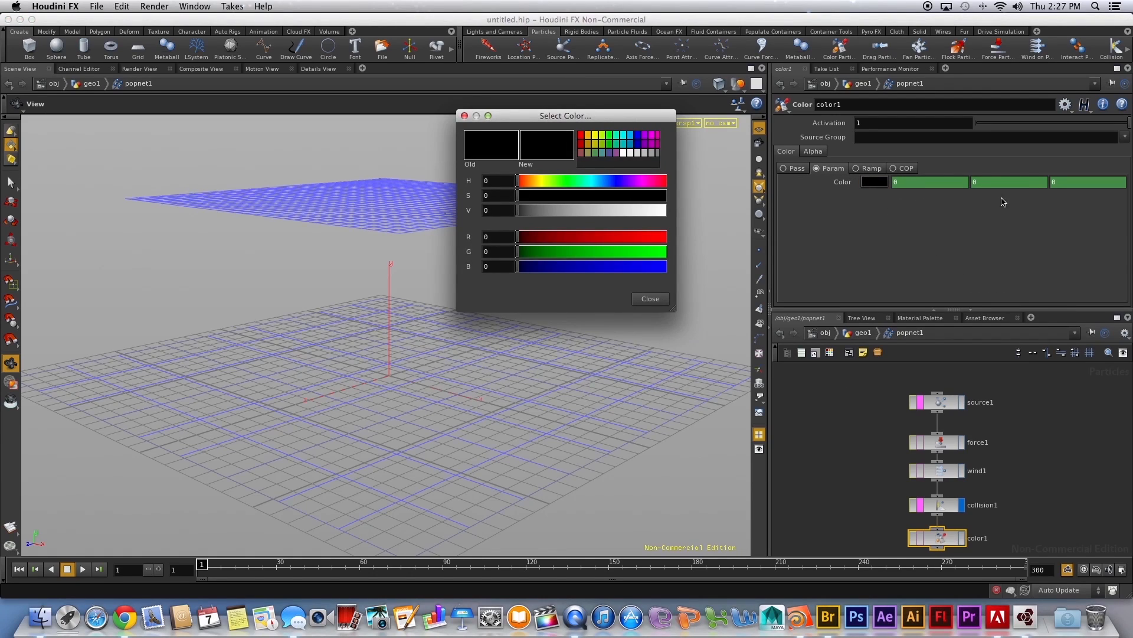
left_click_drag(620, 262, 623, 271)
left_click(653, 252)
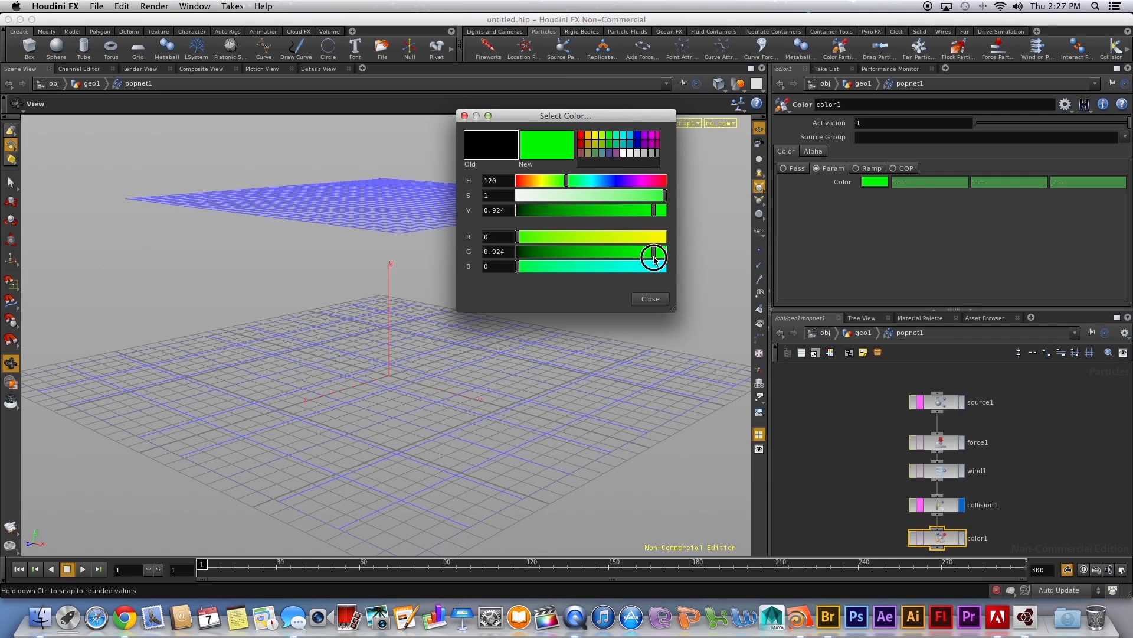
left_click(661, 237)
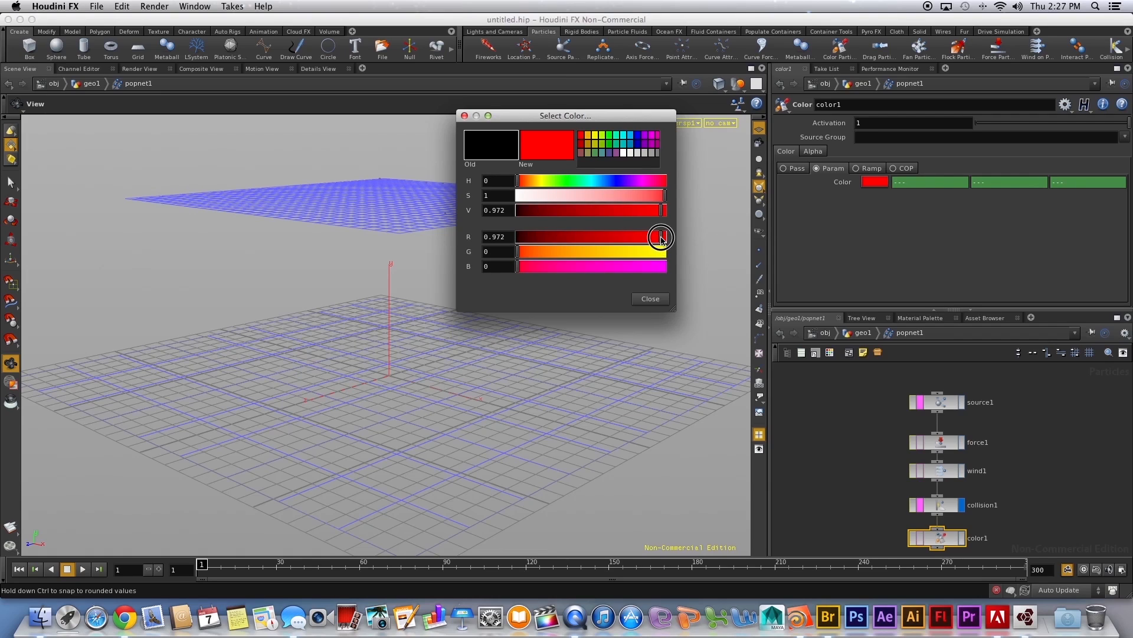
left_click(651, 299)
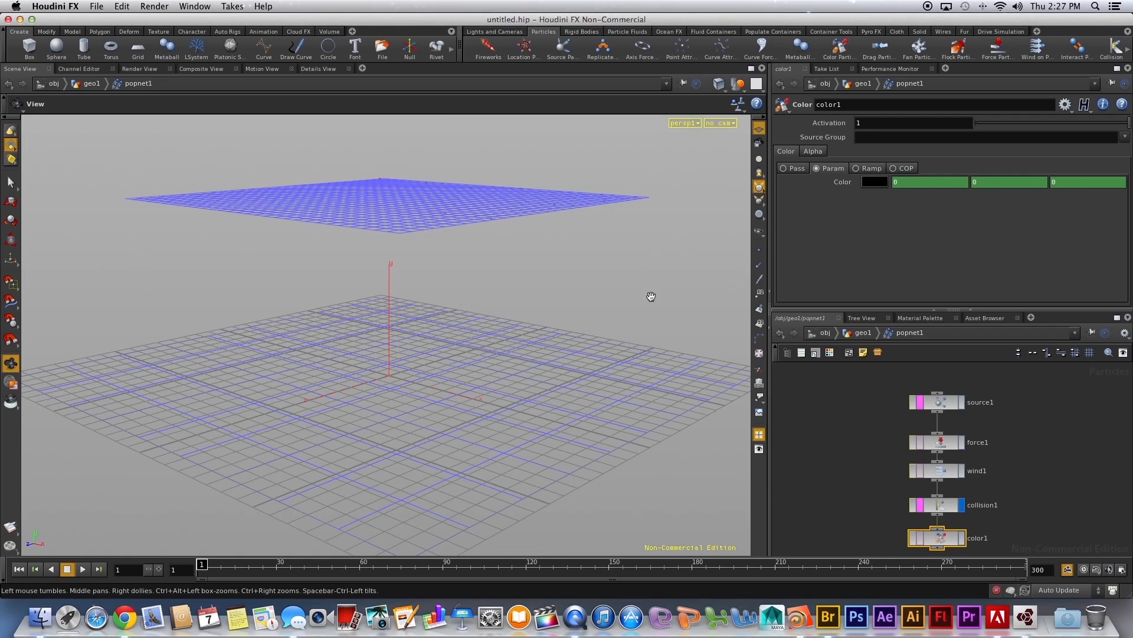
Delete the channels on color1's Color parameter, set the colour to 0, 0, 1 and make color1 the displayed node
right_click(849, 185)
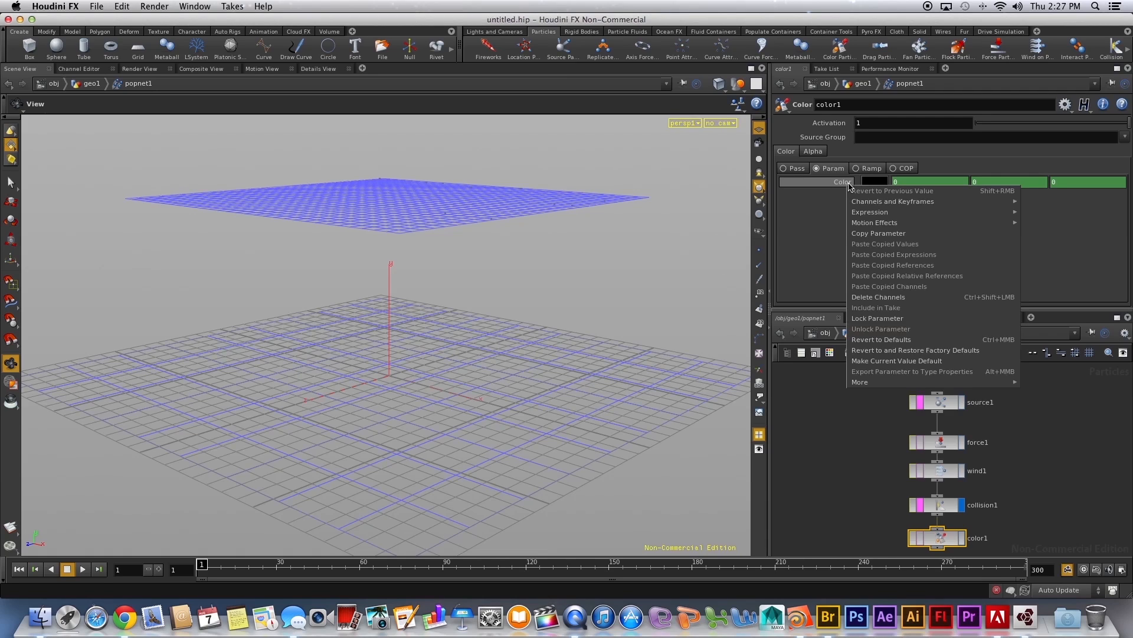
left_click(876, 297)
left_click(1091, 181)
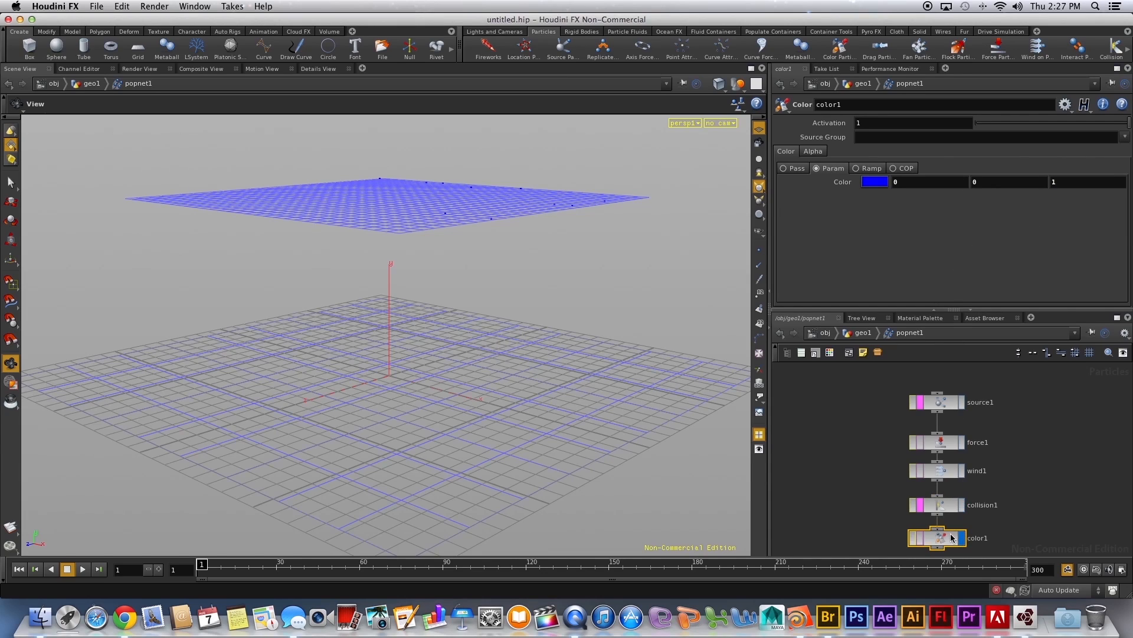
Turn off the template display of source1 and collision1, play the simulation to check the particle colour and return to frame 1
left_click(925, 511)
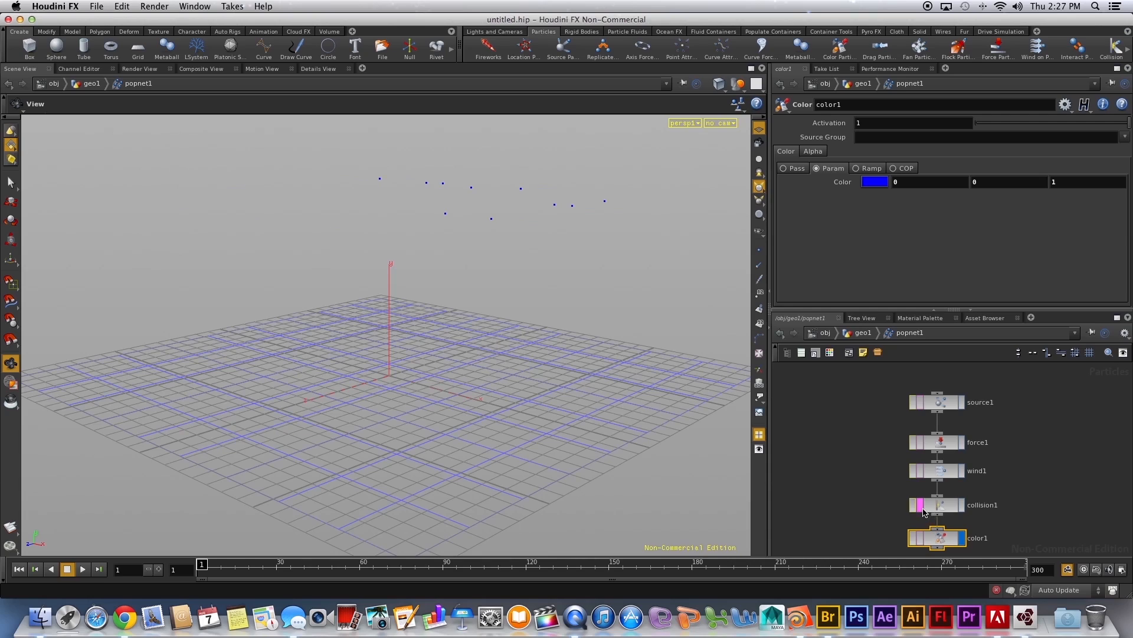
left_click(922, 506)
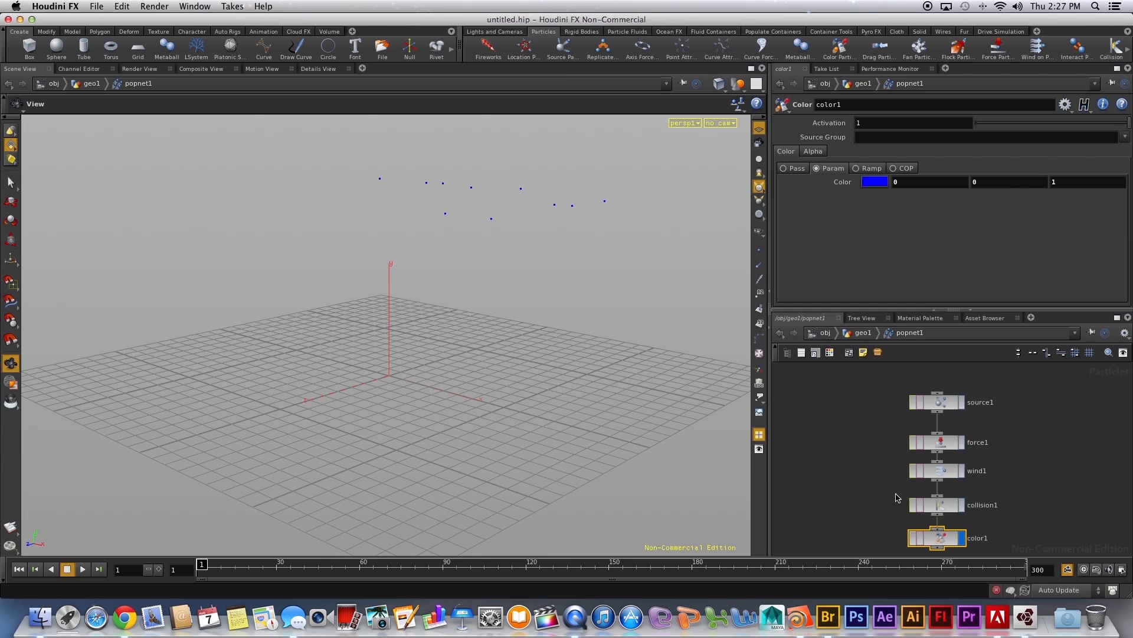
left_click(82, 570)
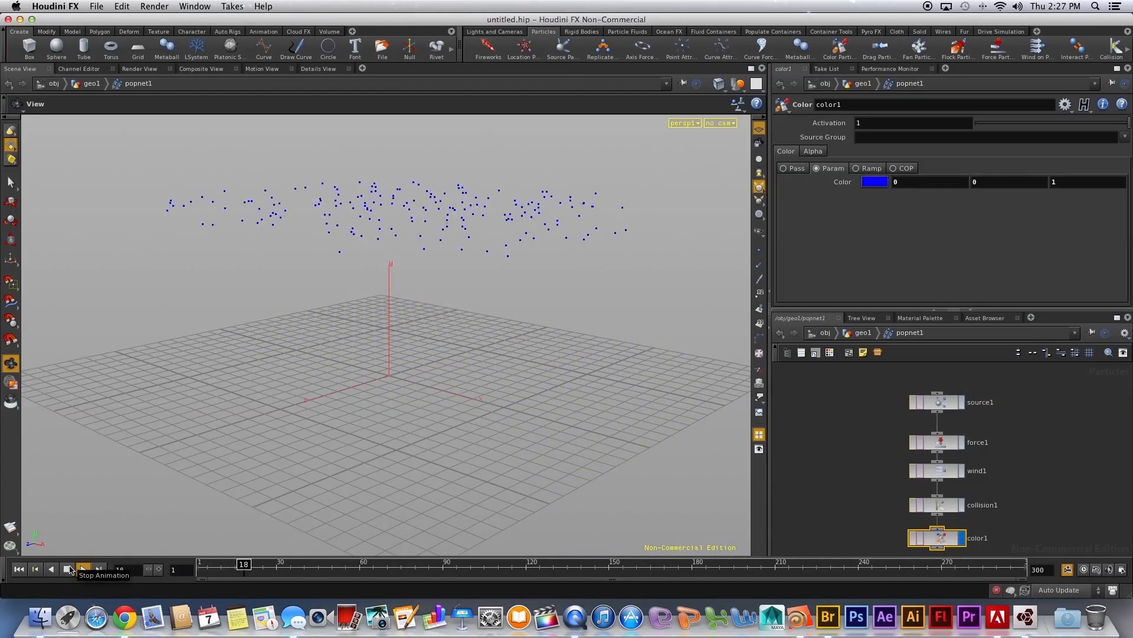
left_click(67, 569)
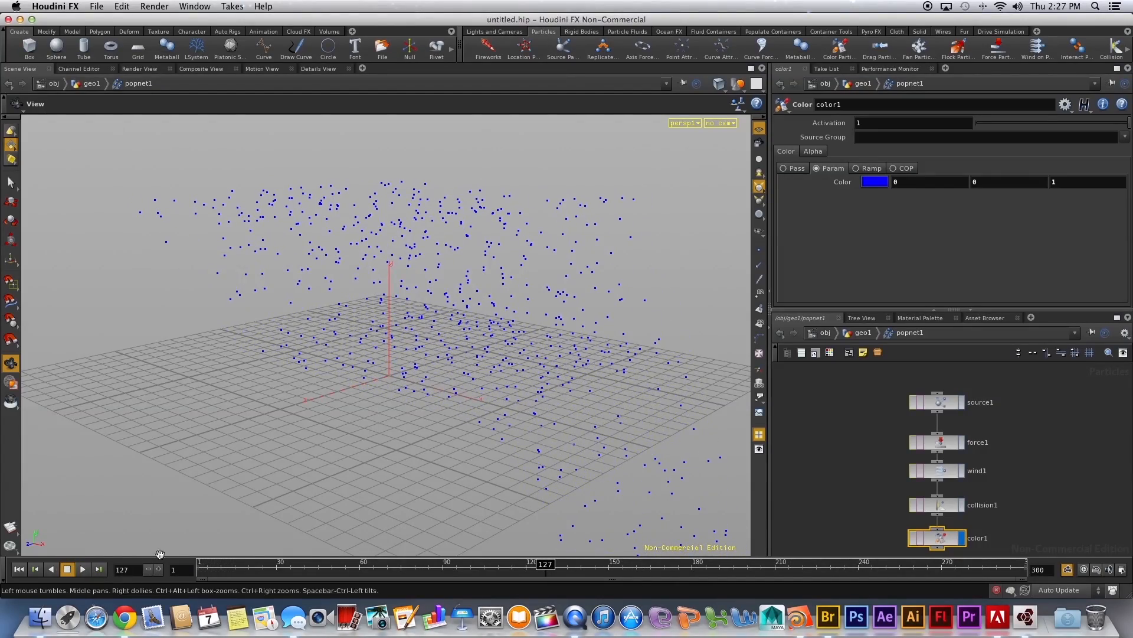
left_click(220, 565)
left_click_drag(220, 565, 202, 565)
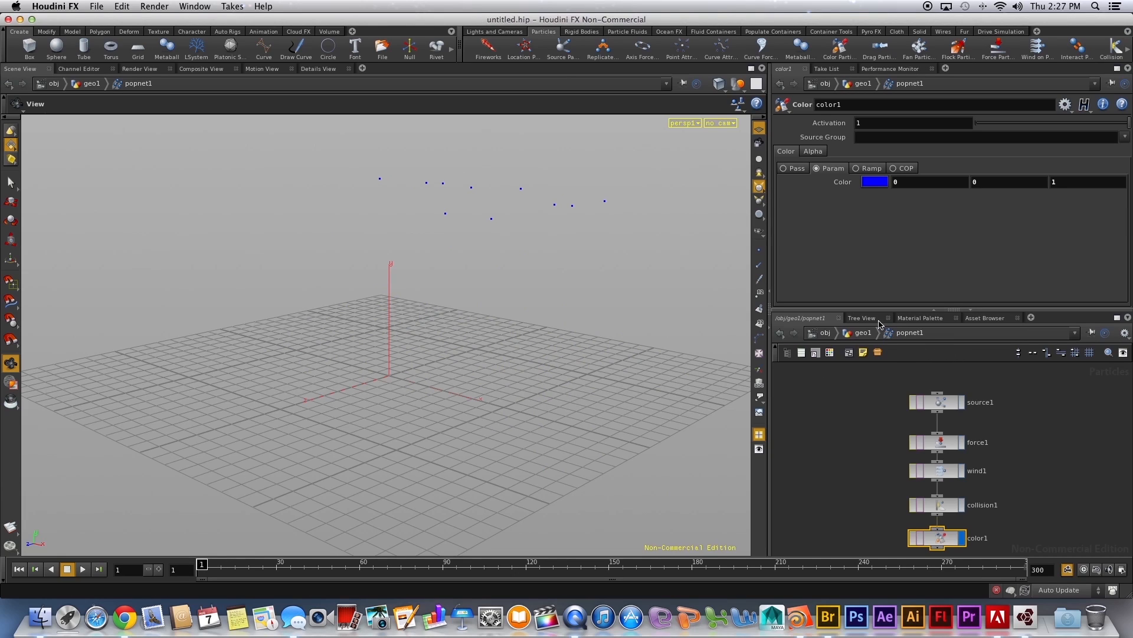
Go up to the geo1 network and add a Copy node below popnet1, with popnet1 feeding its second input
left_click(863, 333)
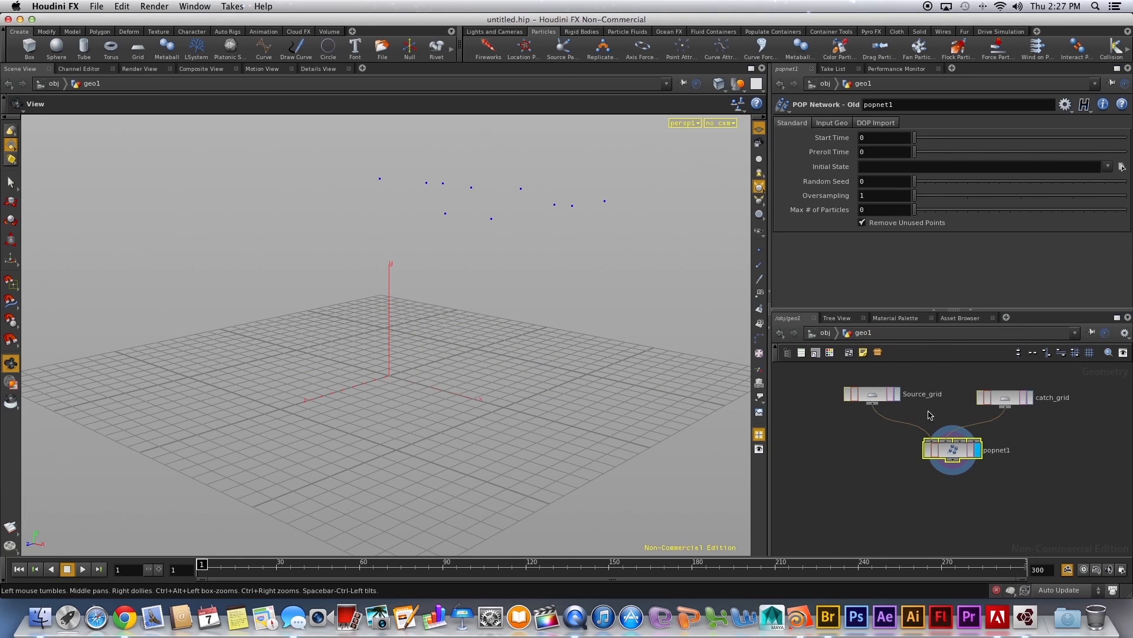
left_click_drag(957, 452, 957, 459)
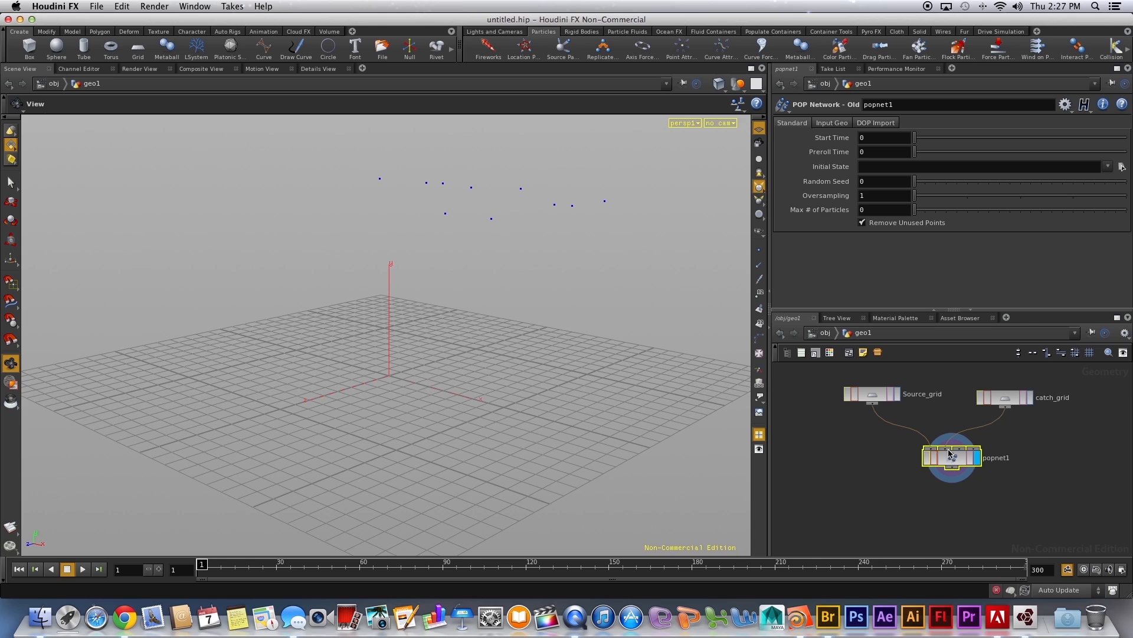
key("Tab")
type("cop")
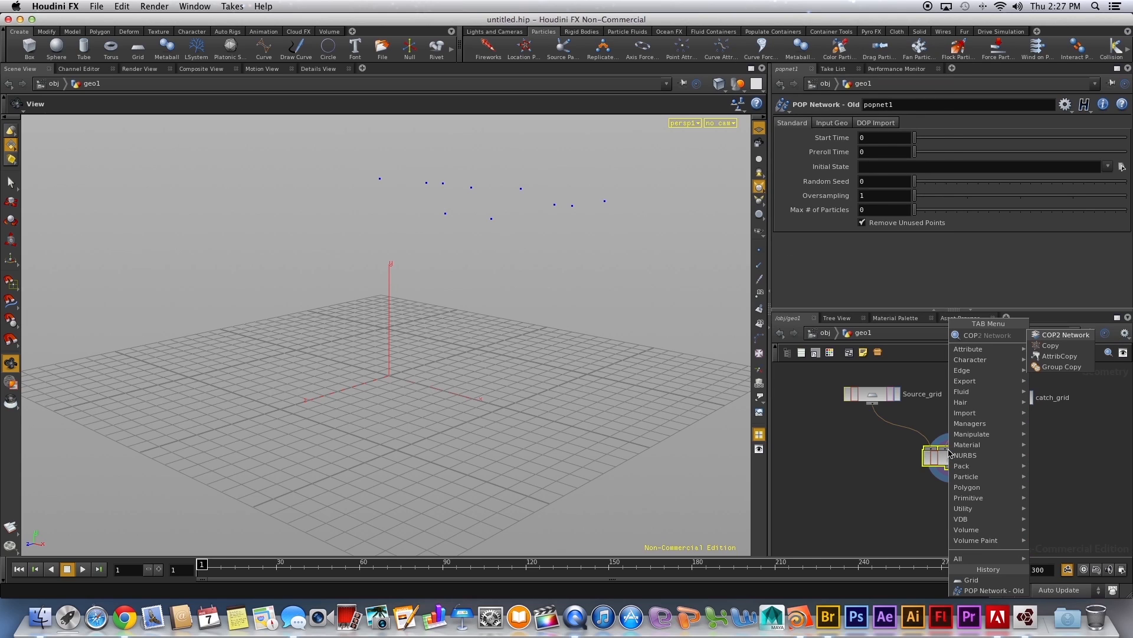
key("Escape")
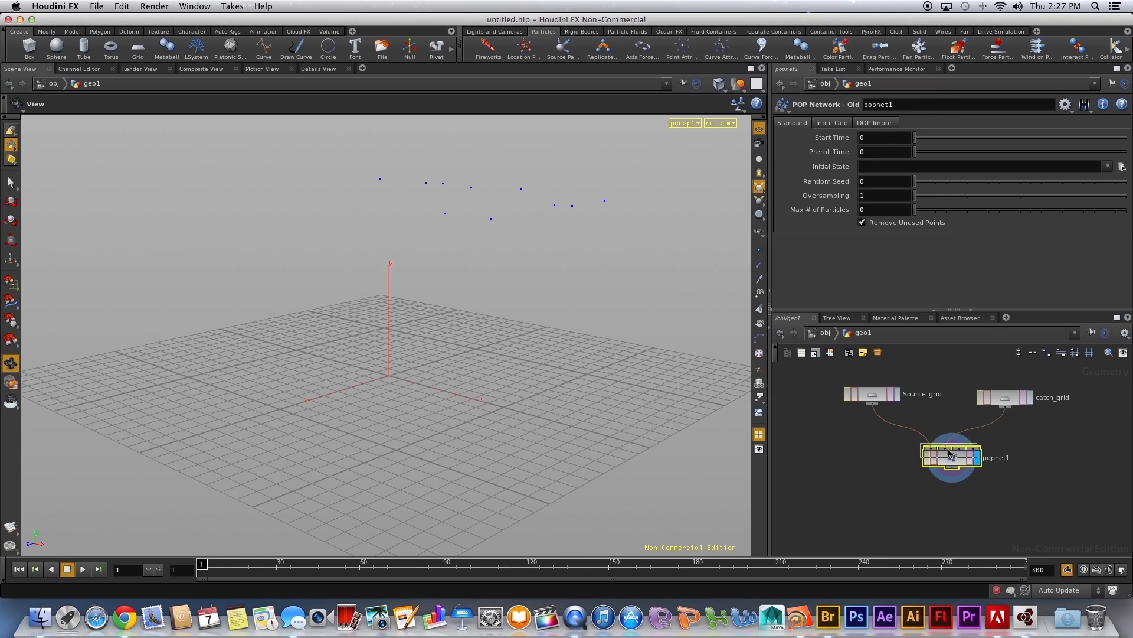
left_click(900, 519)
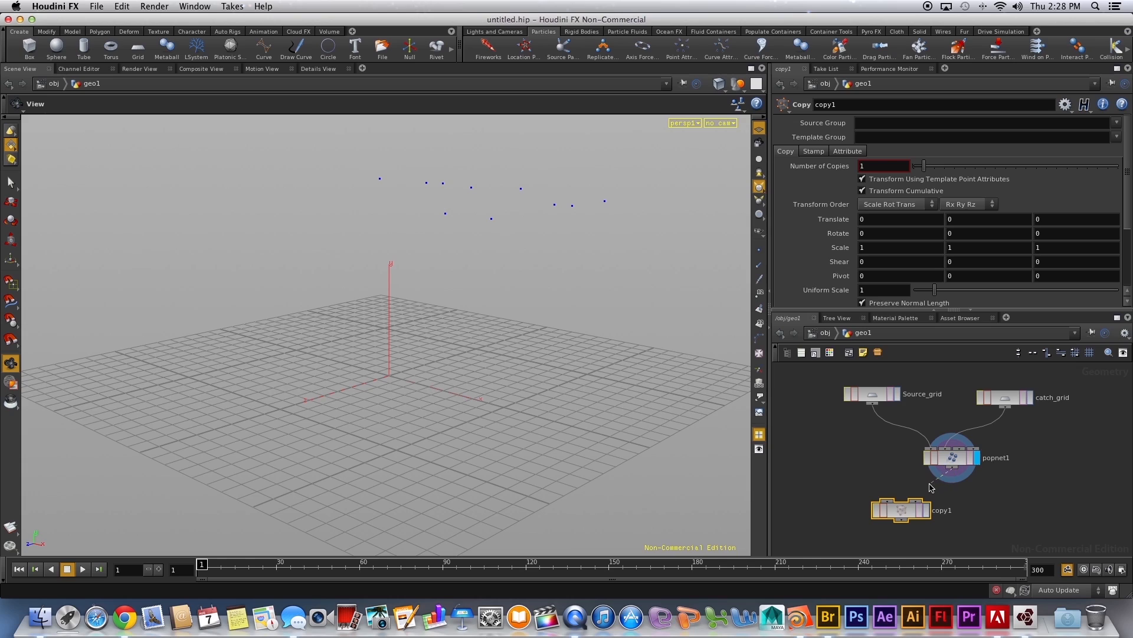
left_click_drag(908, 516, 896, 527)
Add a Sphere node beside popnet1 and wire it into copy1's first input
key("Tab")
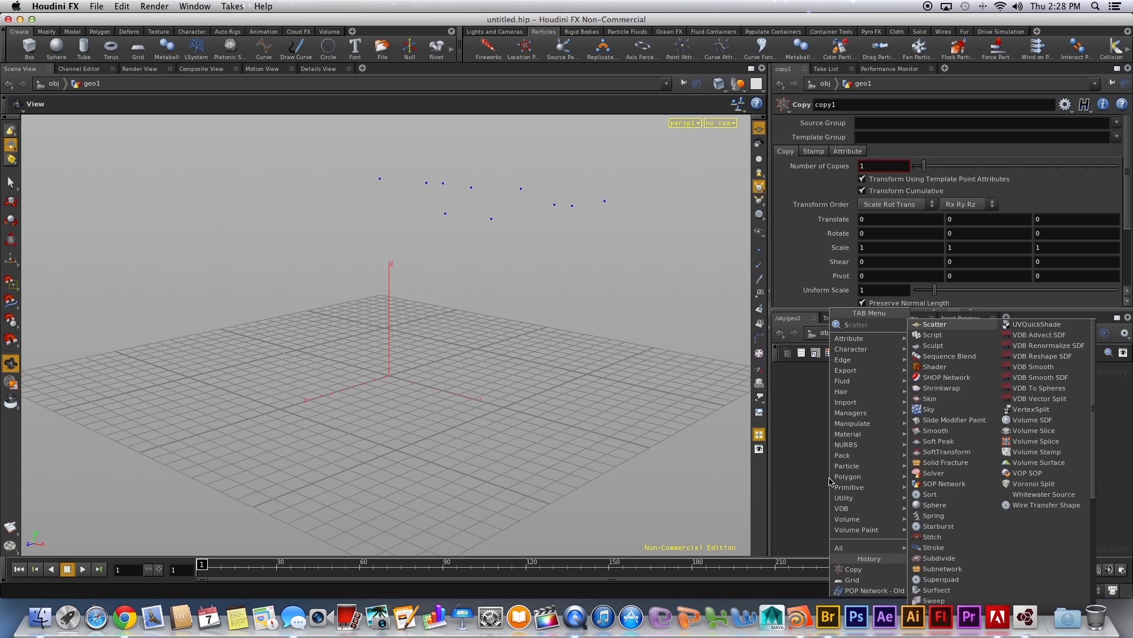
type("Sphere")
key("Return")
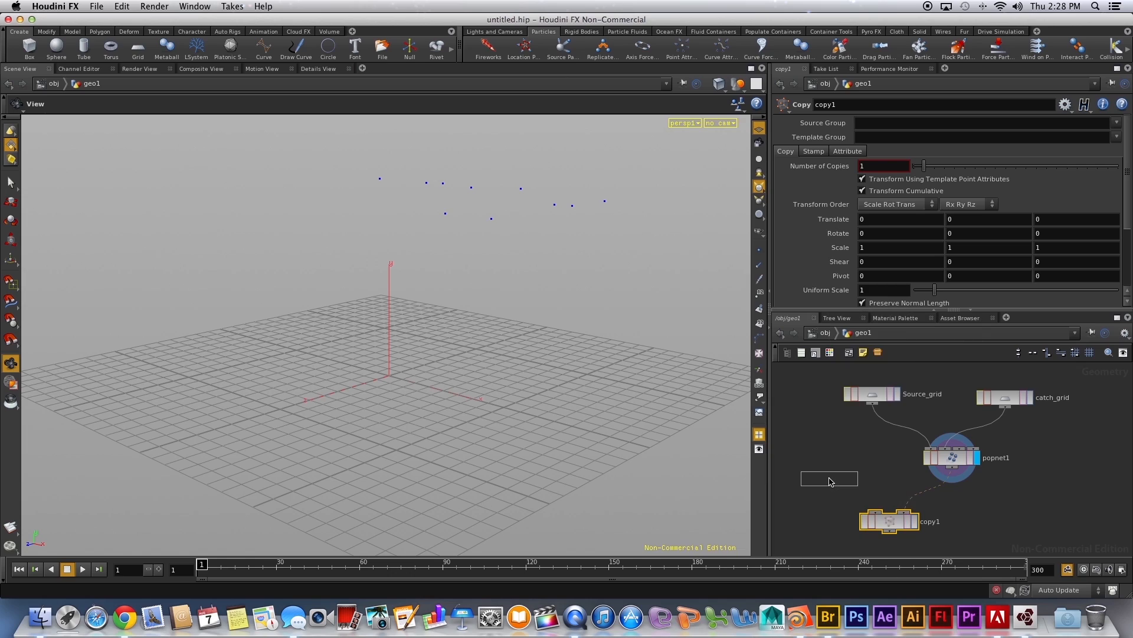
left_click(842, 468)
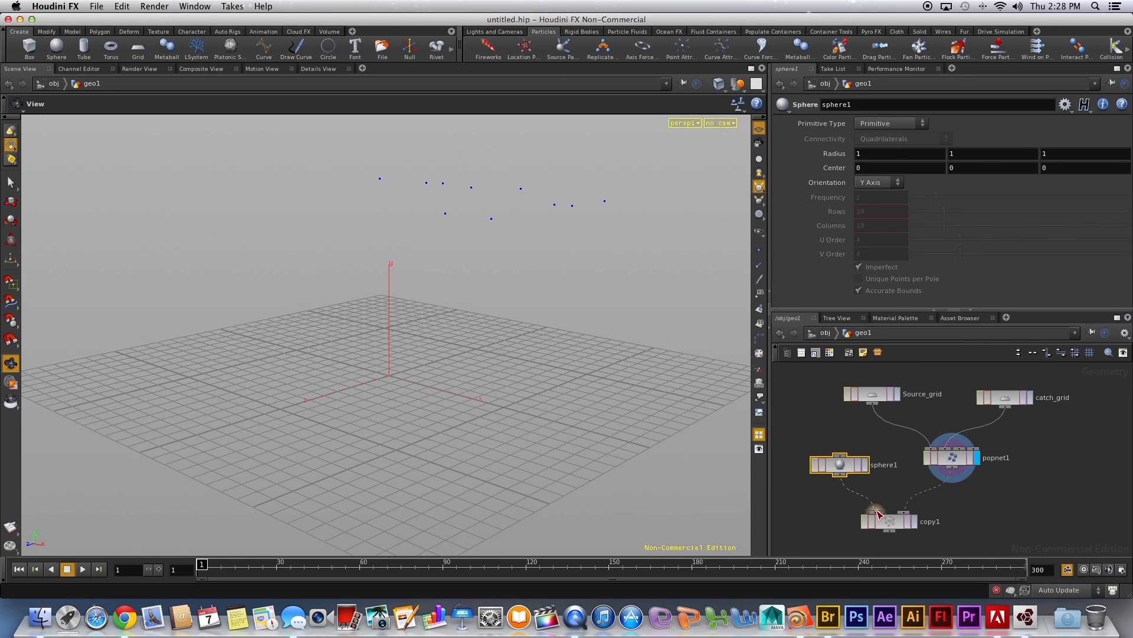
left_click_drag(854, 158, 840, 165)
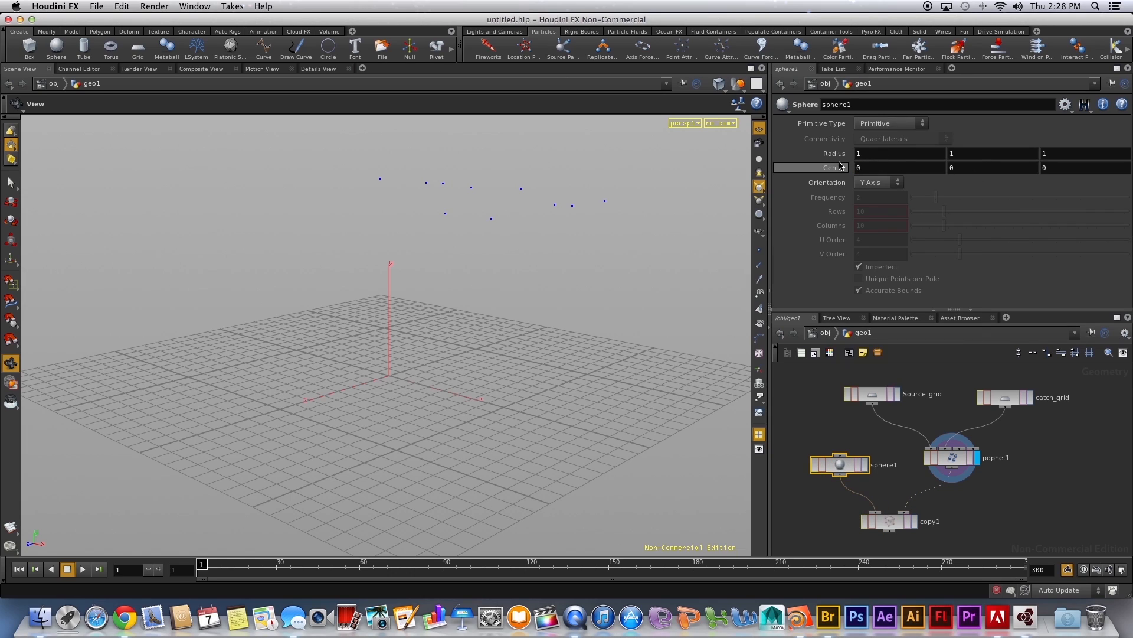
key("super+z")
key("super+z")
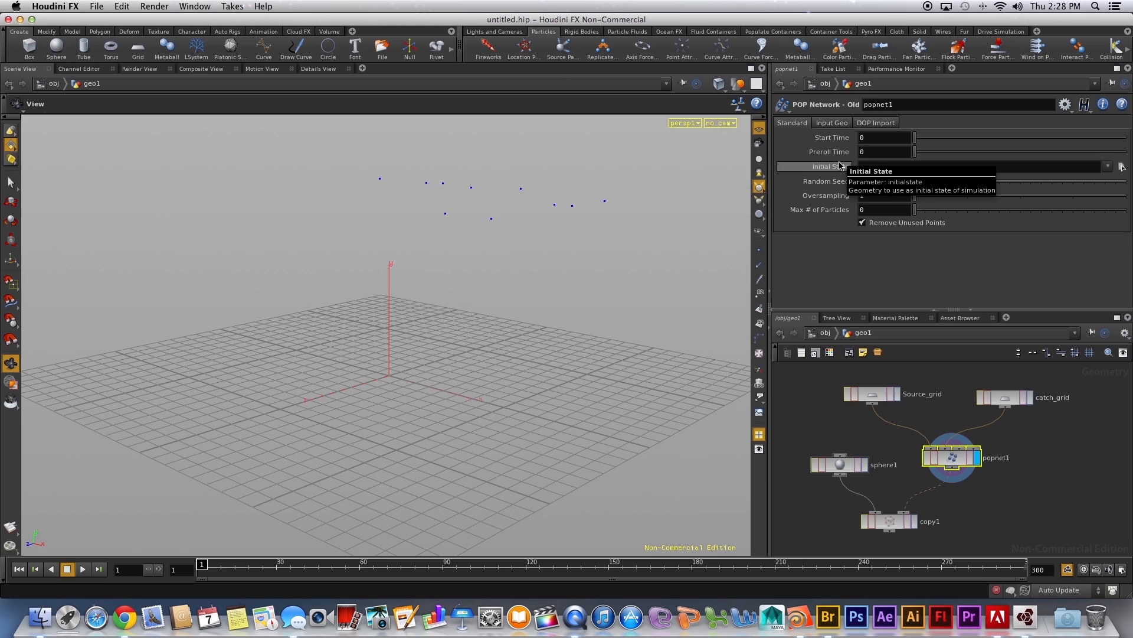
Set sphere1's radius to .03, .03, .05 and make copy1 the displayed node
left_click(840, 466)
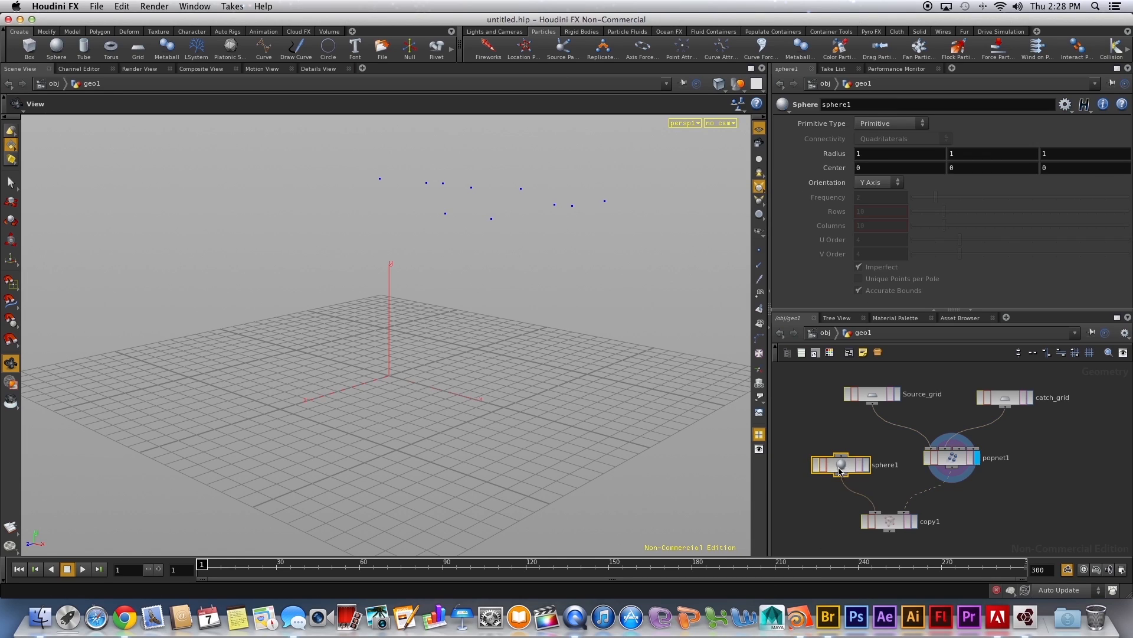
double_click(859, 153)
type(".03")
left_click(917, 521)
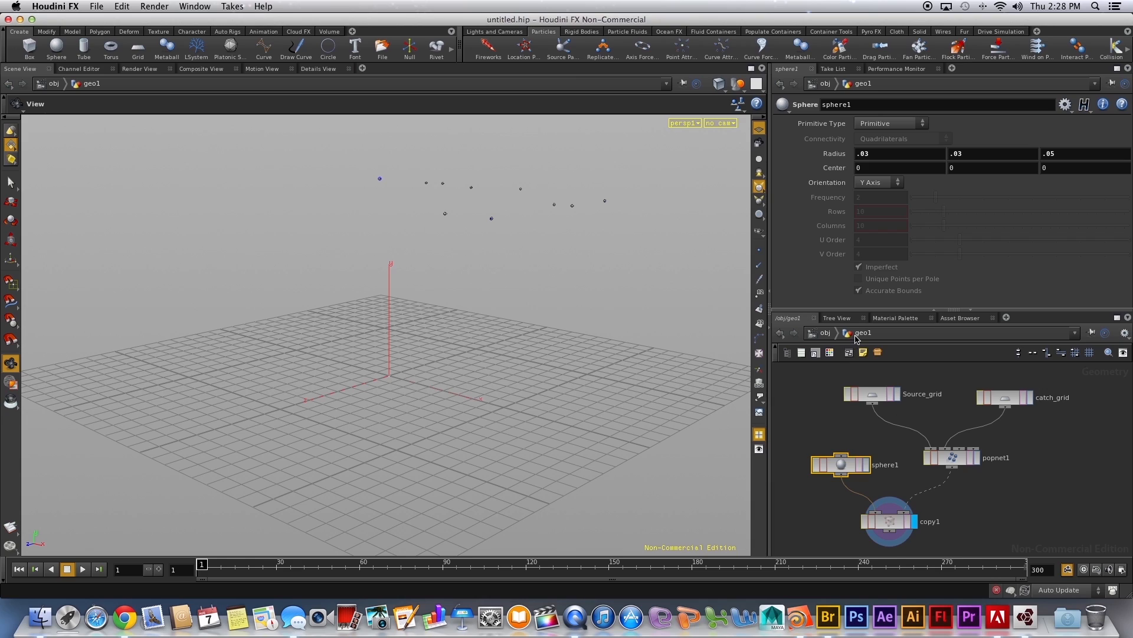
Go up to the object level and rename the geo1 object as Rain
left_click(826, 333)
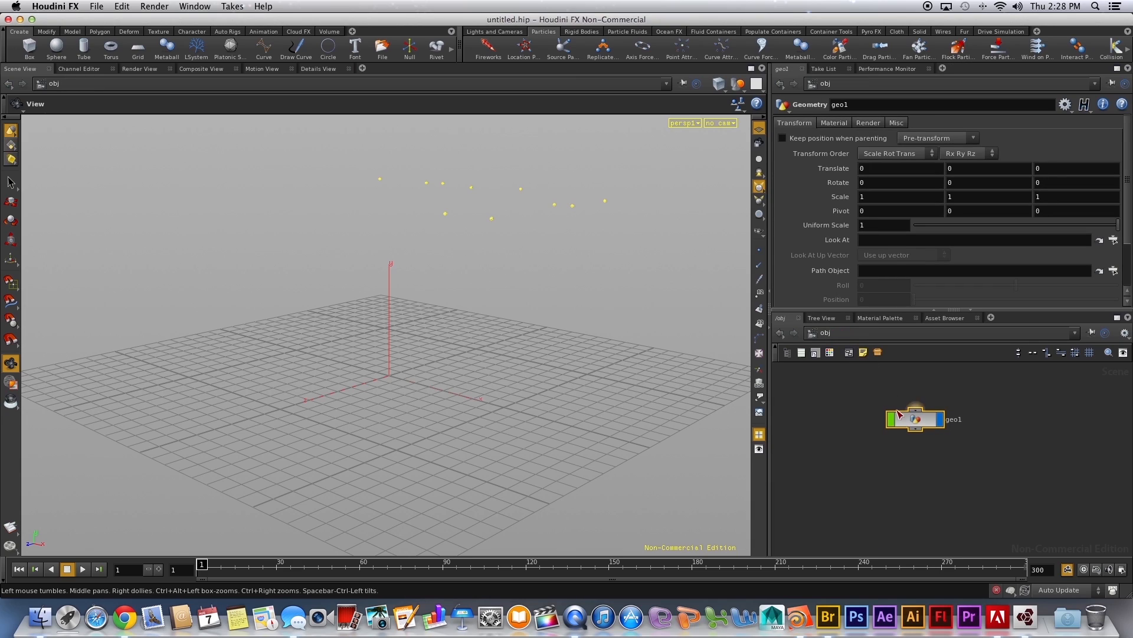
left_click(932, 472)
double_click(967, 419)
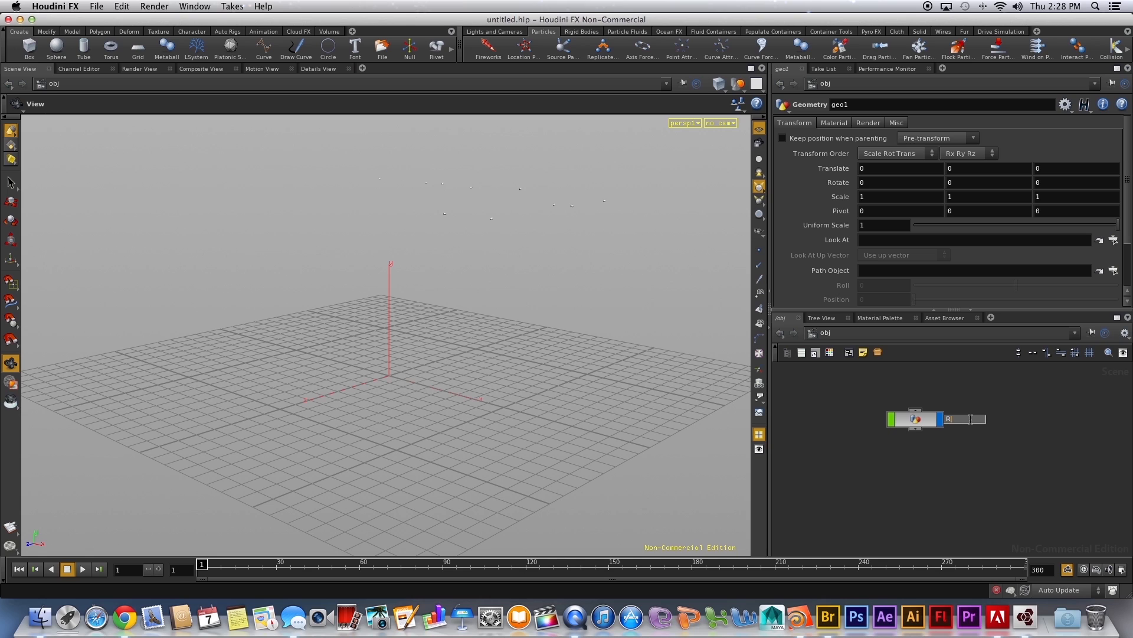
key("Return")
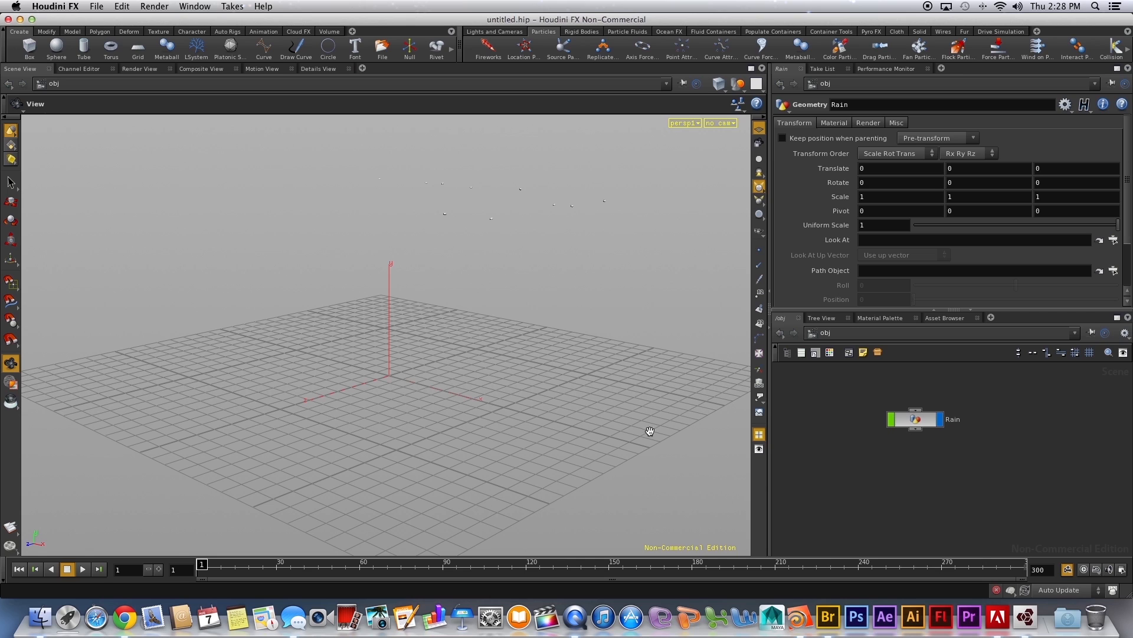
Play the simulation to check the falling sphere drops and return to frame 1
left_click(85, 570)
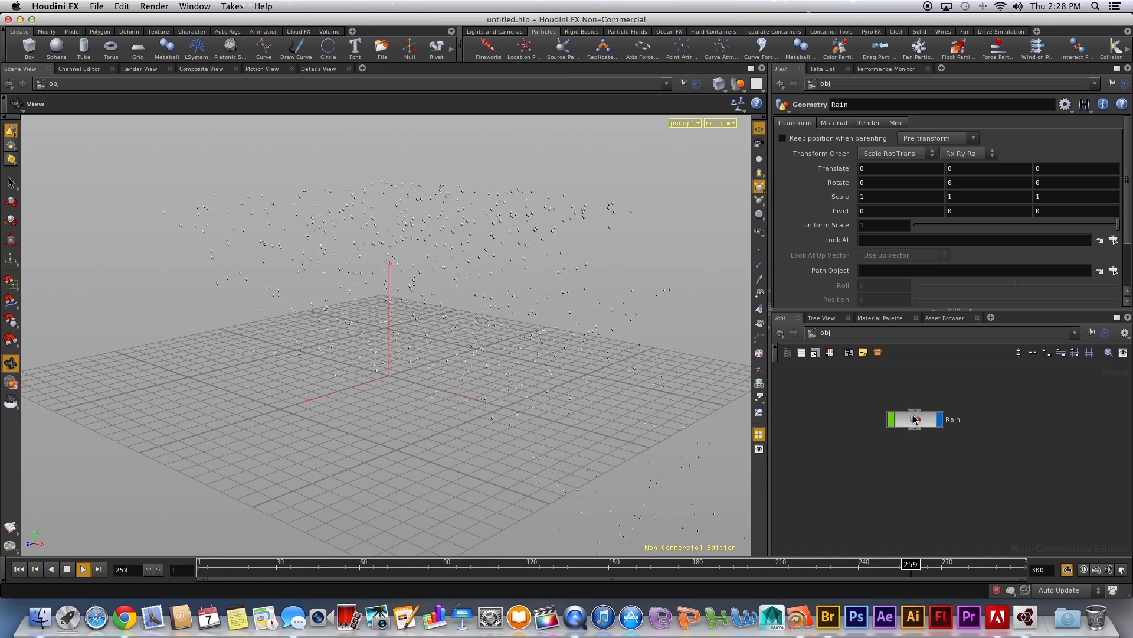
left_click(229, 568)
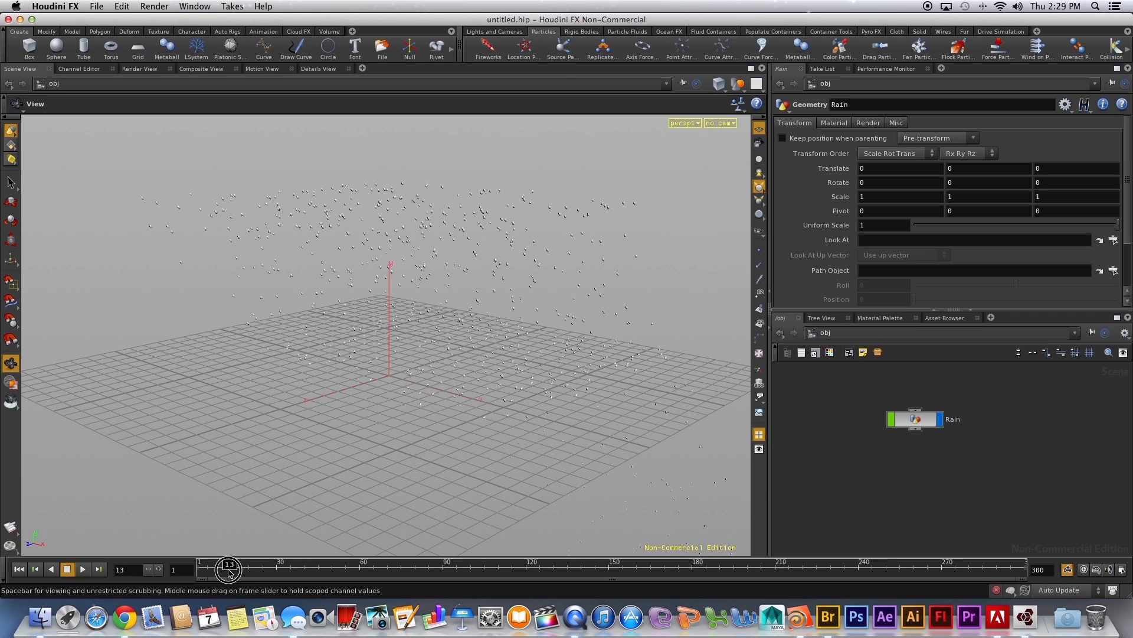
left_click_drag(226, 568, 201, 568)
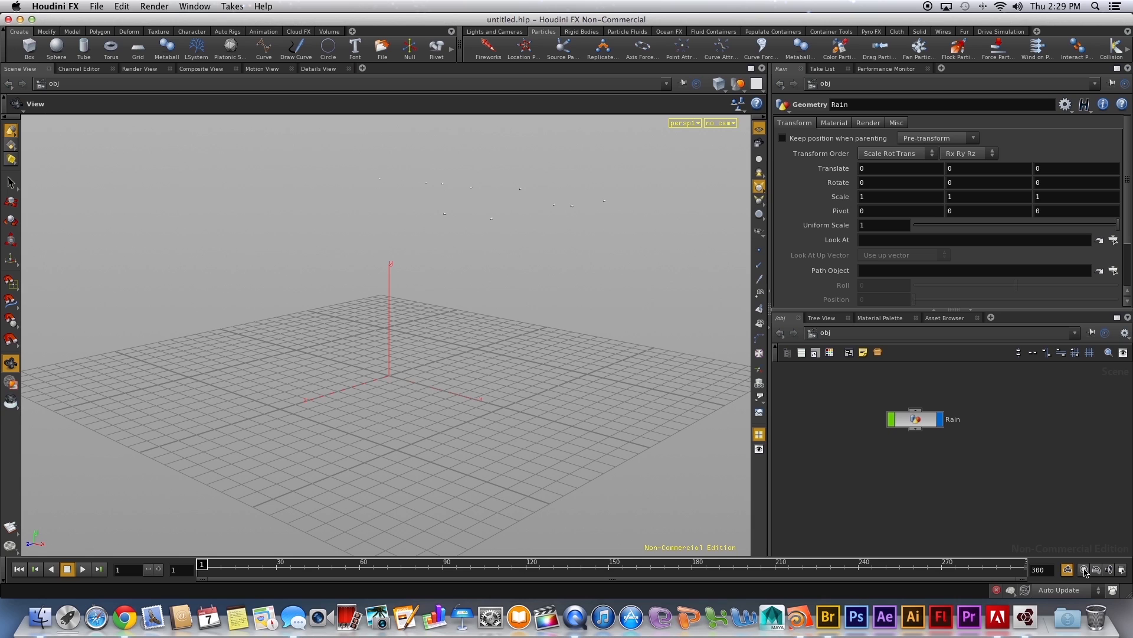
Toggle real-time playback, play the simulation again to check its speed and return to frame 1
left_click(1085, 571)
left_click(82, 569)
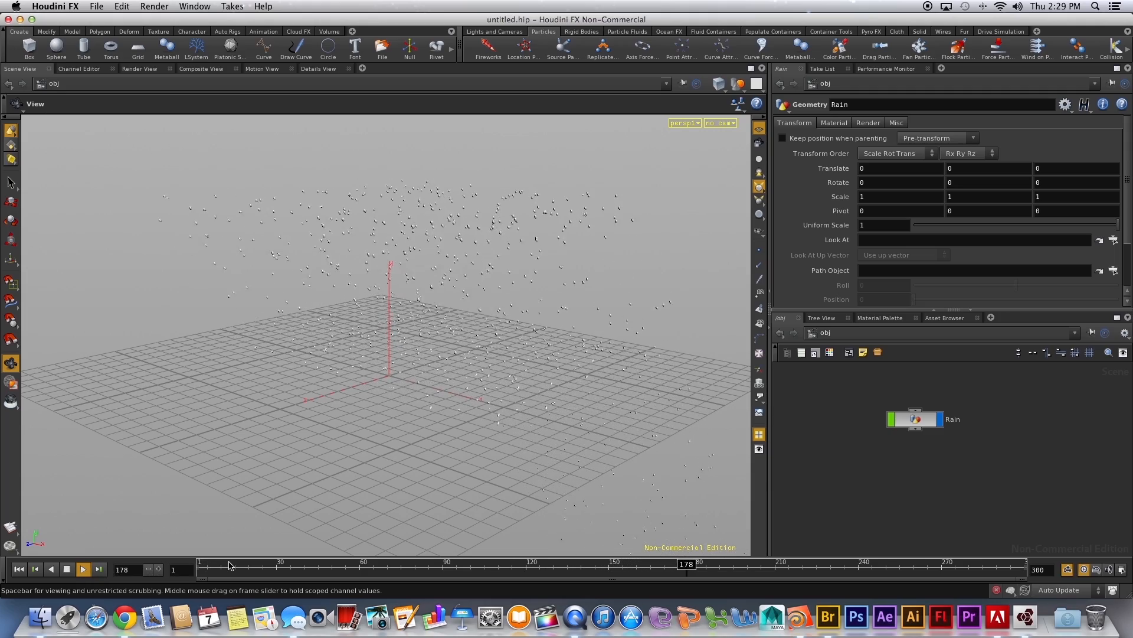
left_click_drag(230, 565, 201, 566)
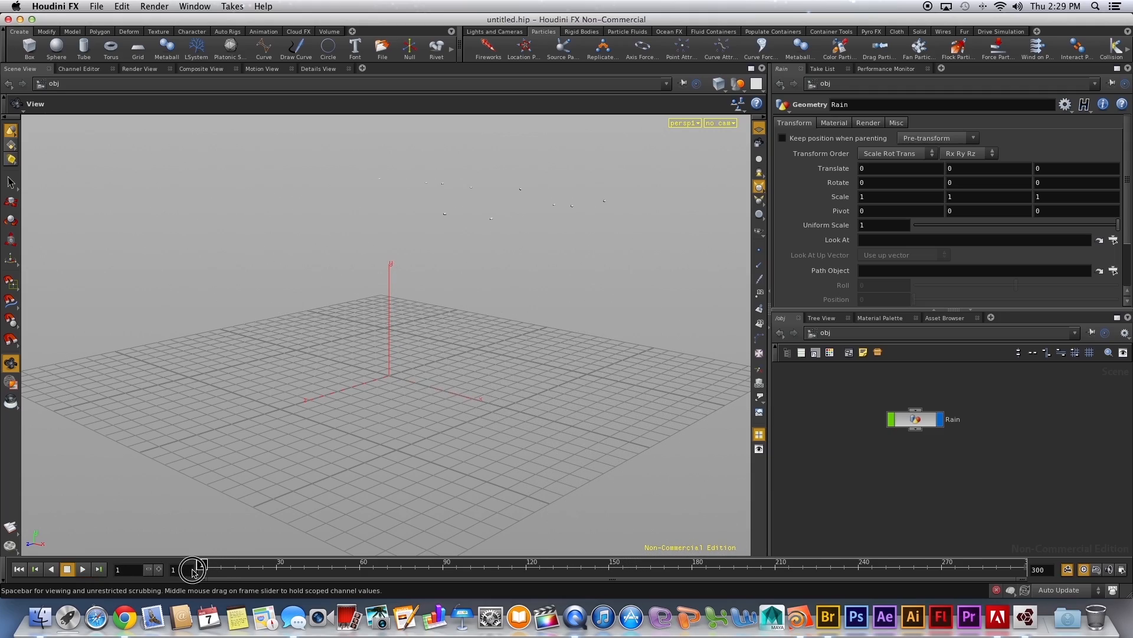
Inside the Rain object's popnet1, set force1's Y force to -75 and play the simulation
double_click(926, 420)
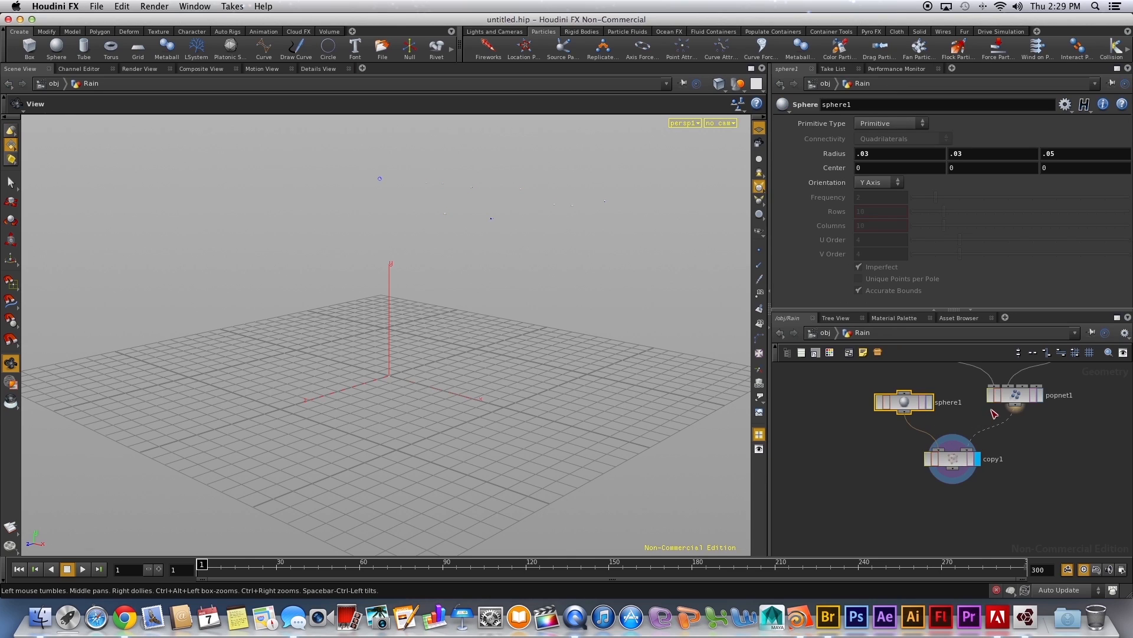
double_click(1015, 394)
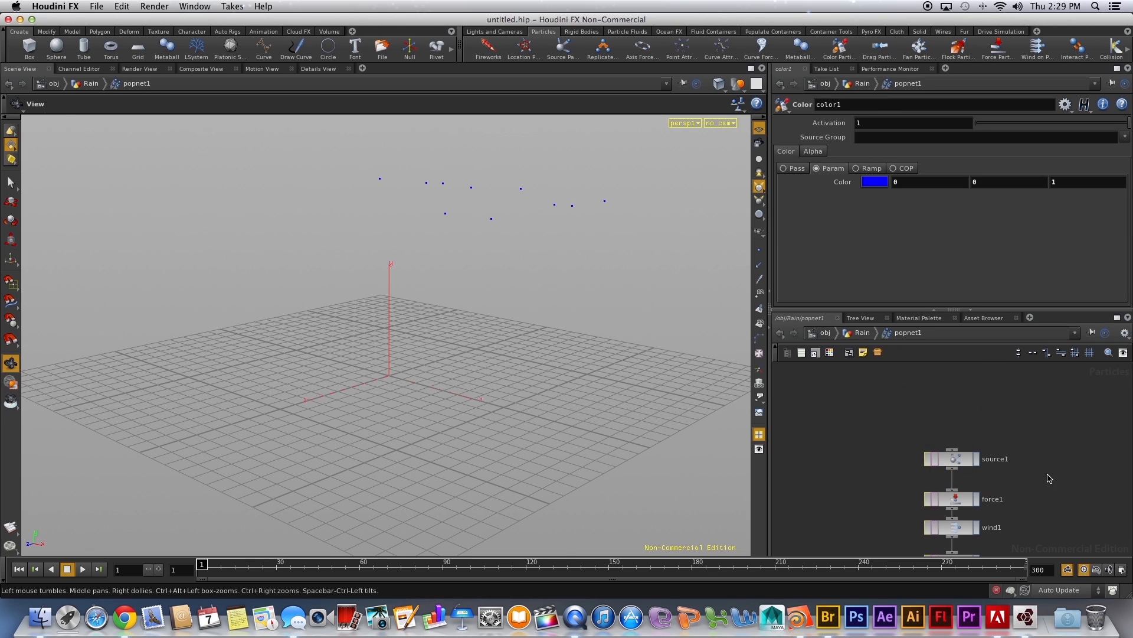
left_click(950, 435)
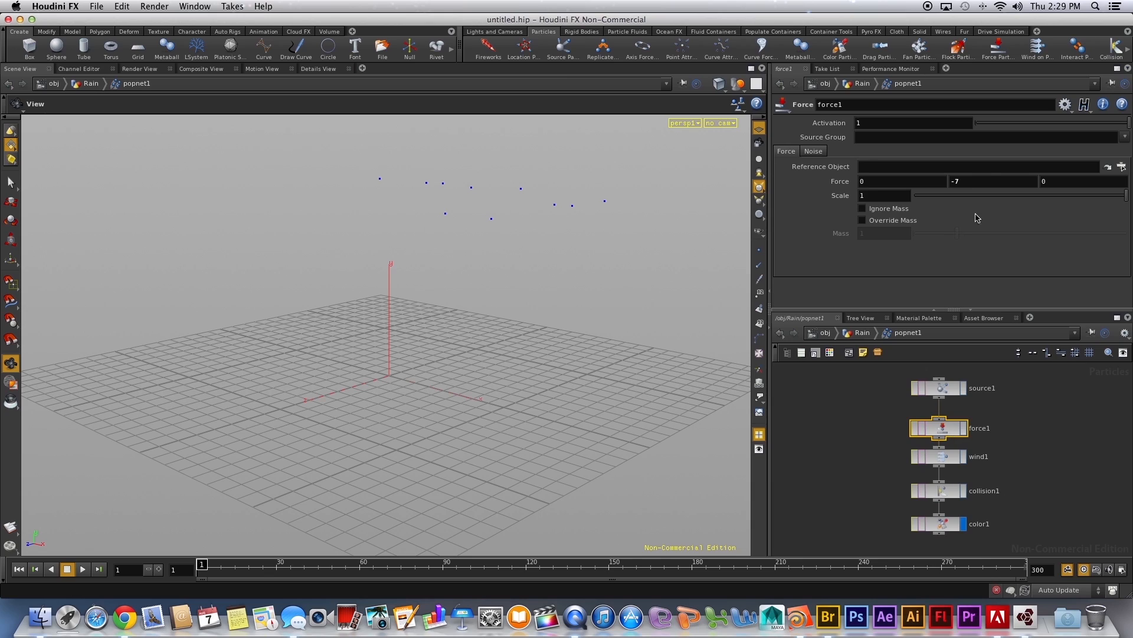
left_click(906, 196)
left_click_drag(984, 183, 942, 186)
left_click(83, 570)
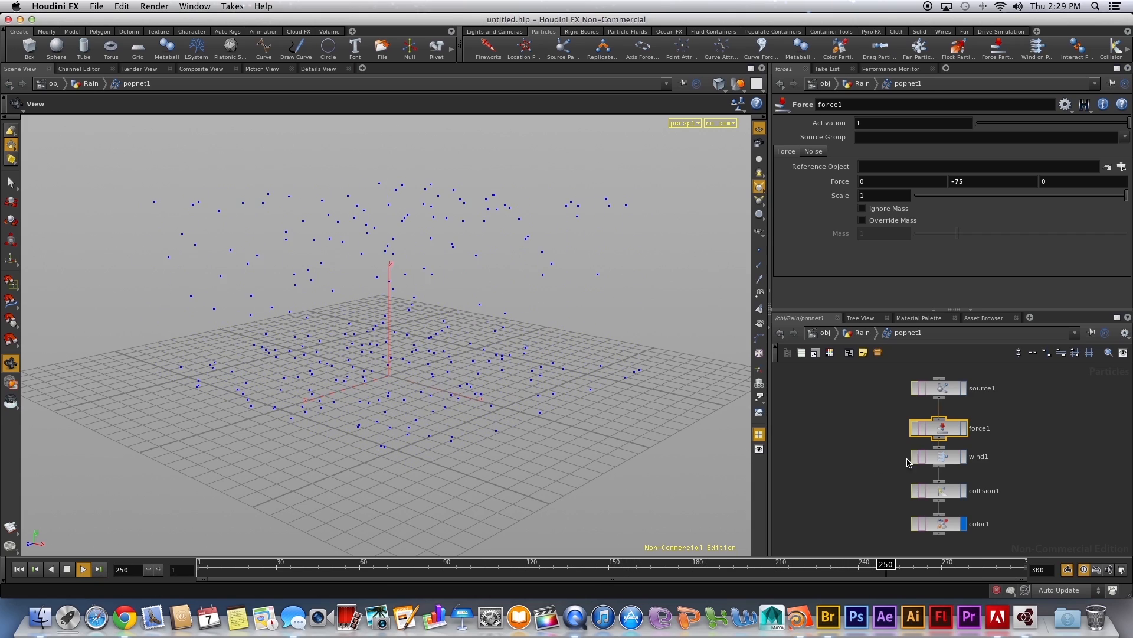
Set the Z wind of the wind1 node to -15
left_click(938, 458)
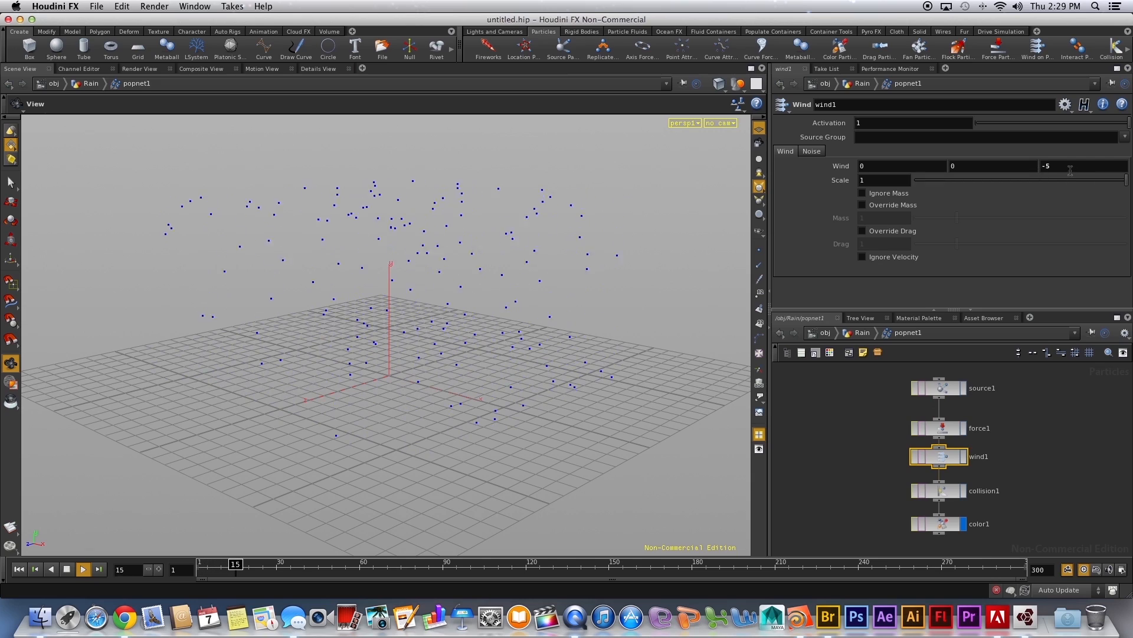
left_click(1011, 169)
double_click(1078, 169)
type("-15")
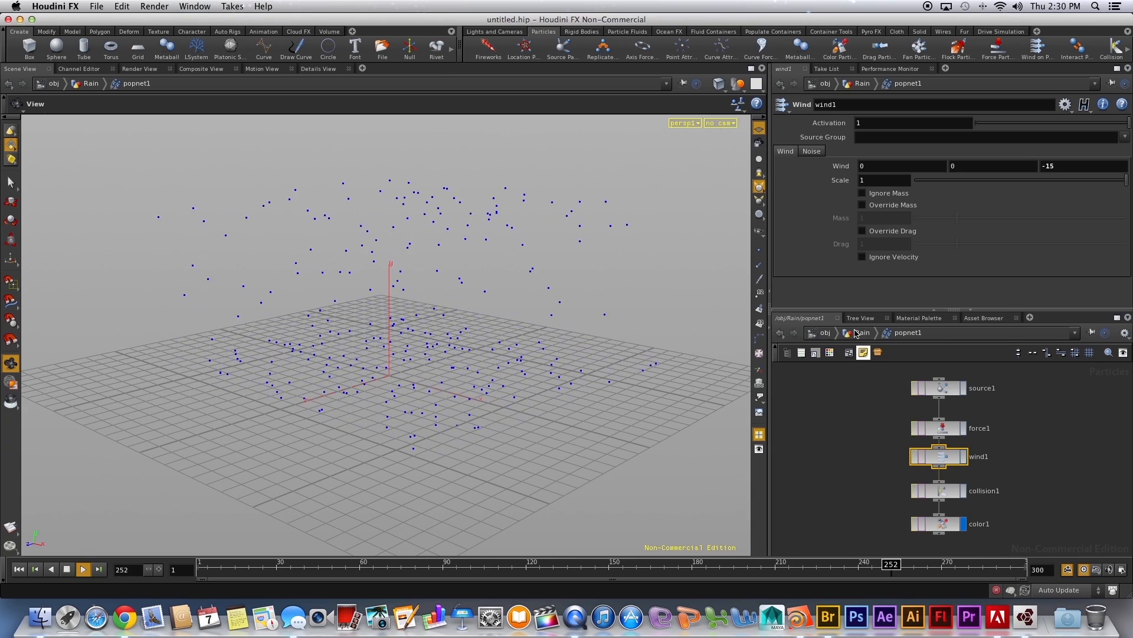
Go up to the object level, deselect Rain, stop playback and scrub the timeline to frame 58 to check the falling drops
left_click(829, 335)
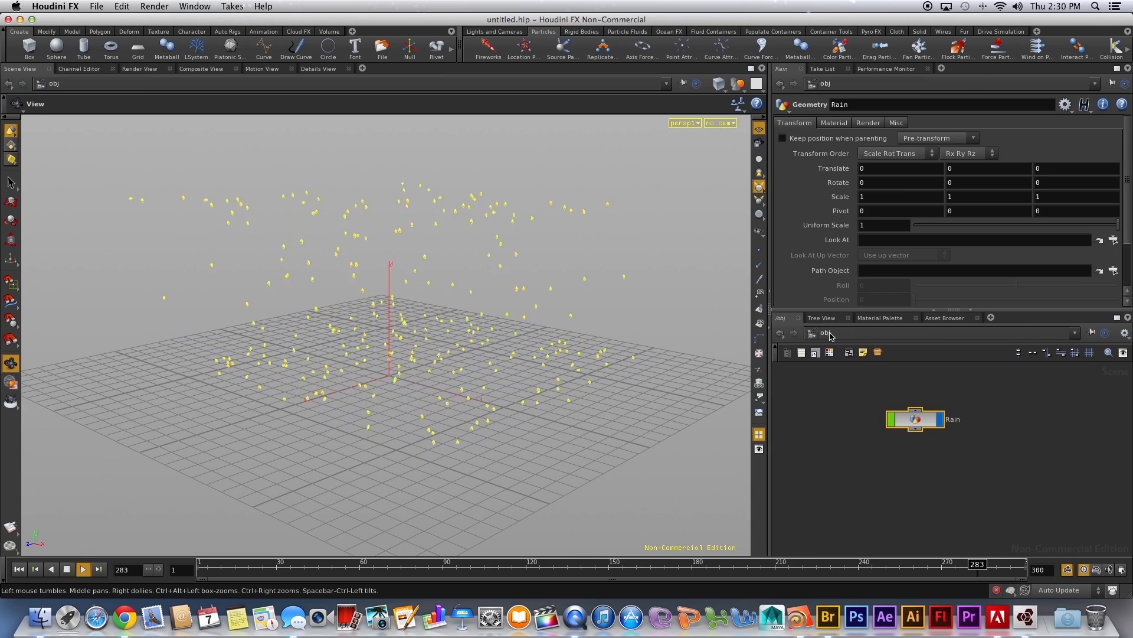
left_click(859, 479)
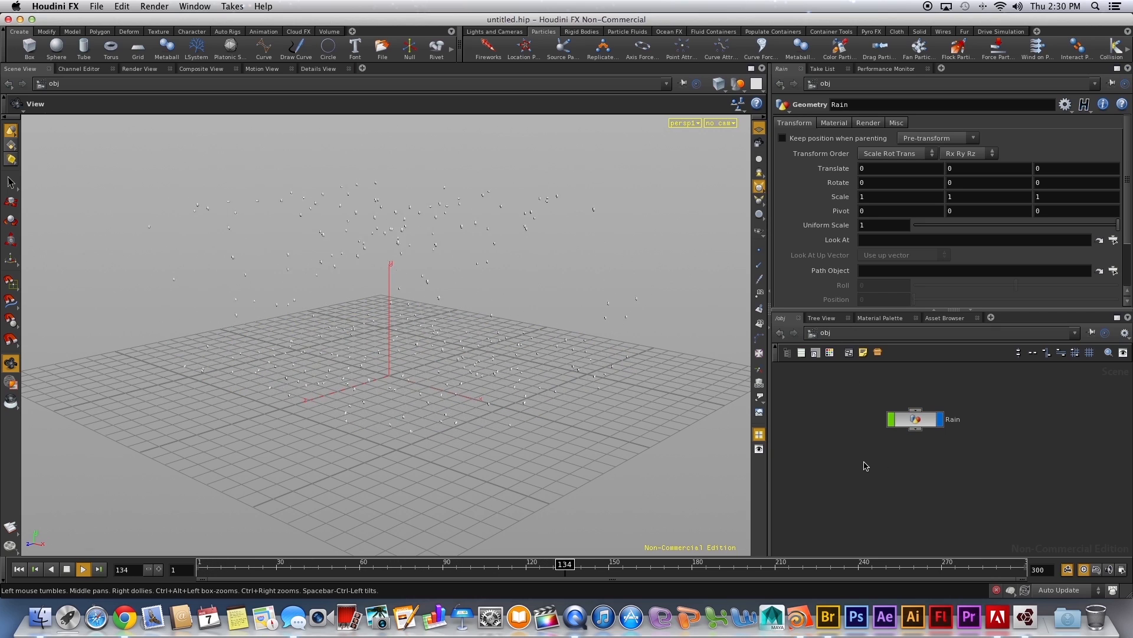
left_click(650, 569)
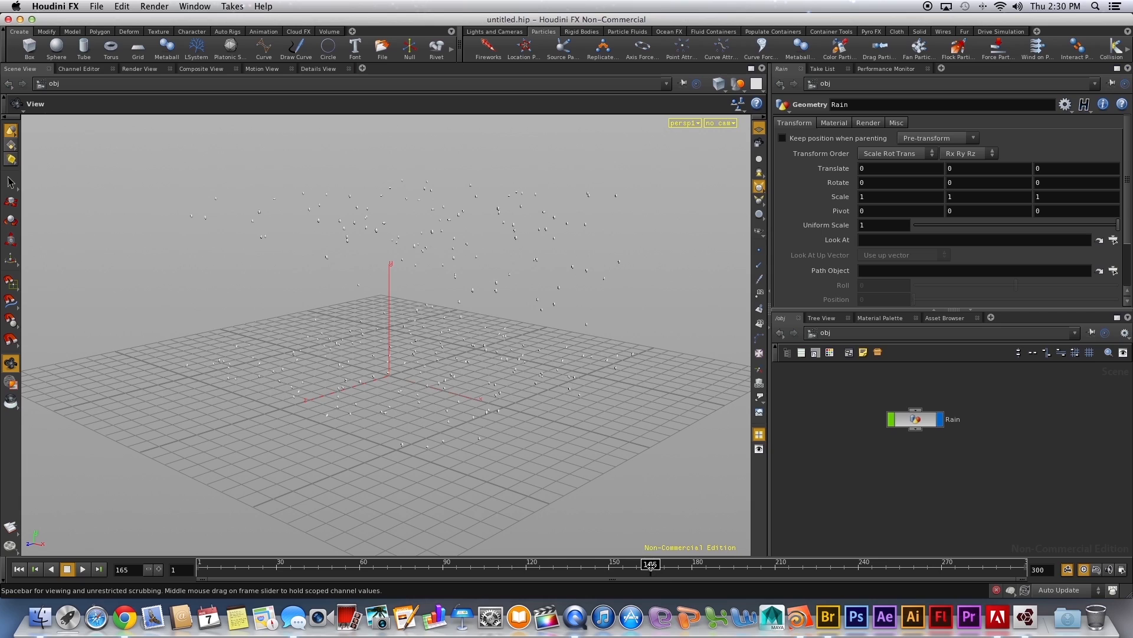
left_click_drag(651, 566, 370, 569)
left_click(284, 564)
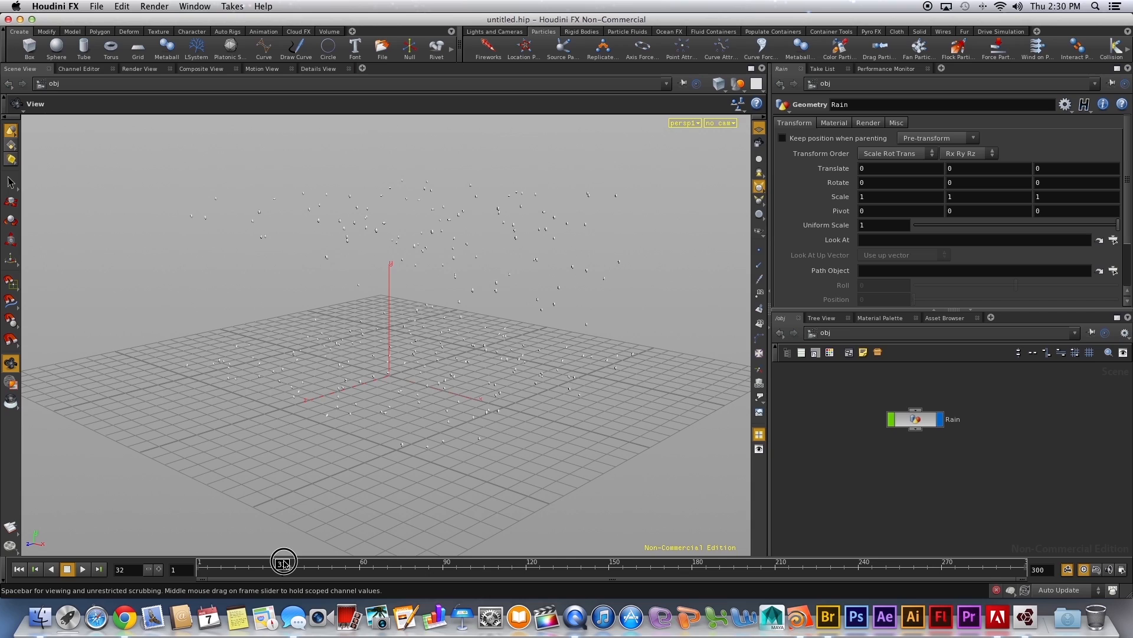
left_click_drag(284, 564, 354, 564)
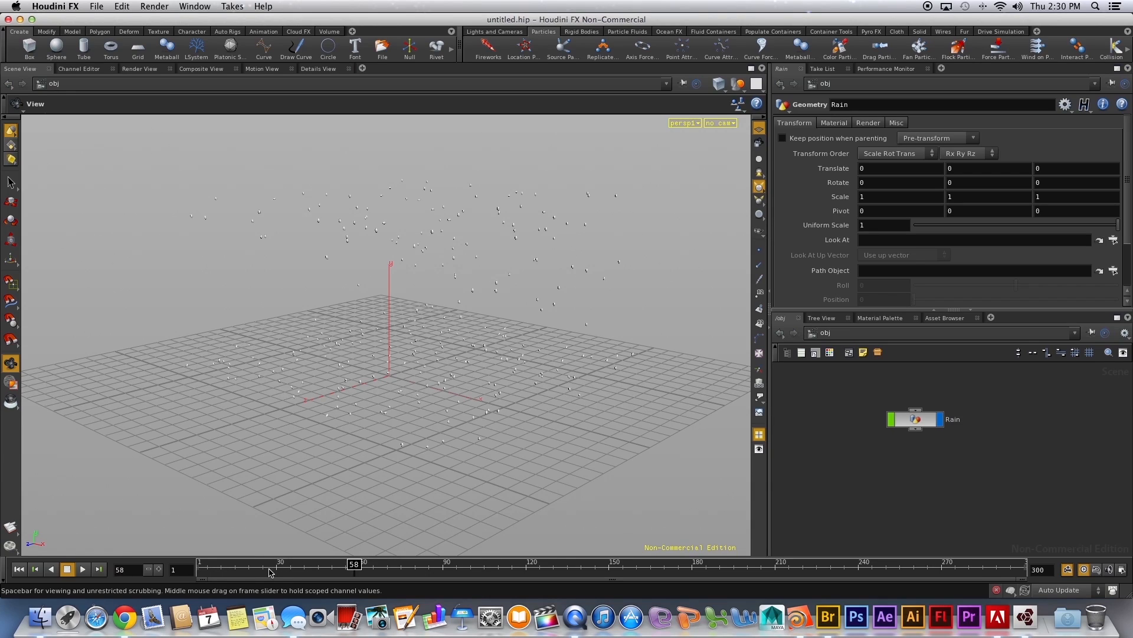
Add a new-style POP Network node inside the Rain object, beside copy1
double_click(920, 424)
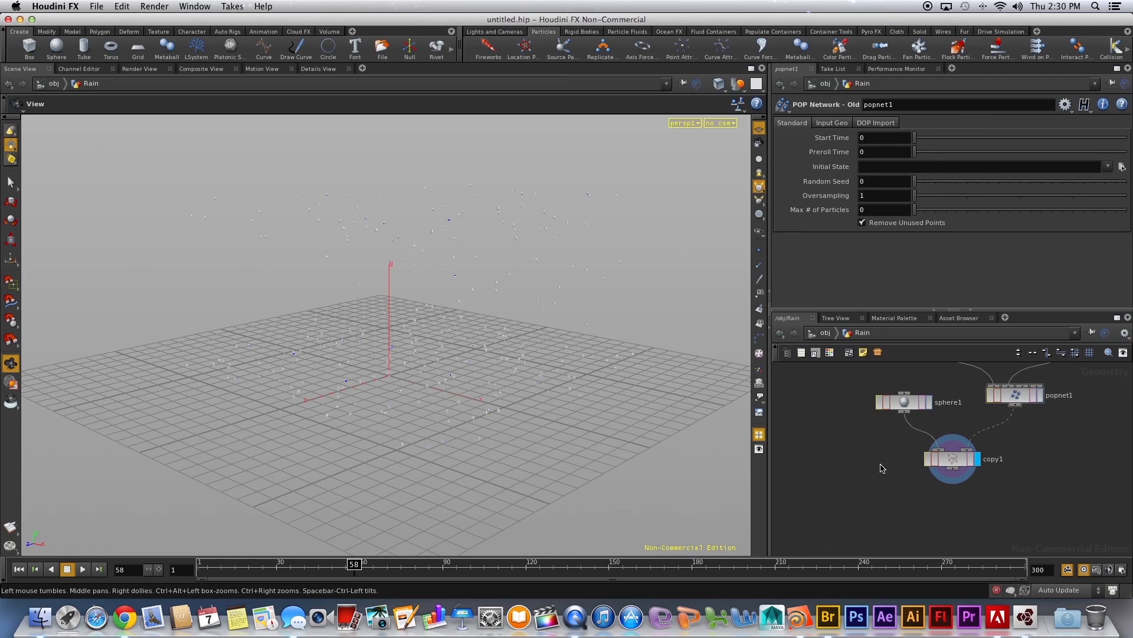
key("Tab")
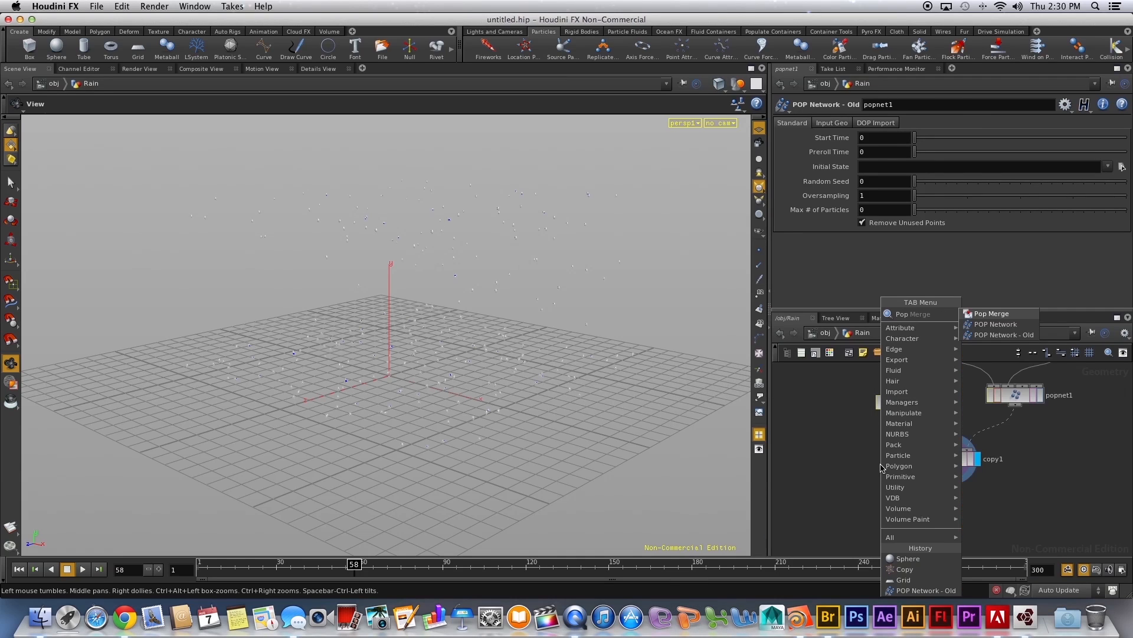
key("Down")
key("Return")
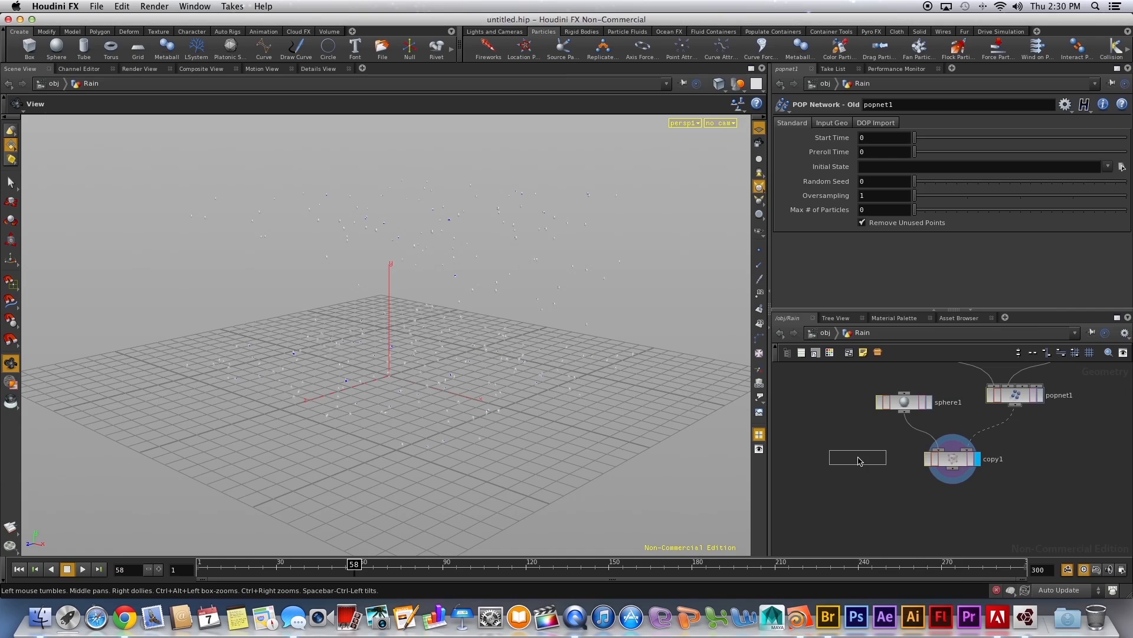
left_click(841, 464)
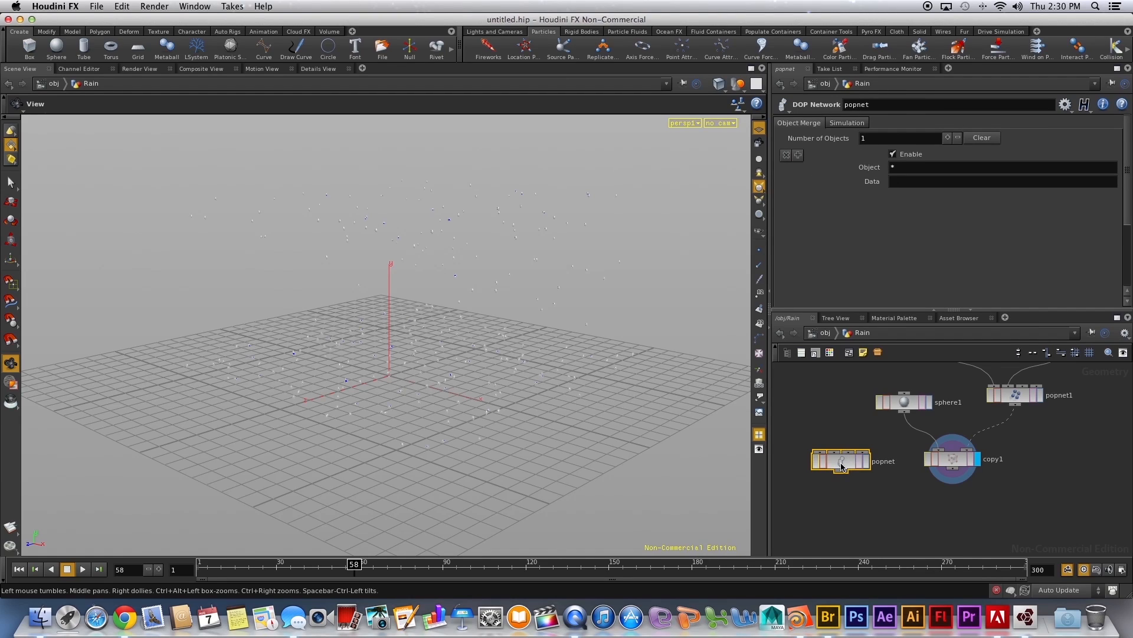
Open the new popnet network and examine the settings of its source_first_input and popobject nodes
double_click(841, 464)
middle_click_drag(886, 430, 861, 481)
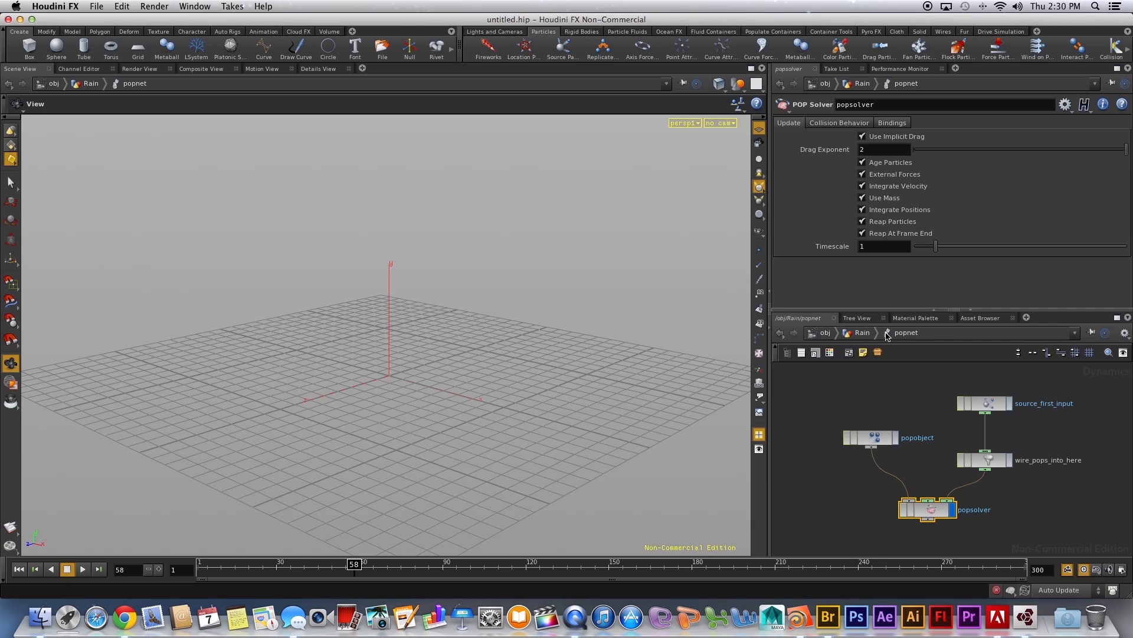
left_click(980, 403)
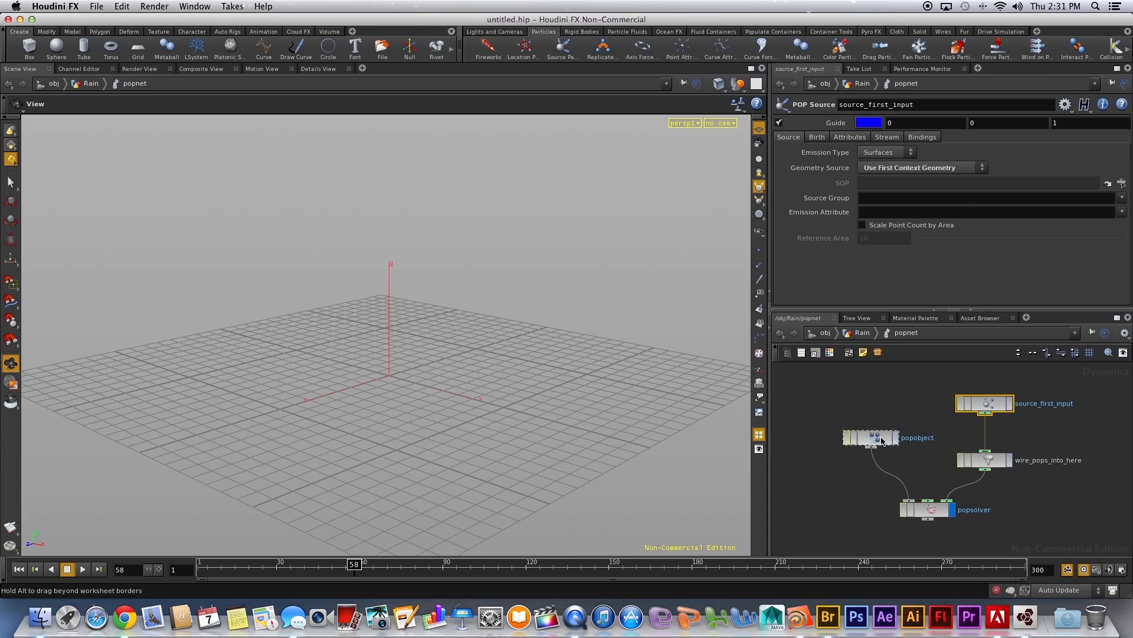
left_click(883, 441)
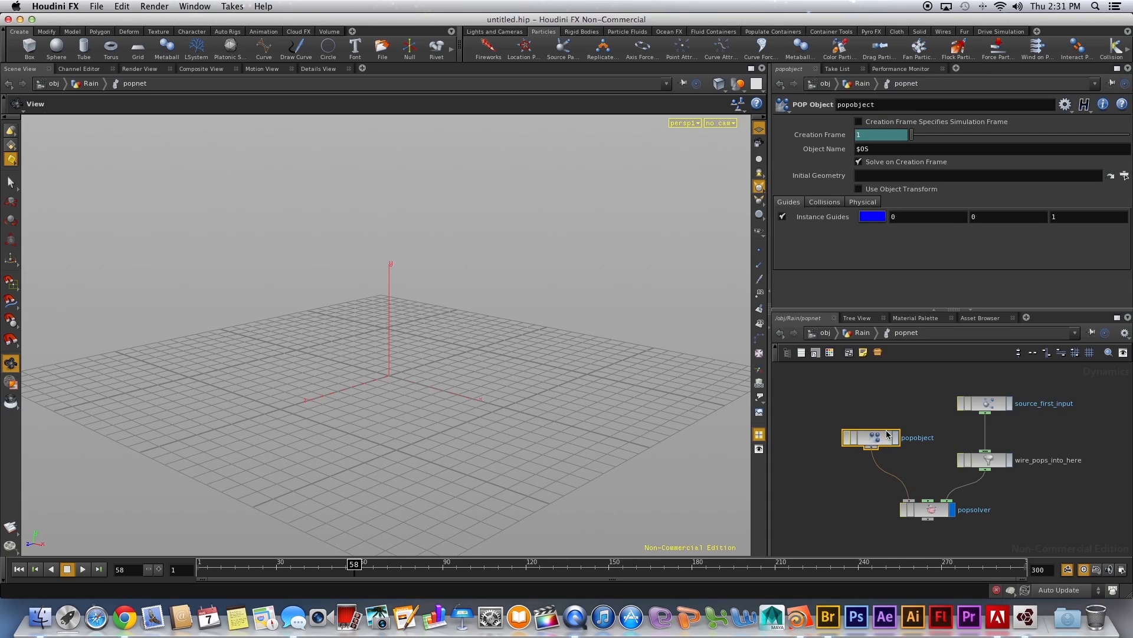
left_click(890, 420)
Return to the object level, rewind the timeline and play the rain simulation with the Rain object deselected
left_click(825, 333)
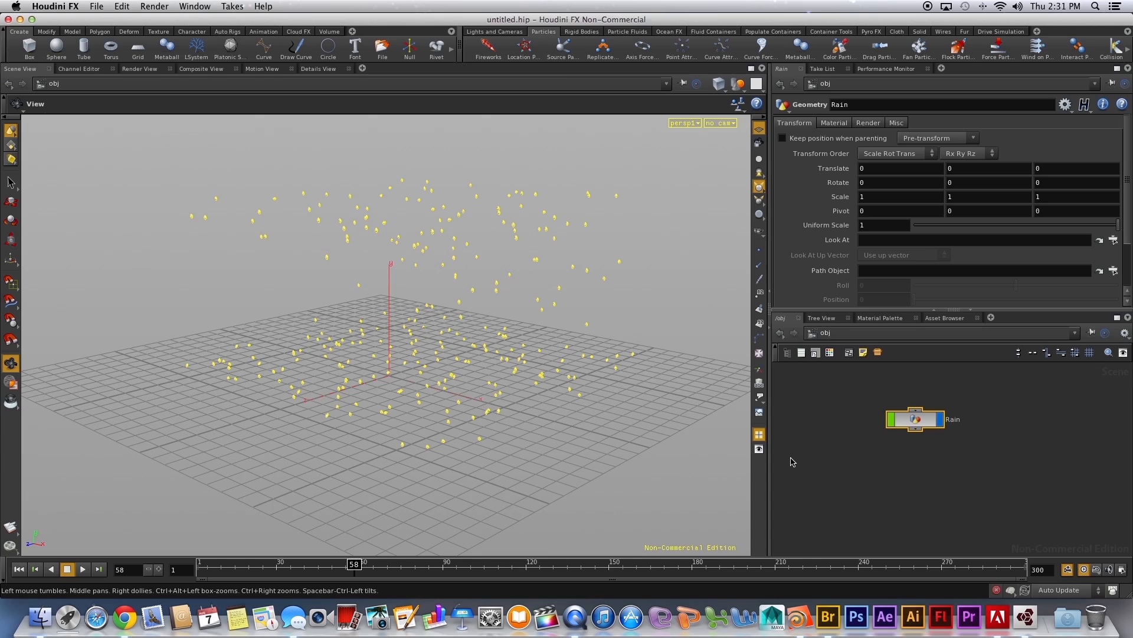
left_click_drag(298, 566, 152, 568)
left_click(84, 570)
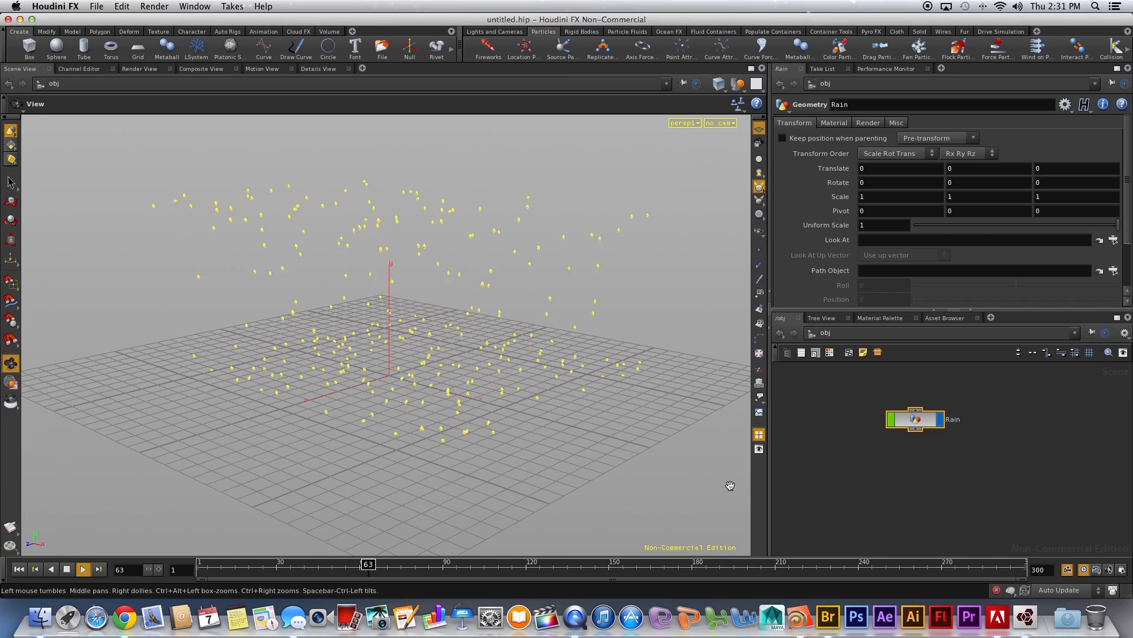
left_click(845, 497)
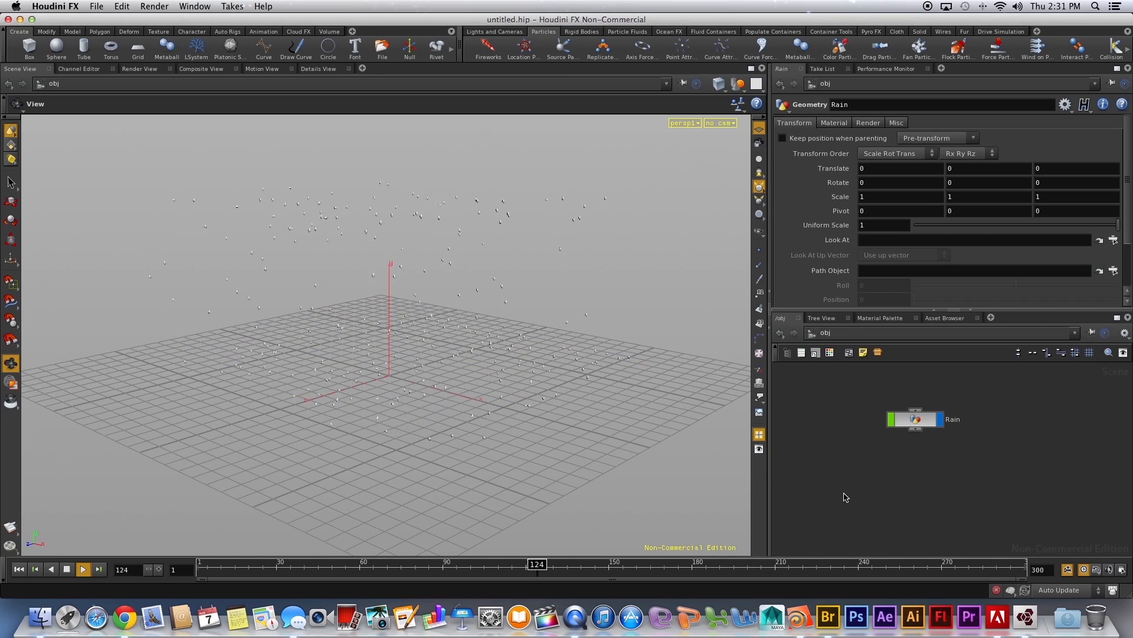